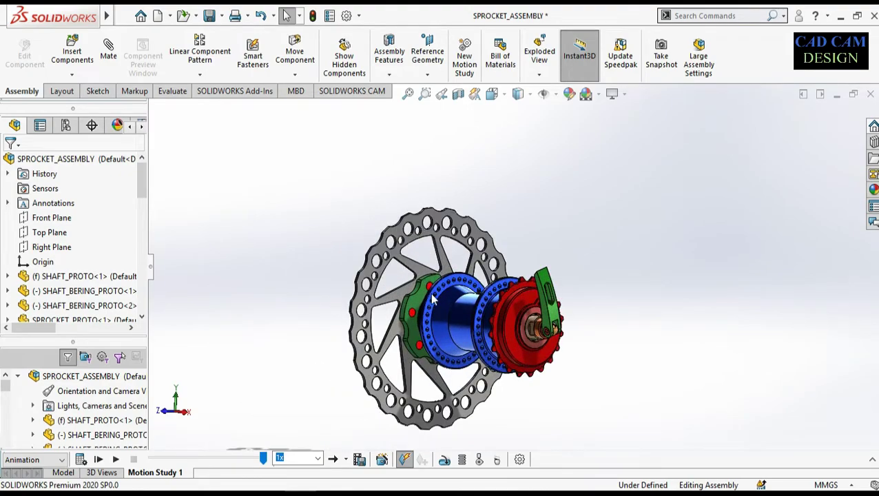
# Step: Switch from the motion study to the model view and bring the hub assembly closer
pyautogui.scroll(2, 473, 335)
pyautogui.scroll(-2, 517, 330)
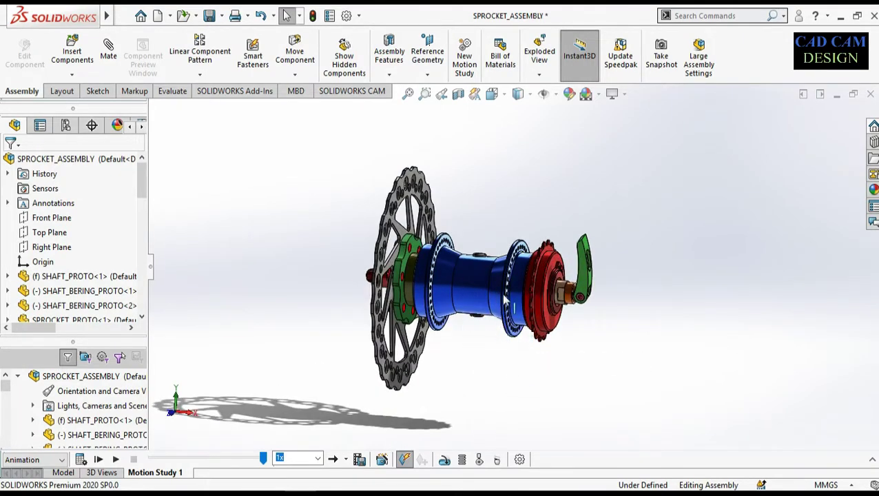
pyautogui.click(70, 473)
pyautogui.moveTo(332, 311)
pyautogui.mouseDown(button='middle')
pyautogui.moveTo(326, 298)
pyautogui.moveTo(323, 308)
pyautogui.mouseUp(button='middle')
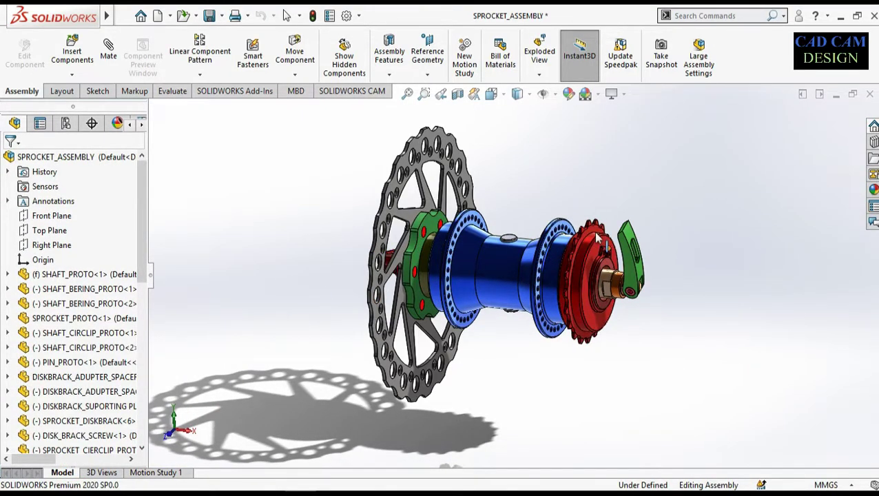
pyautogui.scroll(-3, 594, 234)
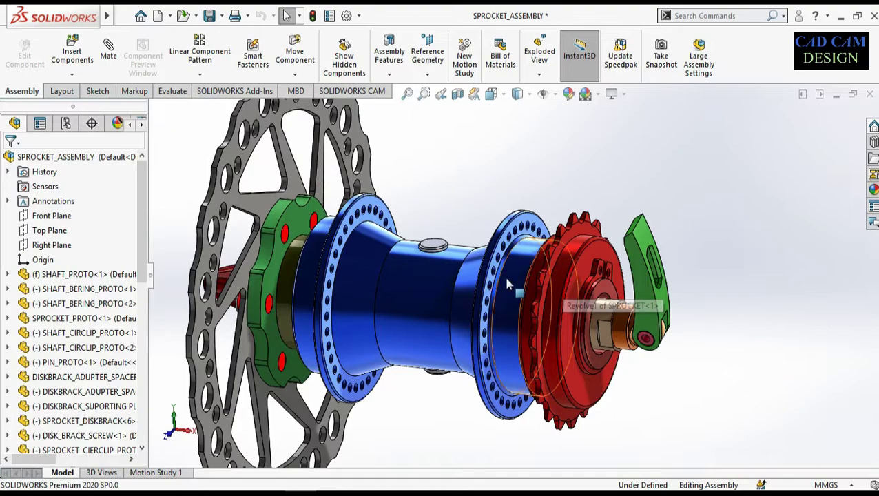
# Step: Make the blue SPROCKET_PROTO hub body transparent so its internal components can be viewed
pyautogui.click(538, 249)
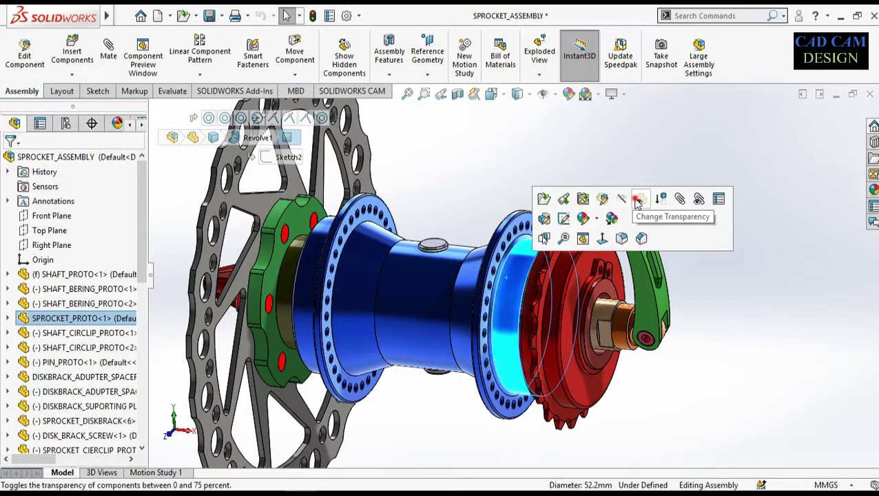
pyautogui.click(638, 199)
pyautogui.scroll(2, 634, 198)
pyautogui.scroll(2, 422, 291)
pyautogui.moveTo(390, 288); pyautogui.dragTo(394, 283, button='middle')
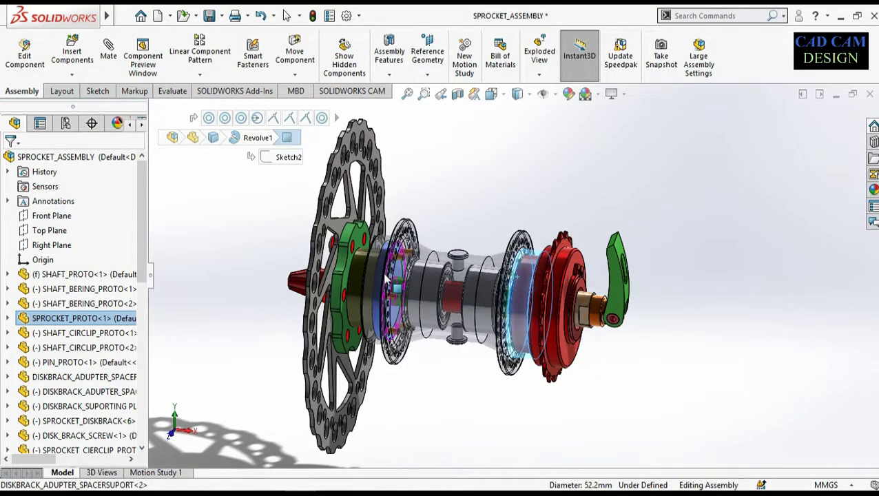
# Step: Hide the outer disc-brake adapter spacer support and make the remaining threaded adapter spacer transparent
pyautogui.click(367, 271)
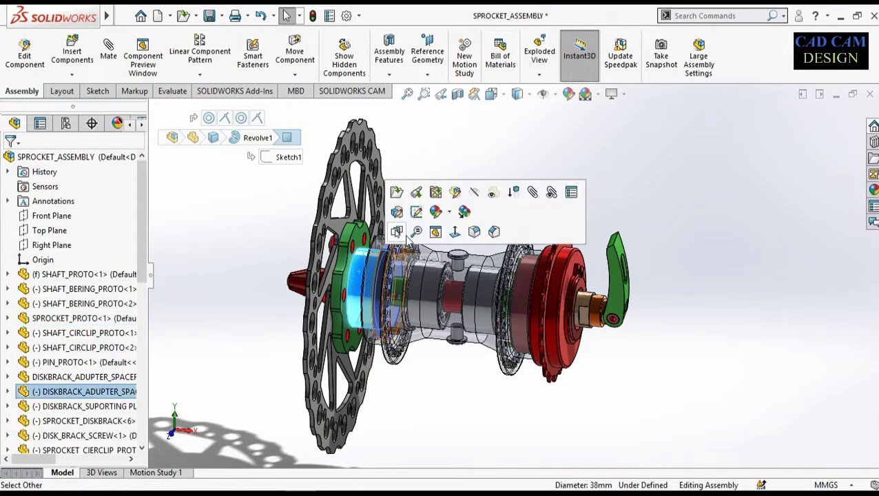
pyautogui.click(476, 193)
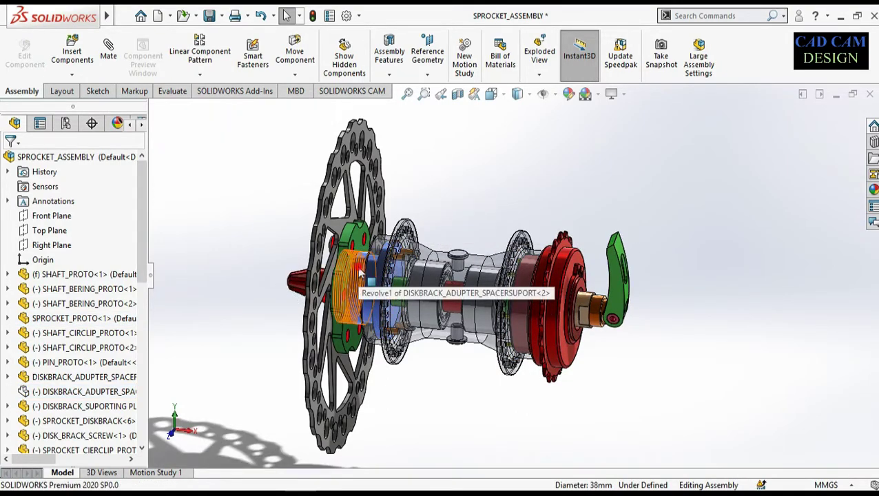
pyautogui.click(427, 242)
pyautogui.click(497, 189)
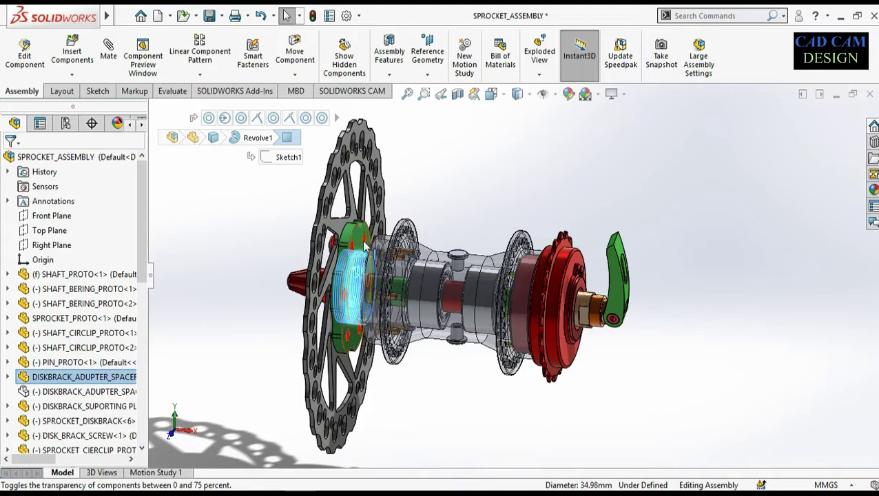
pyautogui.click(461, 199)
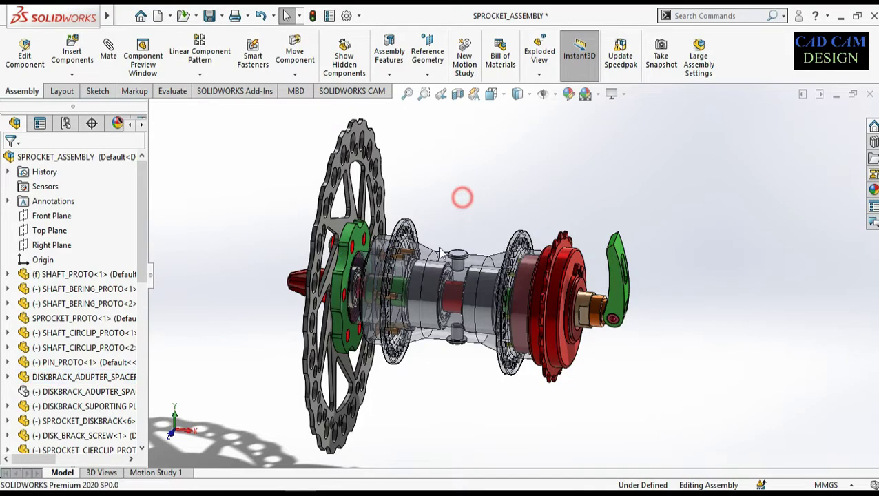
pyautogui.moveTo(422, 374); pyautogui.dragTo(403, 359, button='middle')
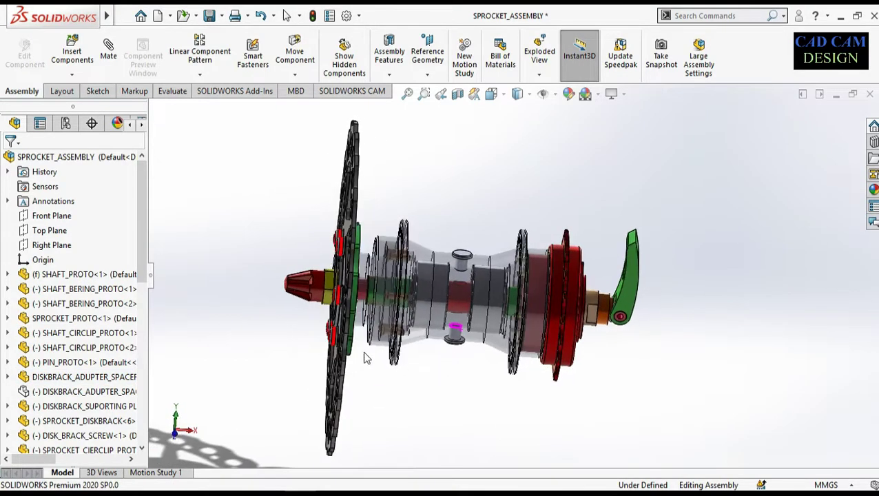
# Step: Make the red CUP component at the disc-side shaft end transparent
pyautogui.scroll(-3, 317, 292)
pyautogui.scroll(-2, 317, 293)
pyautogui.click(388, 264)
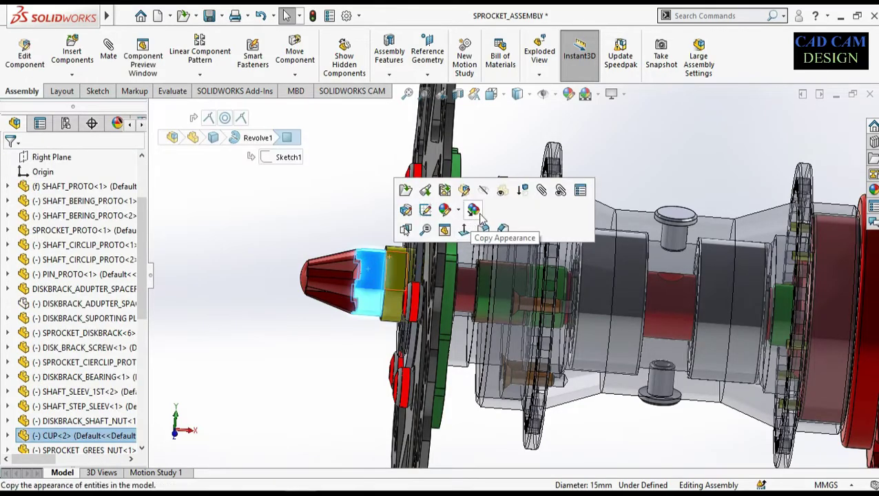
pyautogui.click(504, 196)
pyautogui.moveTo(348, 358); pyautogui.dragTo(162, 270, button='middle')
pyautogui.click(172, 243)
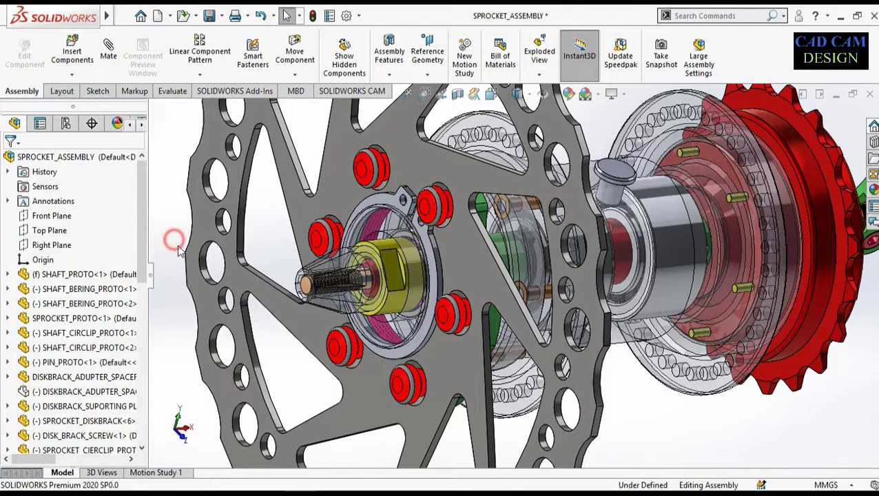
# Step: Select all components from SHAFT_PROTO to HANDEL REVET and show them so nothing stays hidden
pyautogui.scroll(2, 508, 288)
pyautogui.moveTo(507, 288); pyautogui.dragTo(548, 272, button='middle')
pyautogui.scroll(3, 596, 266)
pyautogui.scroll(-5, 713, 235)
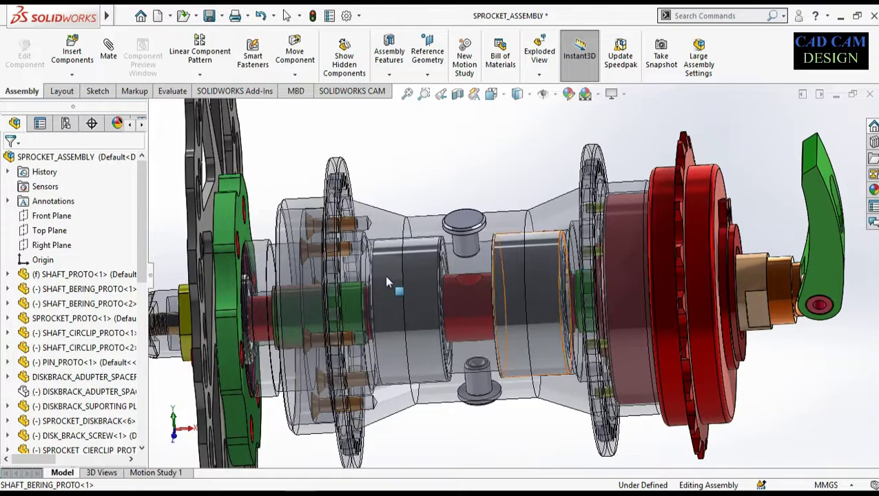
pyautogui.click(72, 274)
pyautogui.scroll(-8, 75, 310)
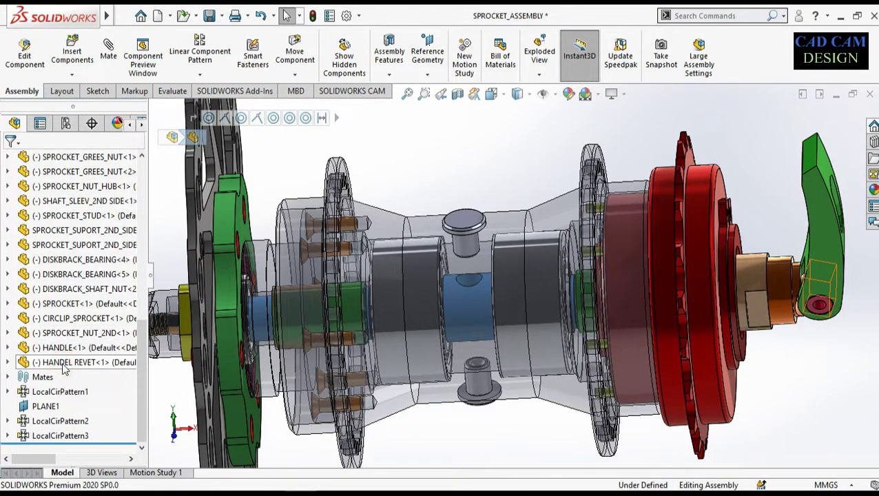
pyautogui.keyDown('shift'); pyautogui.click(63, 363); pyautogui.keyUp('shift')
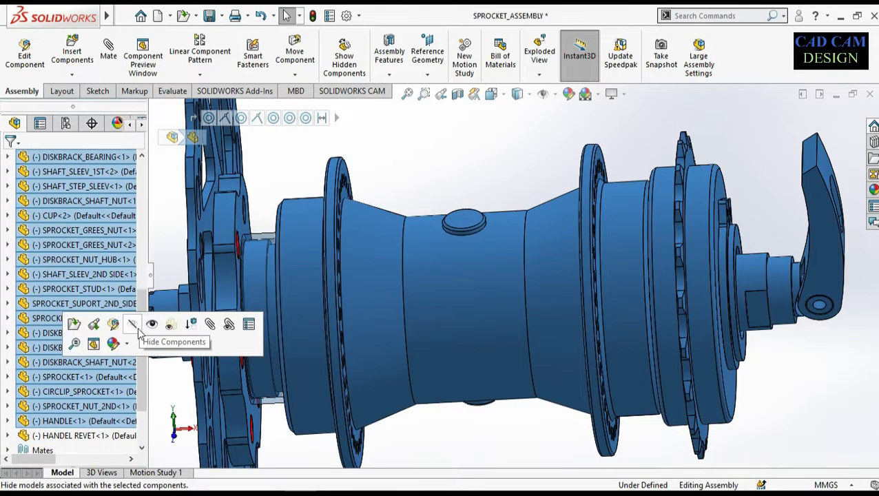
pyautogui.click(152, 326)
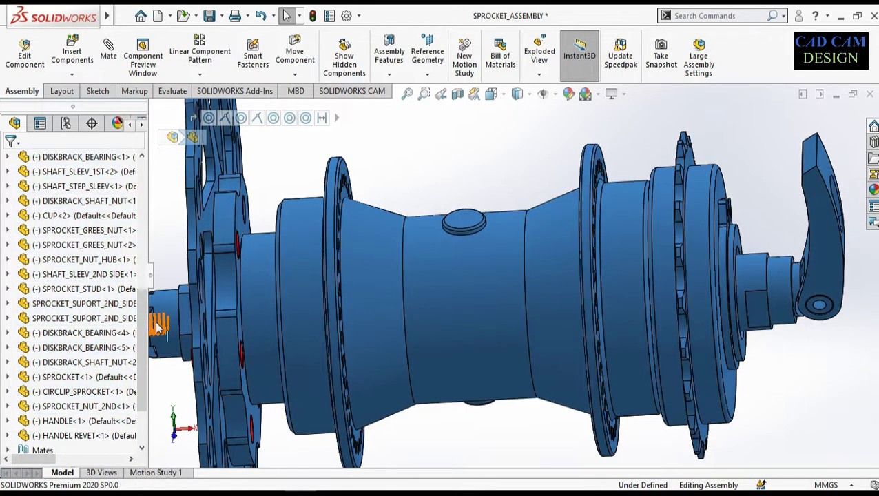
pyautogui.click(505, 147)
pyautogui.scroll(5, 501, 286)
pyautogui.moveTo(501, 287); pyautogui.dragTo(565, 284, button='middle')
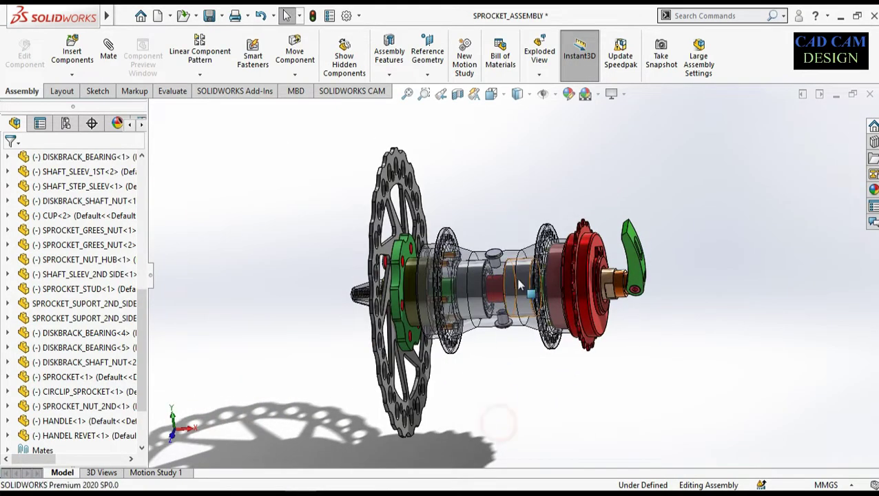
# Step: Turn off the transparency of the SPROCKET_PROTO hub body
pyautogui.click(522, 257)
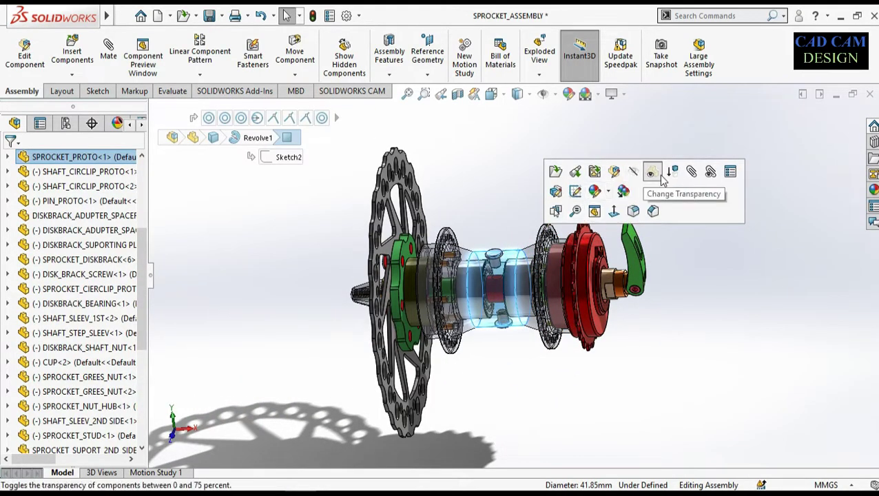
pyautogui.click(652, 172)
pyautogui.click(701, 289)
pyautogui.moveTo(486, 384); pyautogui.dragTo(528, 373, button='middle')
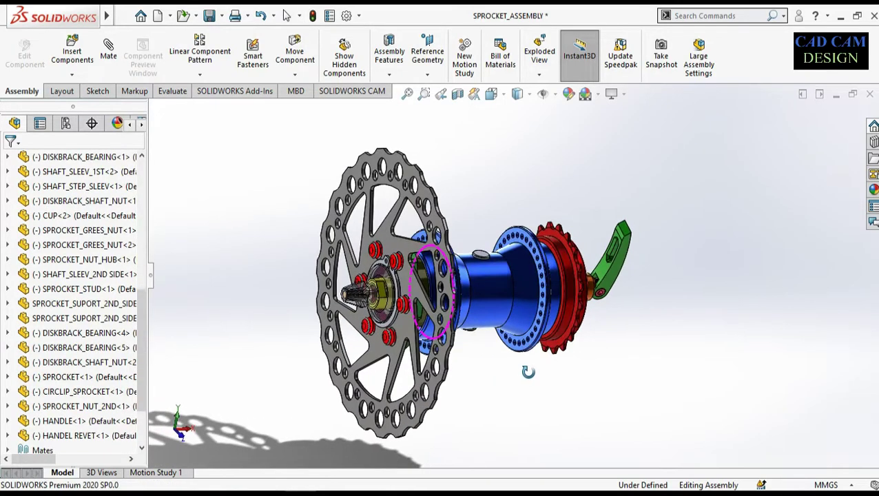
# Step: Turn off the transparency of the CUP at the disc-side shaft end
pyautogui.scroll(-5, 379, 296)
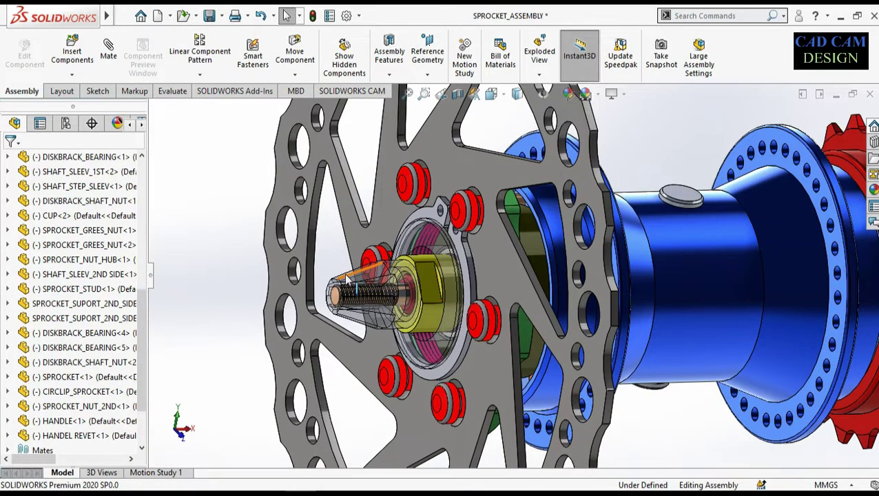
pyautogui.click(371, 271)
pyautogui.click(484, 199)
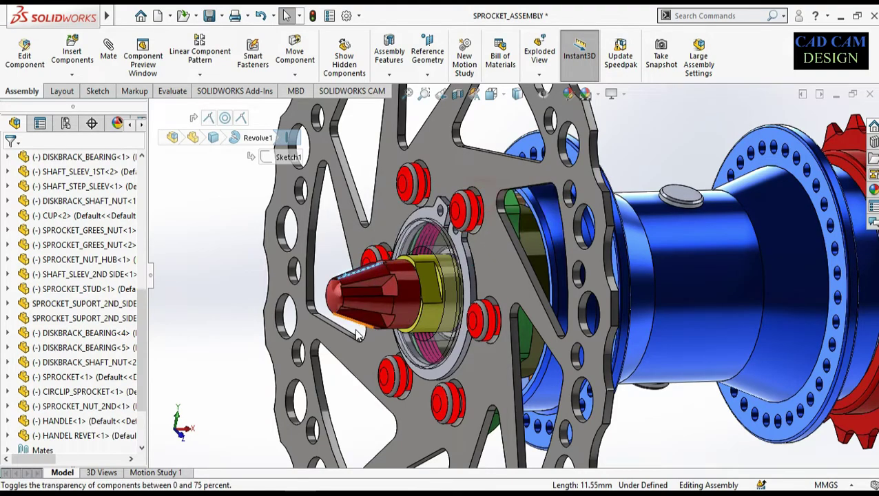
pyautogui.scroll(5, 345, 323)
pyautogui.click(259, 307)
# Step: Identify the circlip, brake disc screw and brake disc by selecting each of them in the component list
pyautogui.scroll(-6, 470, 267)
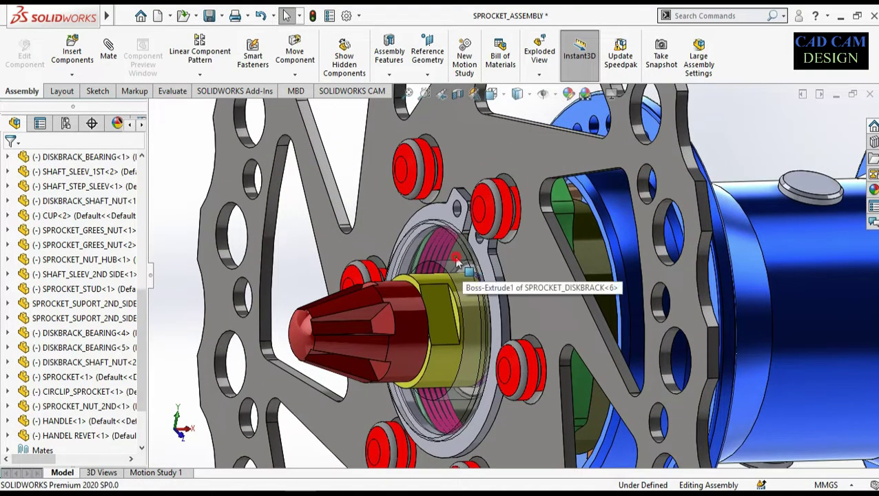
pyautogui.click(457, 262)
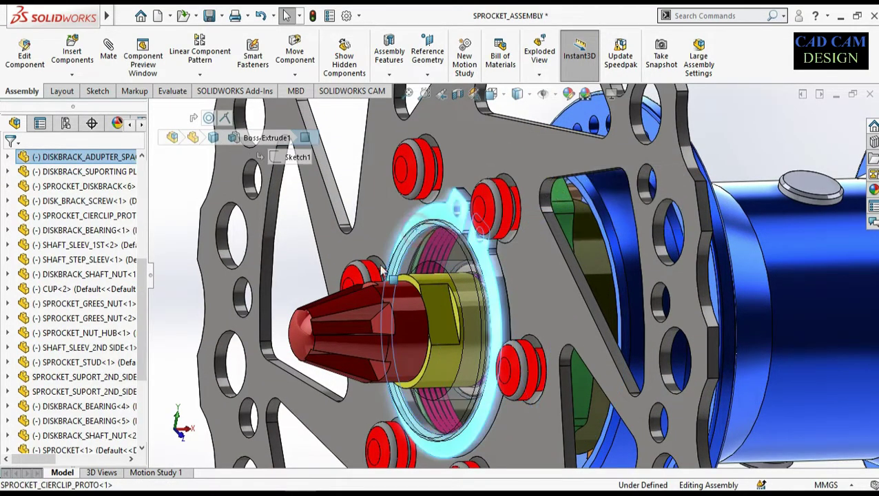
pyautogui.scroll(-3, 51, 344)
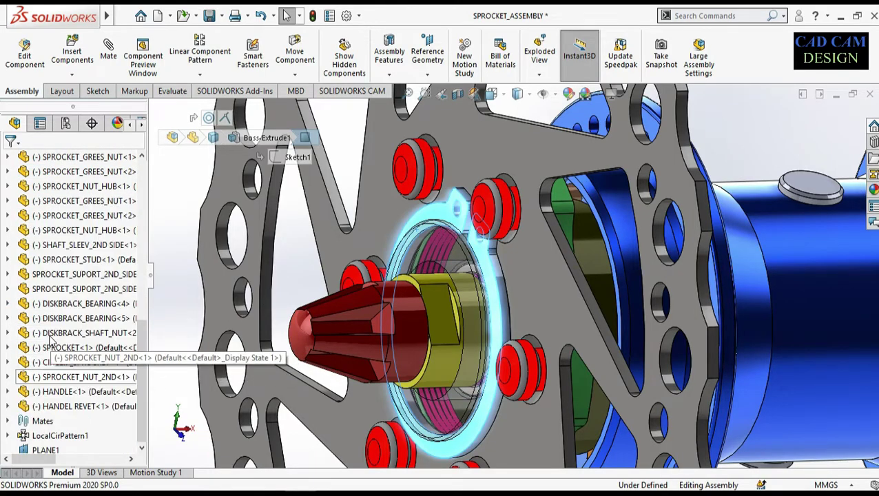
pyautogui.scroll(5, 51, 340)
pyautogui.click(58, 333)
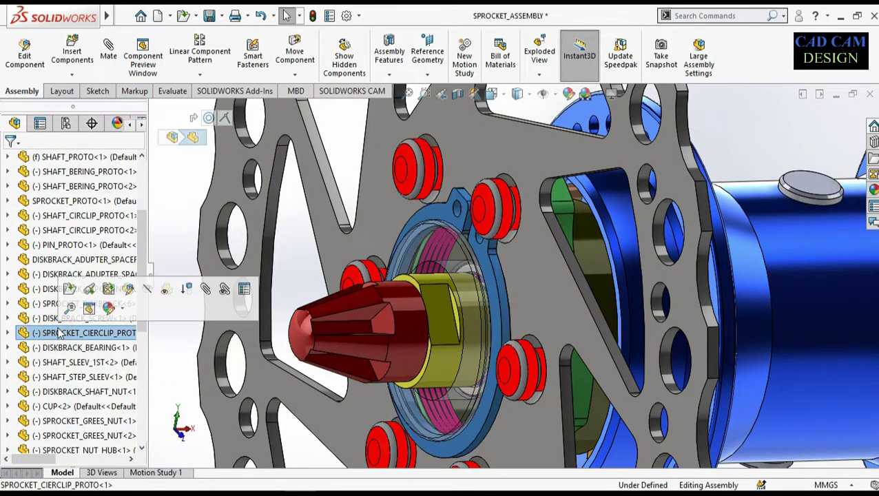
pyautogui.click(47, 320)
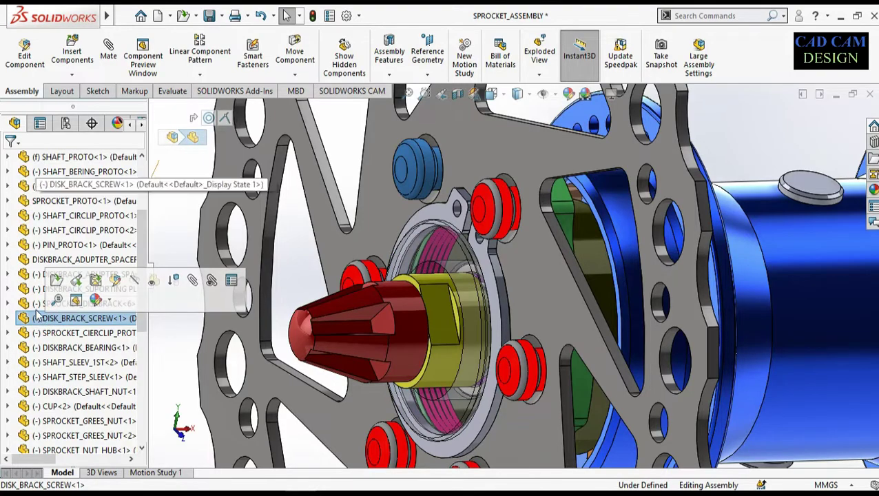
pyautogui.click(42, 304)
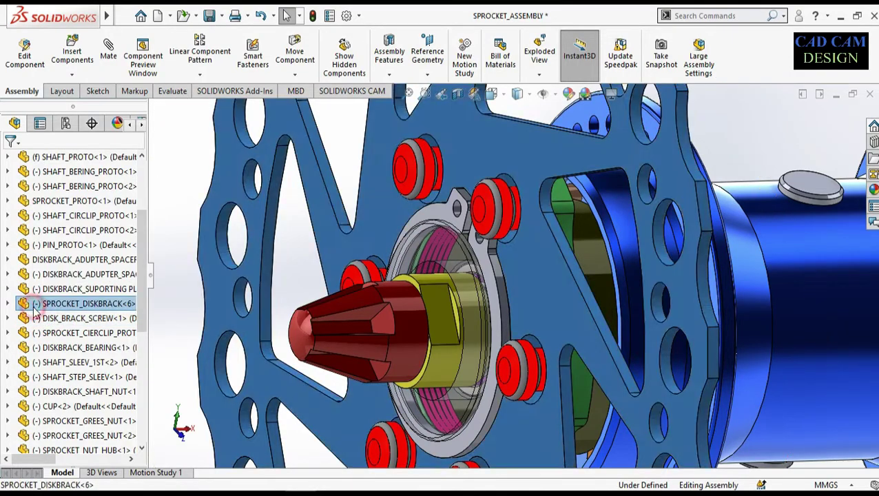
# Step: Examine the threads, supporting plate and transparent adapter edges behind the brake disc from the side and front
pyautogui.click(428, 267)
pyautogui.moveTo(428, 266); pyautogui.dragTo(391, 277, button='middle')
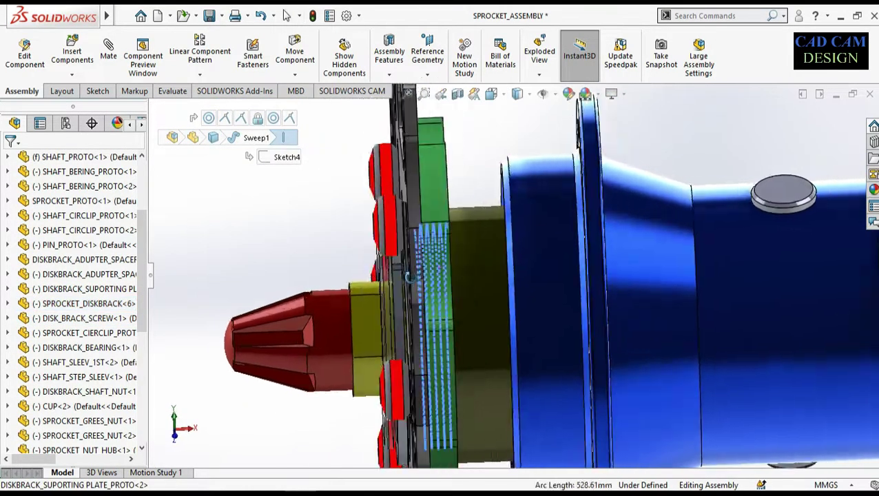
pyautogui.scroll(-2, 391, 277)
pyautogui.scroll(-2, 393, 277)
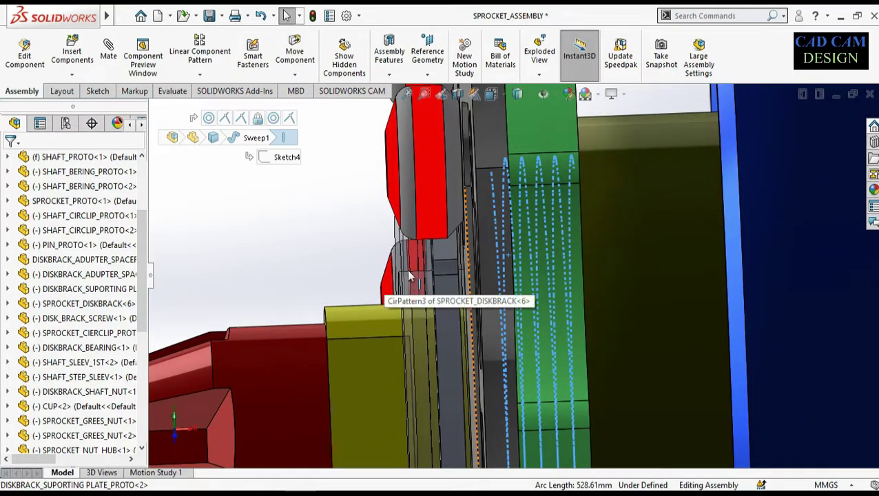
pyautogui.click(398, 235)
pyautogui.moveTo(398, 235); pyautogui.dragTo(496, 215, button='middle')
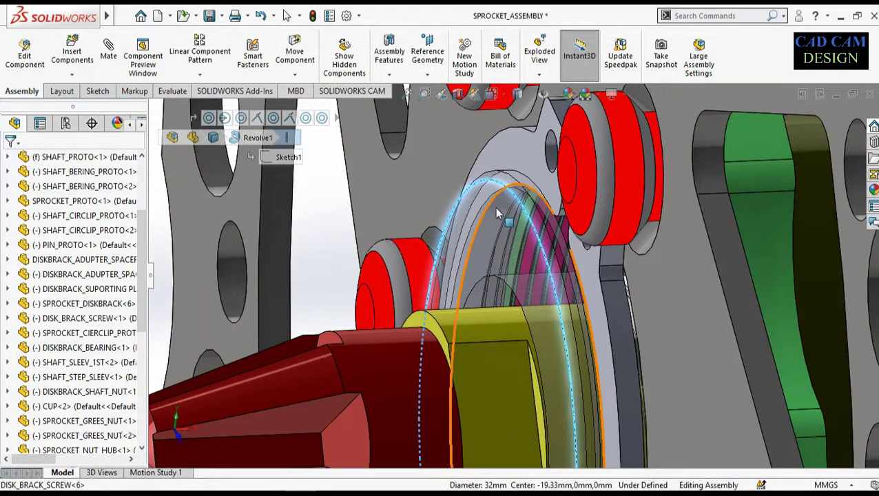
pyautogui.scroll(2, 104, 343)
pyautogui.scroll(-8, 100, 334)
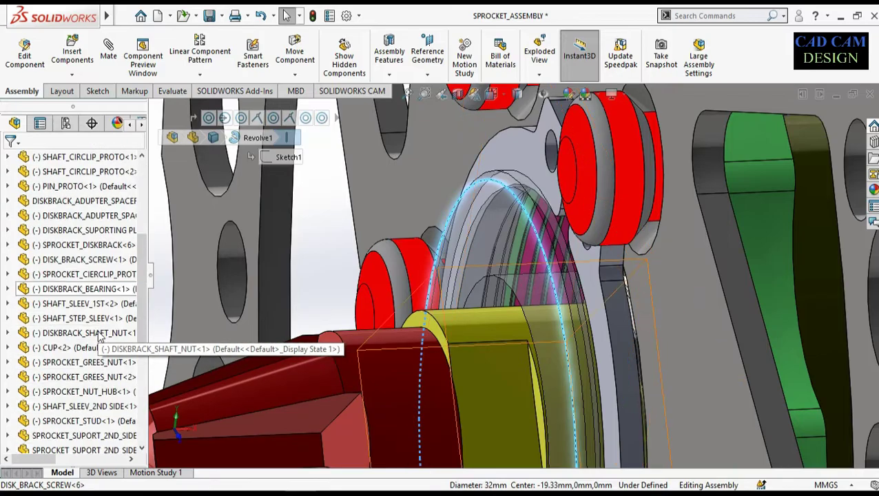
# Step: Make the circlip around the disc-side shaft nut transparent
pyautogui.click(506, 189)
pyautogui.click(510, 186)
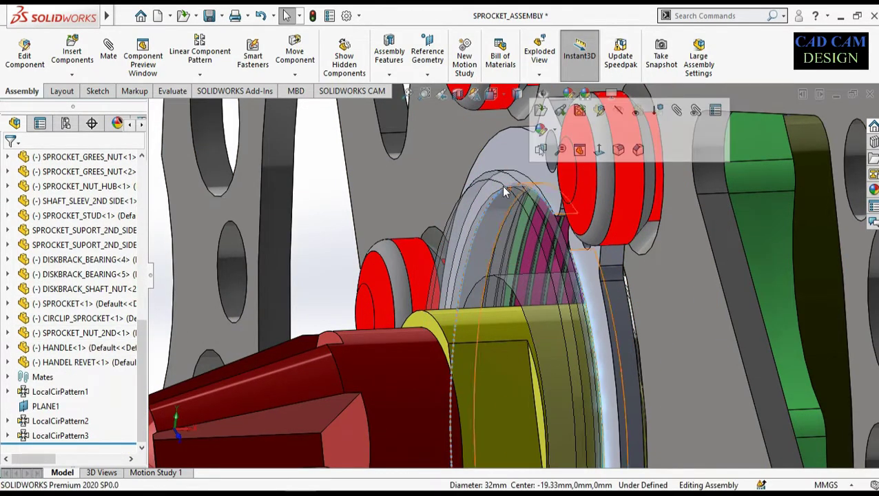
pyautogui.click(635, 115)
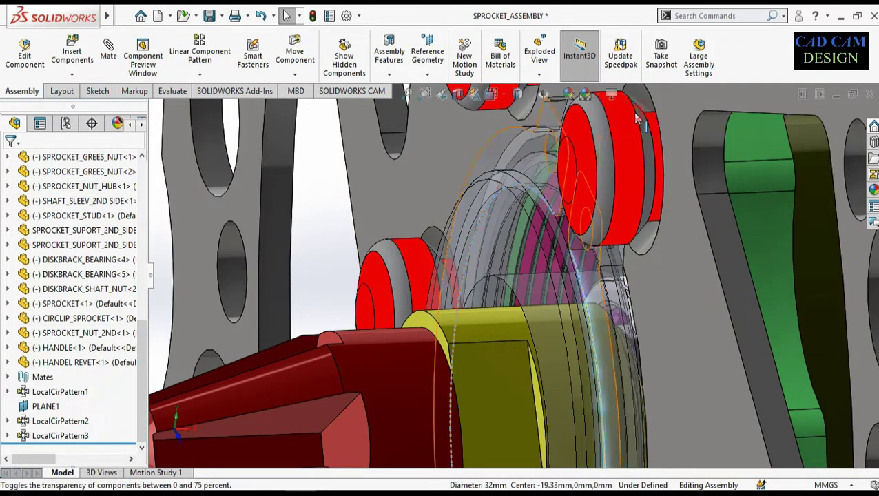
# Step: Make the SPROCKET_DISKBRACK brake disc transparent so the parts behind it can be viewed
pyautogui.rightClick(503, 180)
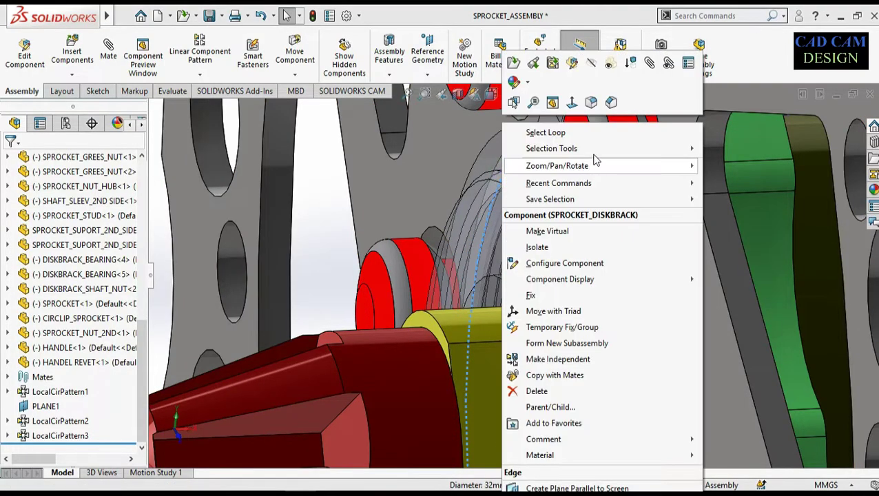
pyautogui.click(610, 64)
pyautogui.scroll(5, 501, 269)
pyautogui.moveTo(501, 271); pyautogui.dragTo(503, 376, button='middle')
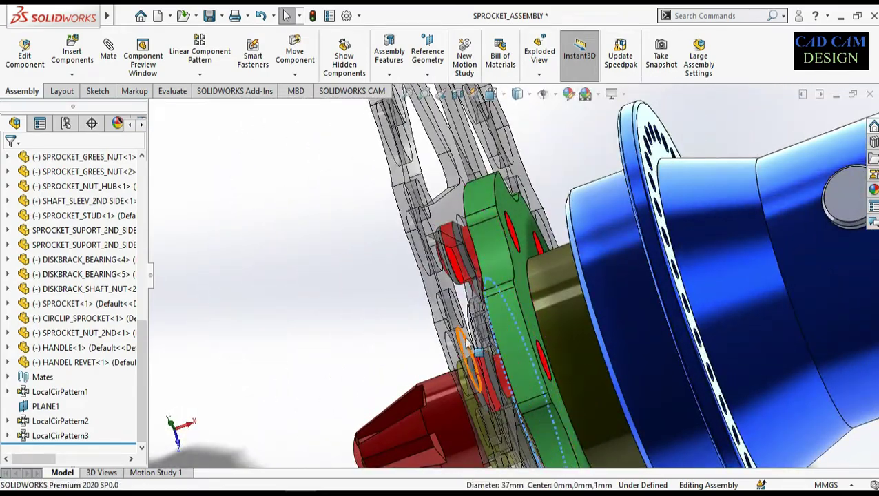
# Step: Make the blue ring around the disc-side shaft nut and the SPROCKET_DISKBRACK brake disc opaque again
pyautogui.scroll(-5, 462, 306)
pyautogui.click(448, 330)
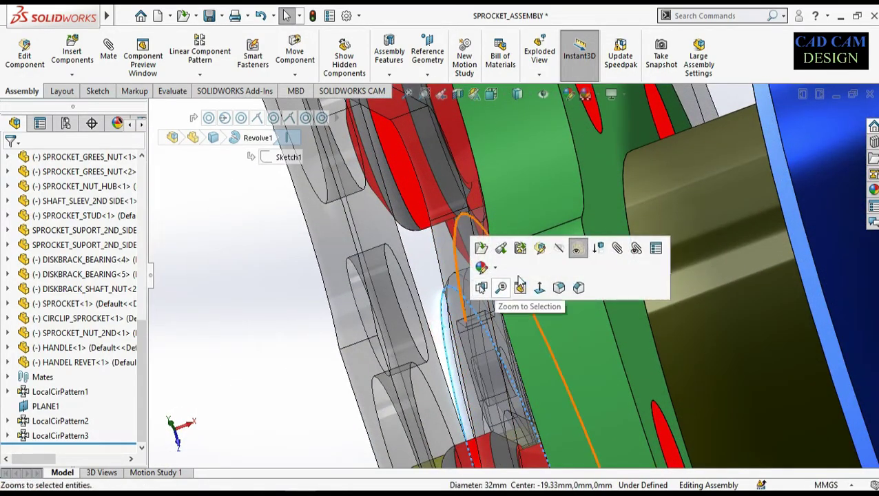
pyautogui.click(576, 248)
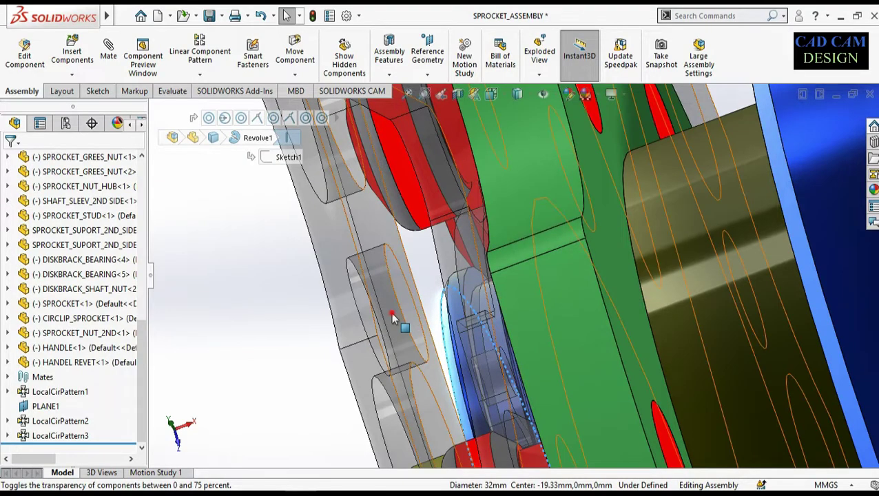
pyautogui.click(466, 288)
pyautogui.click(535, 238)
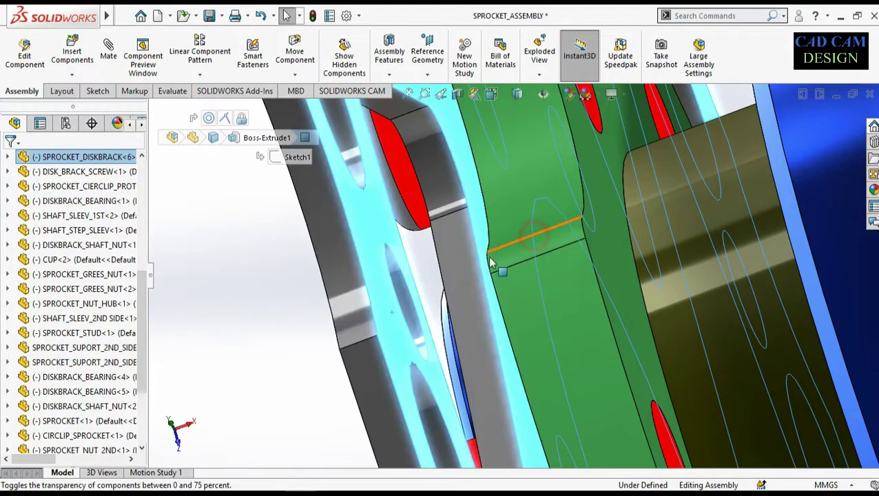
# Step: Make the circlip in front of the brake disc opaque again and clear the selection
pyautogui.scroll(4, 437, 286)
pyautogui.moveTo(436, 287); pyautogui.dragTo(477, 268, button='middle')
pyautogui.scroll(4, 480, 270)
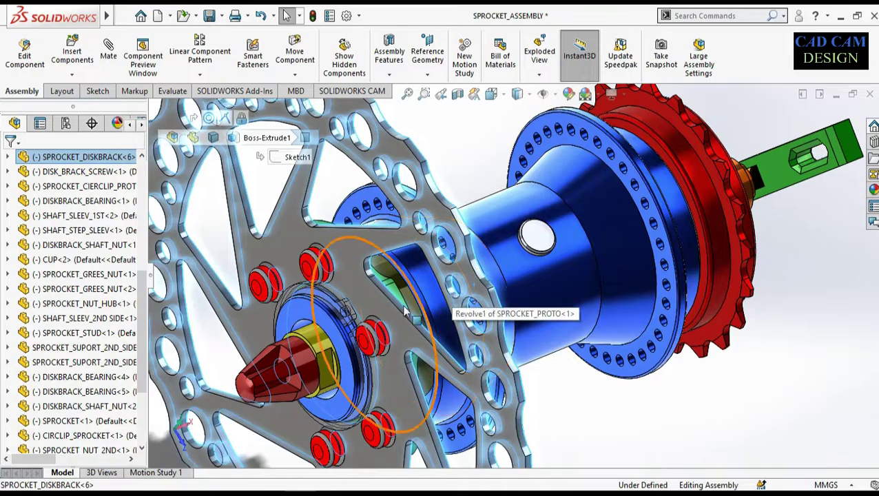
pyautogui.scroll(-3, 346, 308)
pyautogui.moveTo(347, 308); pyautogui.dragTo(294, 254, button='middle')
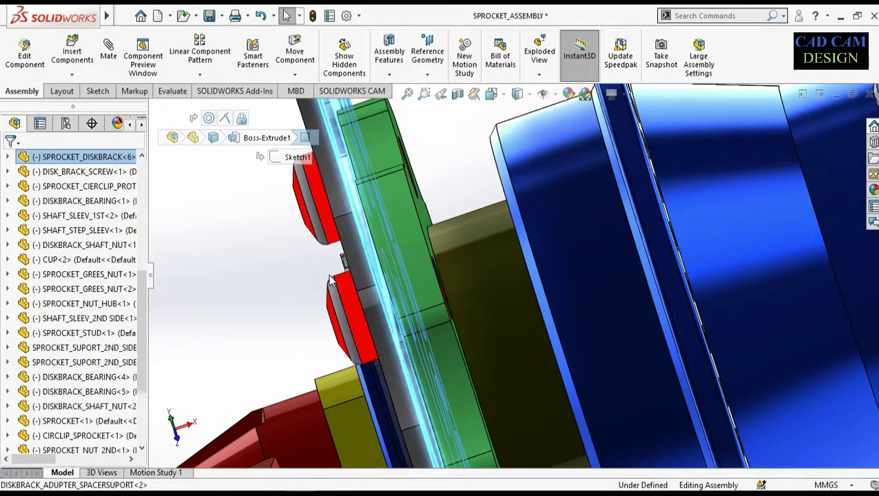
pyautogui.scroll(-3, 338, 266)
pyautogui.click(378, 282)
pyautogui.click(508, 201)
pyautogui.scroll(3, 410, 277)
pyautogui.moveTo(315, 303); pyautogui.dragTo(424, 314, button='middle')
pyautogui.scroll(3, 422, 334)
pyautogui.scroll(4, 498, 318)
pyautogui.scroll(3, 416, 300)
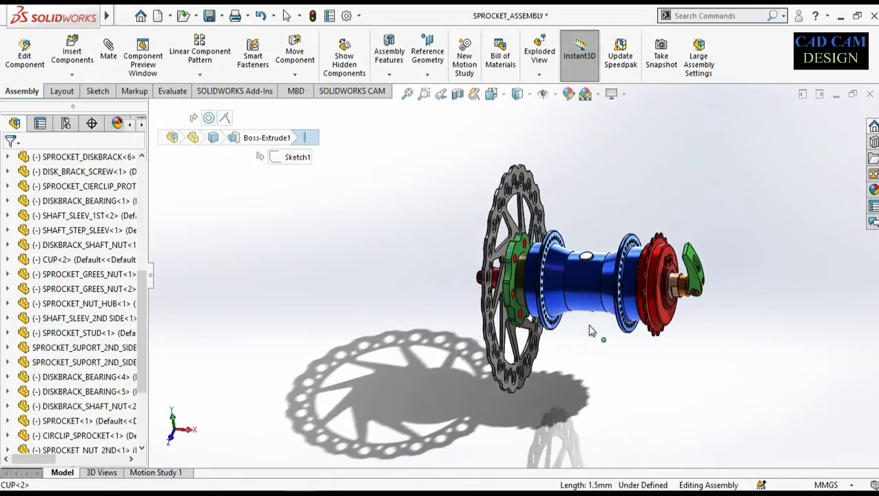
pyautogui.scroll(-4, 683, 307)
pyautogui.click(747, 320)
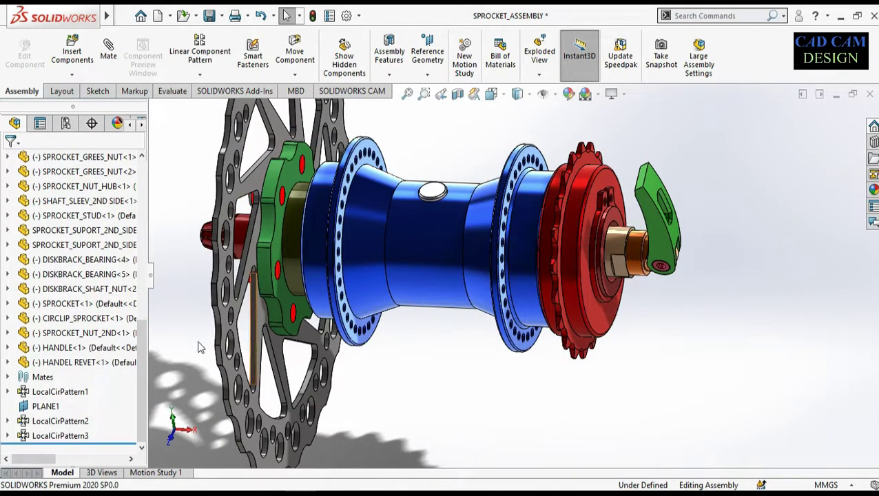
# Step: Open the SHAFT_PROTO part on its own, hide its reference planes and examine the threaded shaft
pyautogui.scroll(10, 76, 290)
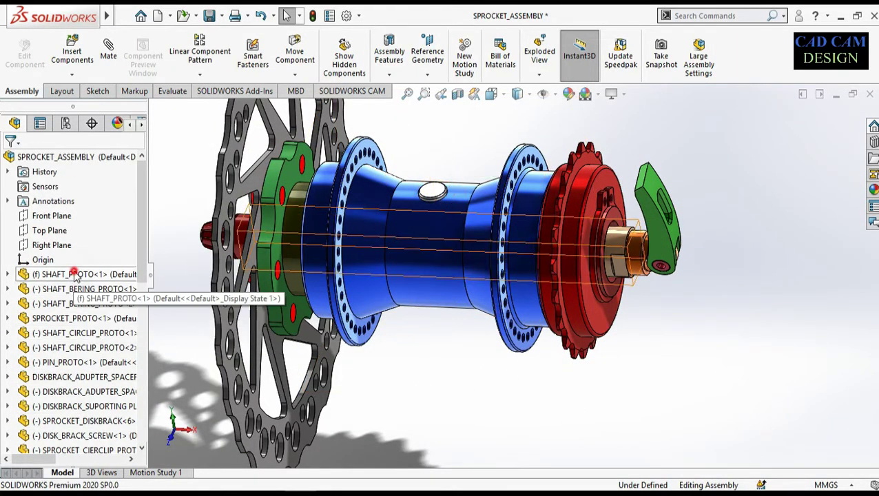
pyautogui.click(76, 274)
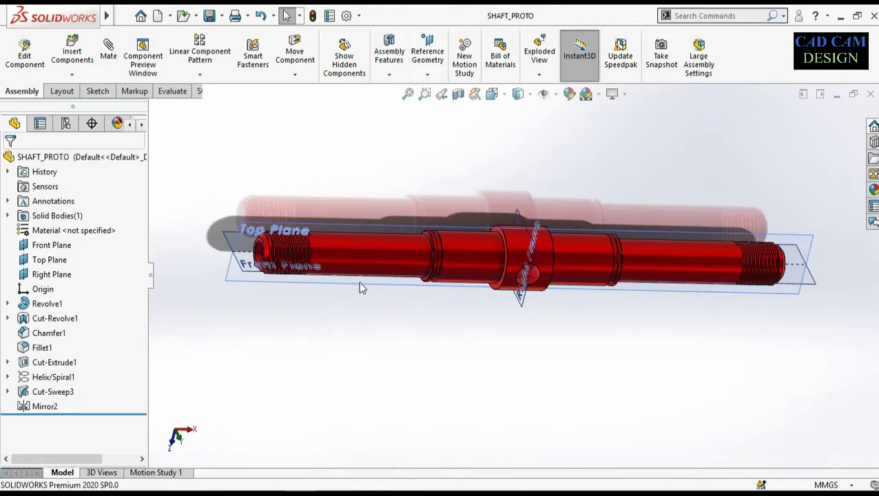
pyautogui.moveTo(365, 295); pyautogui.dragTo(381, 319, button='middle')
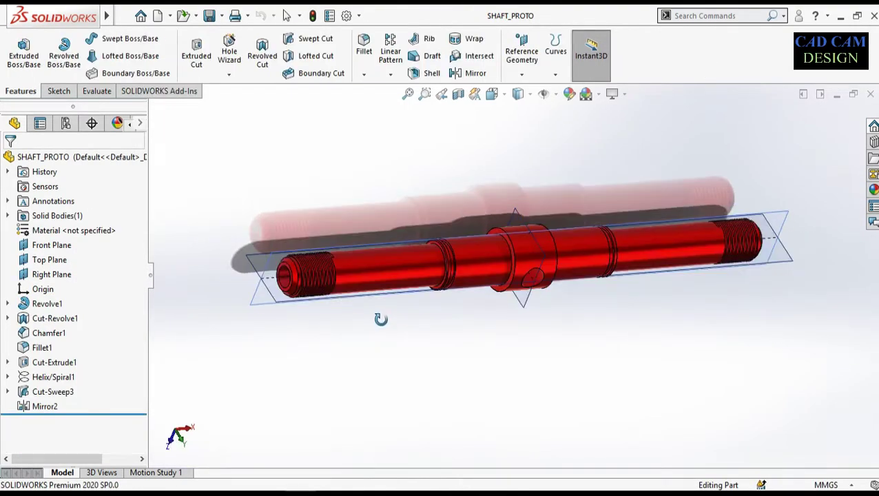
pyautogui.click(556, 96)
pyautogui.click(563, 119)
pyautogui.click(460, 354)
pyautogui.moveTo(506, 320); pyautogui.dragTo(494, 261, button='middle')
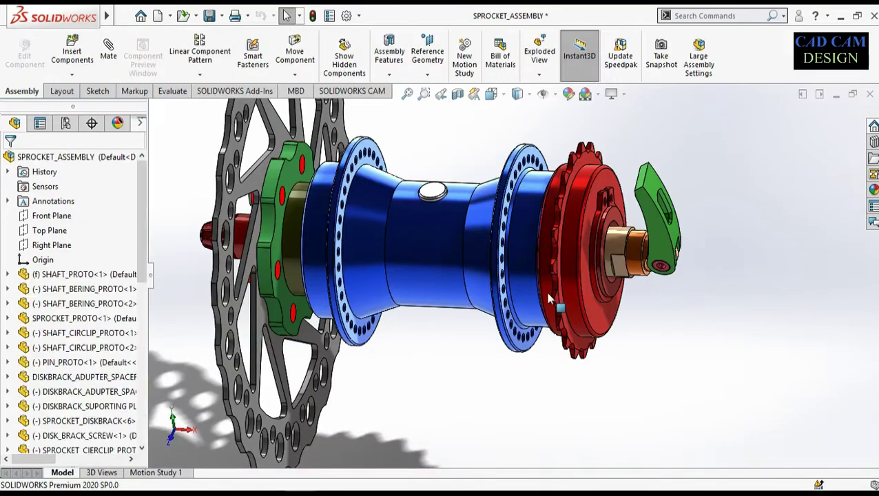
# Step: Make the SPROCKET_PROTO hub body transparent so the bearings and shaft inside can be viewed
pyautogui.click(108, 292)
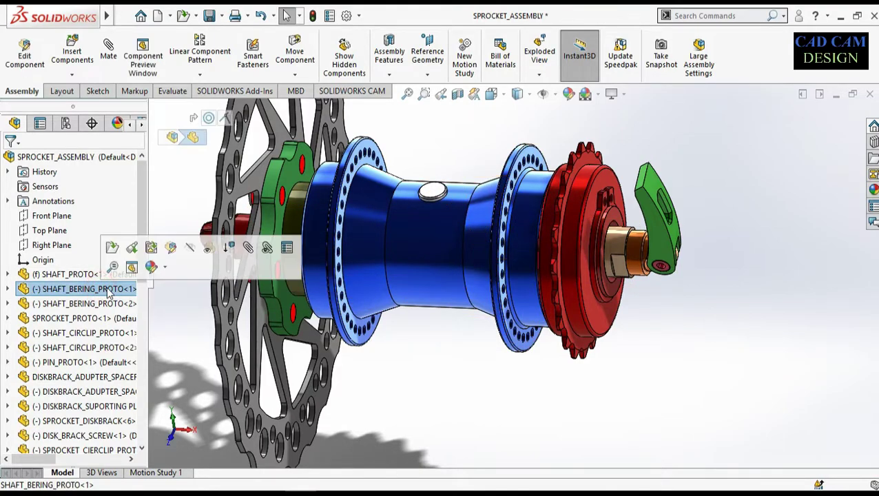
pyautogui.click(432, 236)
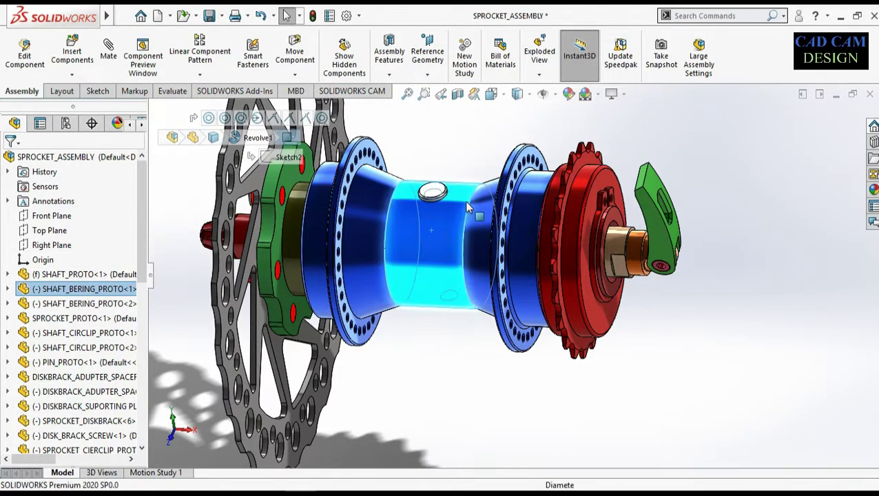
pyautogui.click(564, 154)
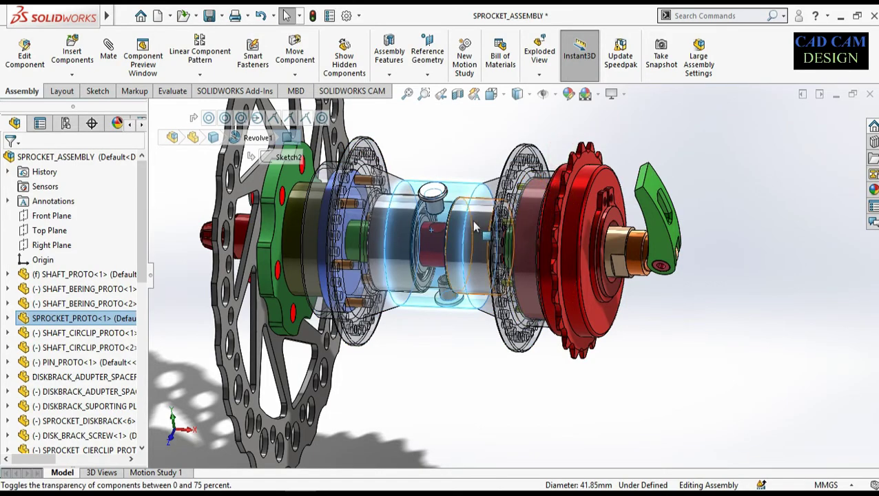
pyautogui.click(388, 432)
# Step: Open the SHAFT_BERING_PROTO part on its own and examine the bearing
pyautogui.click(63, 289)
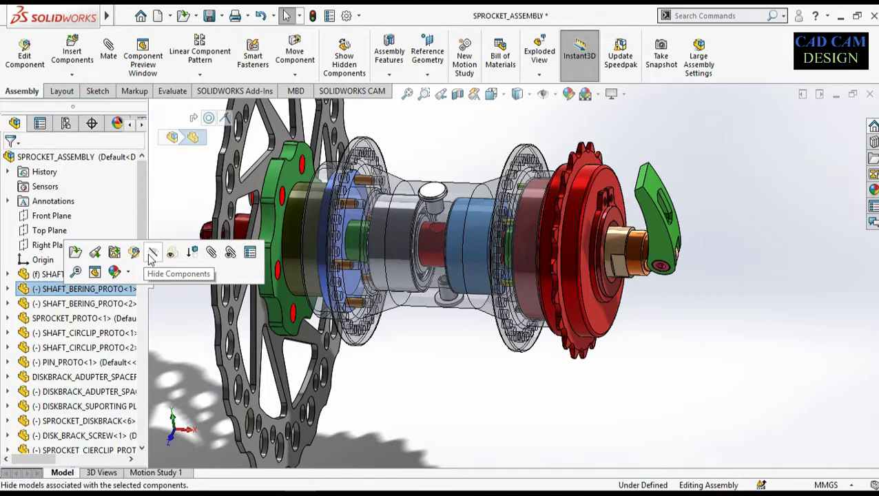
pyautogui.click(78, 252)
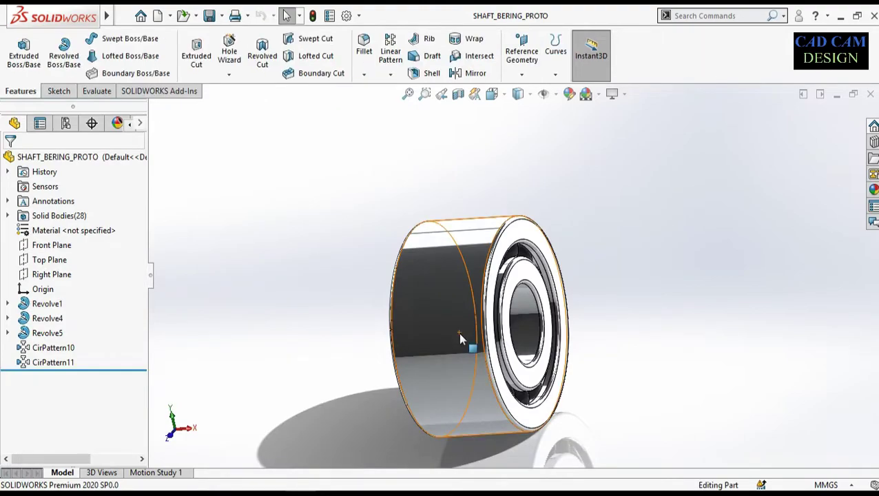
pyautogui.moveTo(458, 333); pyautogui.dragTo(439, 316, button='middle')
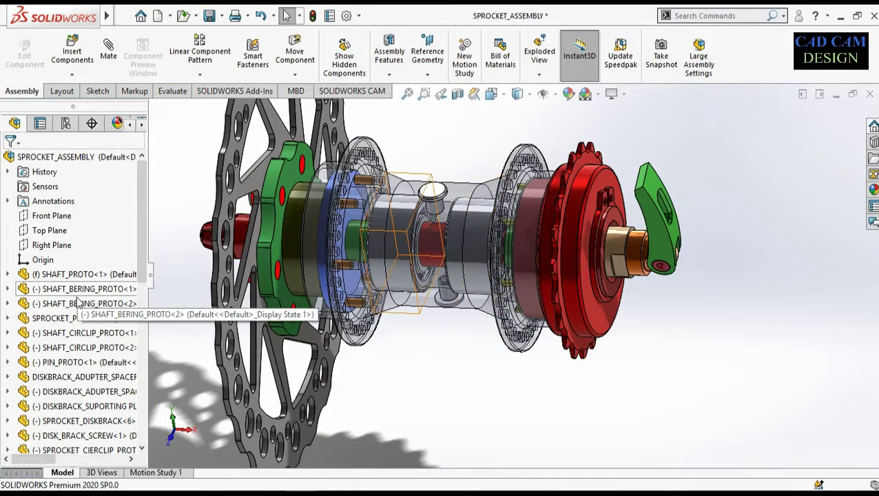
# Step: Open the SPROCKET_PROTO part on its own and examine the hub body's flanges, holes and bore
pyautogui.click(69, 320)
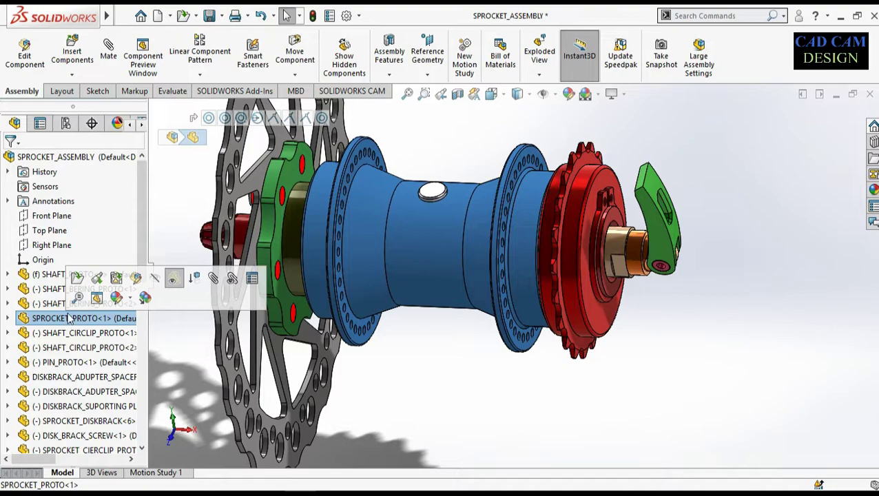
pyautogui.click(78, 279)
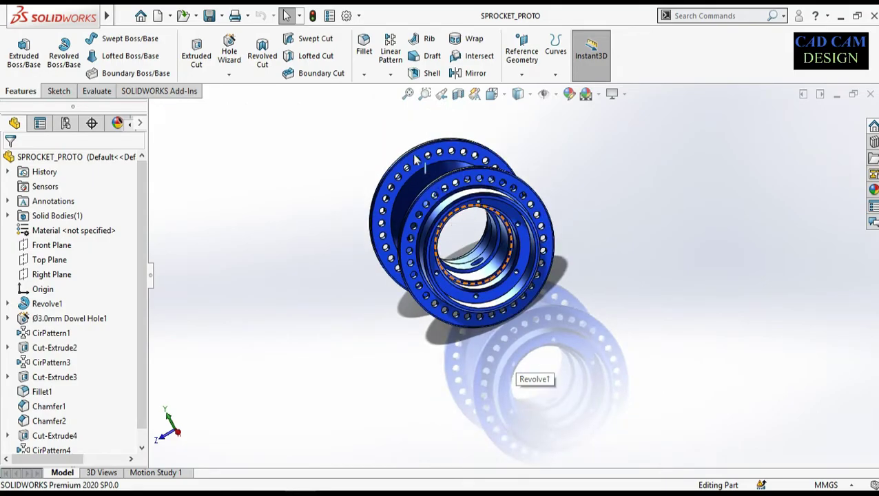
pyautogui.moveTo(415, 160); pyautogui.dragTo(281, 394, button='middle')
pyautogui.scroll(-3, 501, 152)
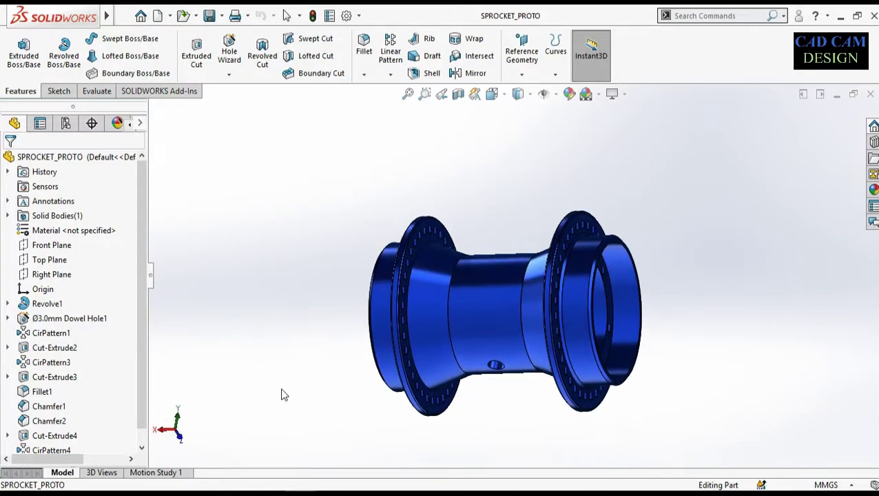
pyautogui.moveTo(659, 254); pyautogui.dragTo(644, 289, button='middle')
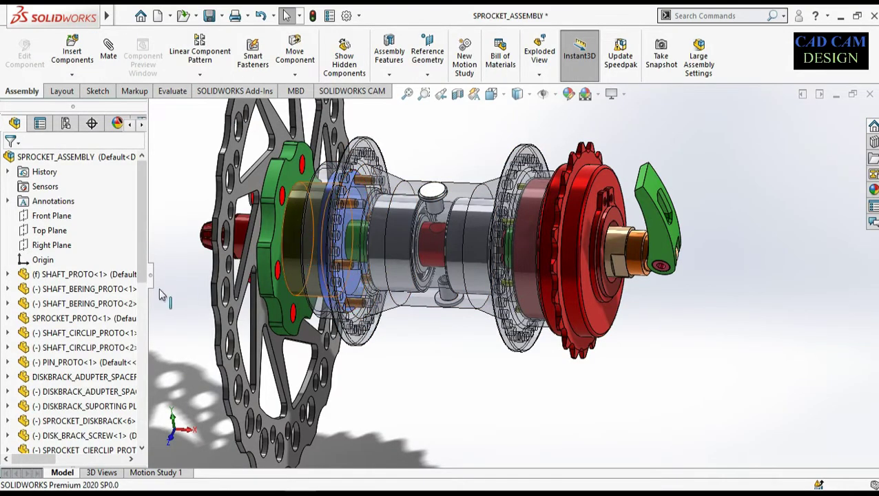
# Step: Identify the shaft circlip and hub body by selecting SHAFT_CIRCLIP_PROTO<1> and SPROCKET_PROTO<1> in the component list
pyautogui.click(55, 333)
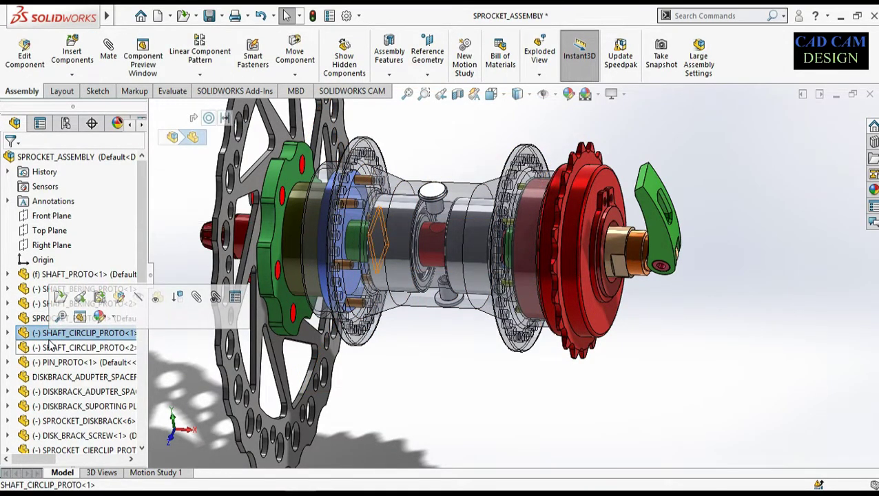
pyautogui.click(41, 317)
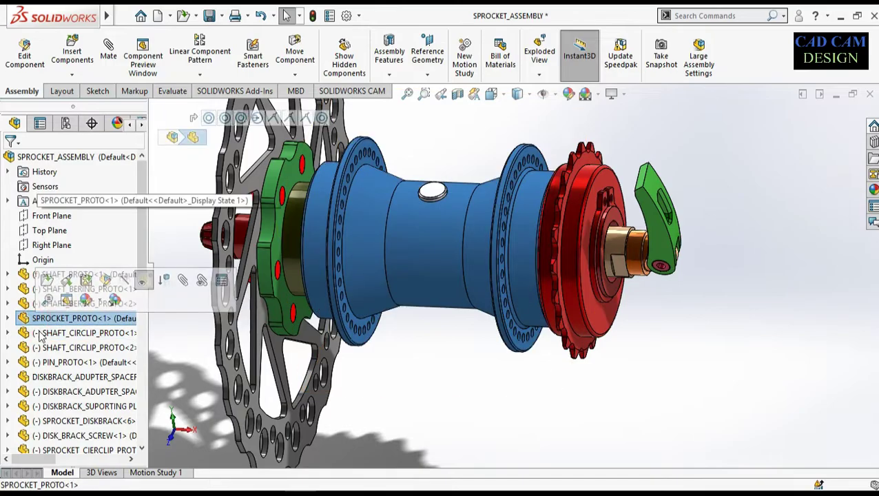
pyautogui.click(41, 334)
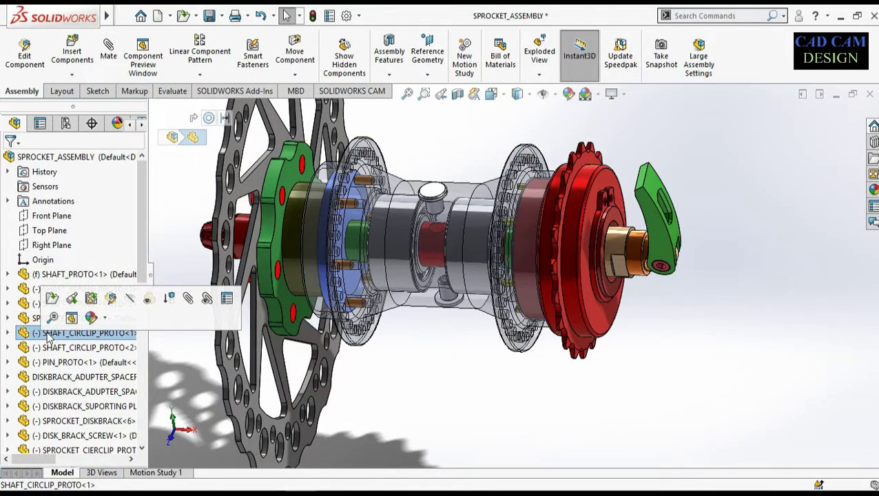
pyautogui.moveTo(343, 355); pyautogui.dragTo(372, 357, button='middle')
# Step: Hide all individually listed components, from SHAFT_PROTO<1> through HANDEL REVET<1>, leaving only the patterned fasteners displayed
pyautogui.scroll(-10, 103, 344)
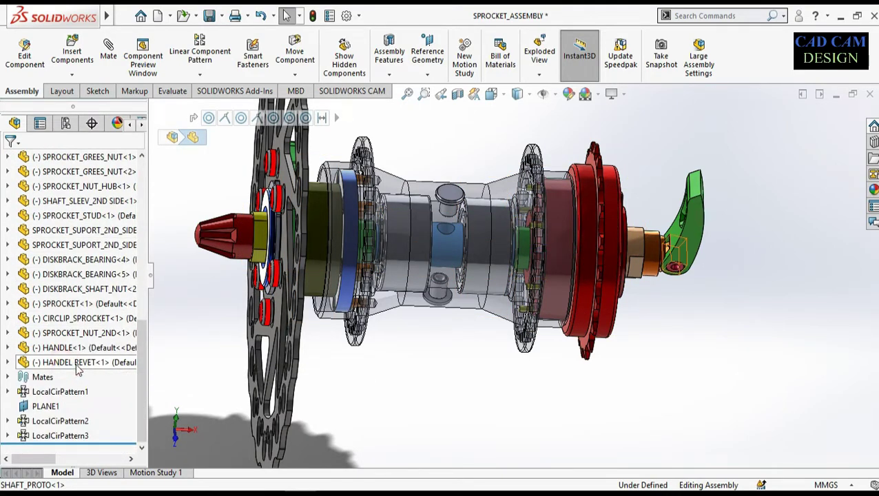
pyautogui.keyDown('shift'); pyautogui.click(85, 354); pyautogui.keyUp('shift')
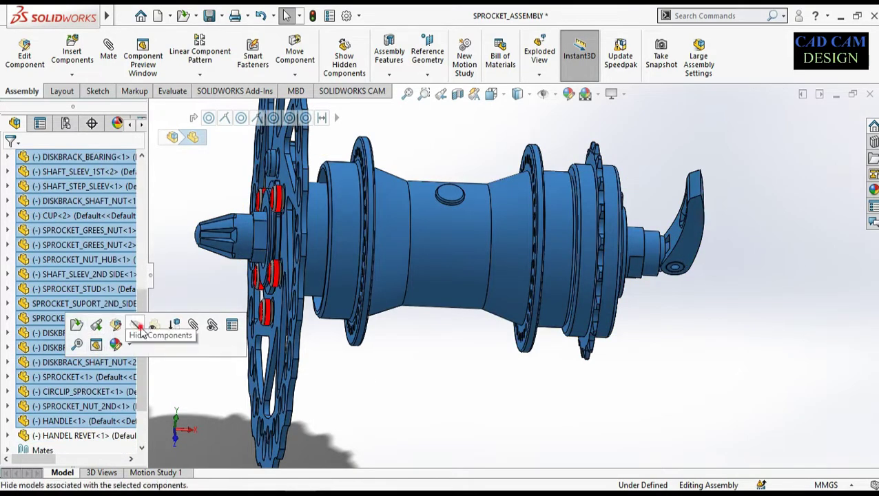
pyautogui.click(140, 327)
pyautogui.moveTo(205, 126); pyautogui.dragTo(633, 459)
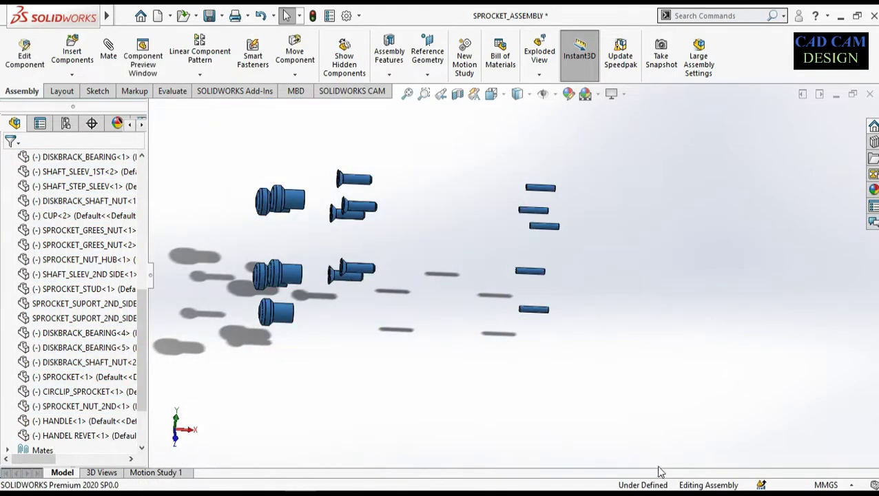
pyautogui.rightClick(292, 285)
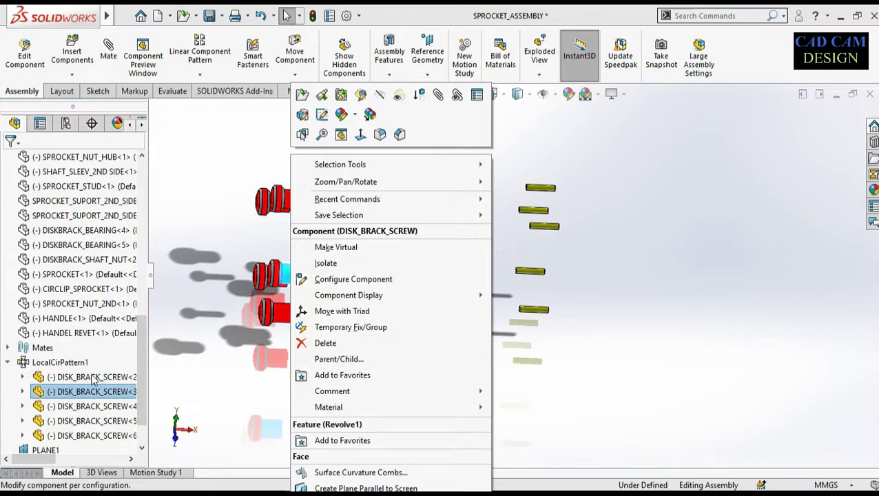
pyautogui.click(69, 363)
pyautogui.click(69, 363)
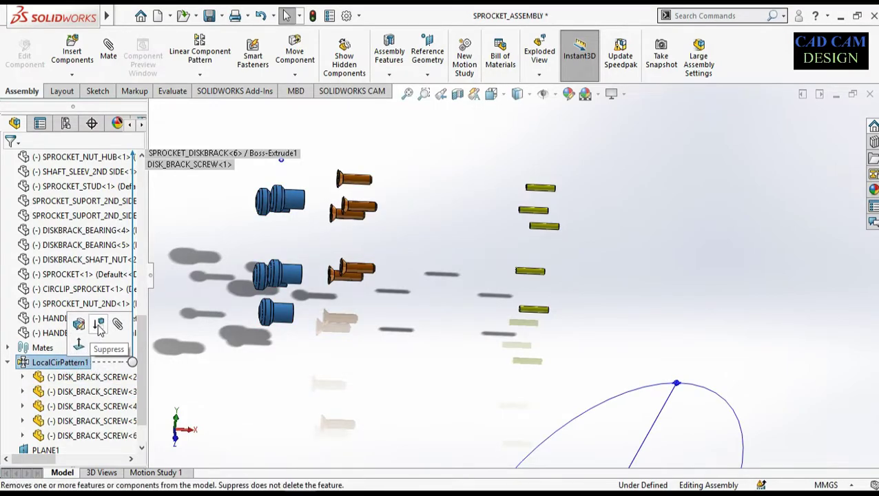
pyautogui.click(288, 396)
pyautogui.scroll(4, 293, 395)
pyautogui.moveTo(294, 395); pyautogui.dragTo(305, 390, button='middle')
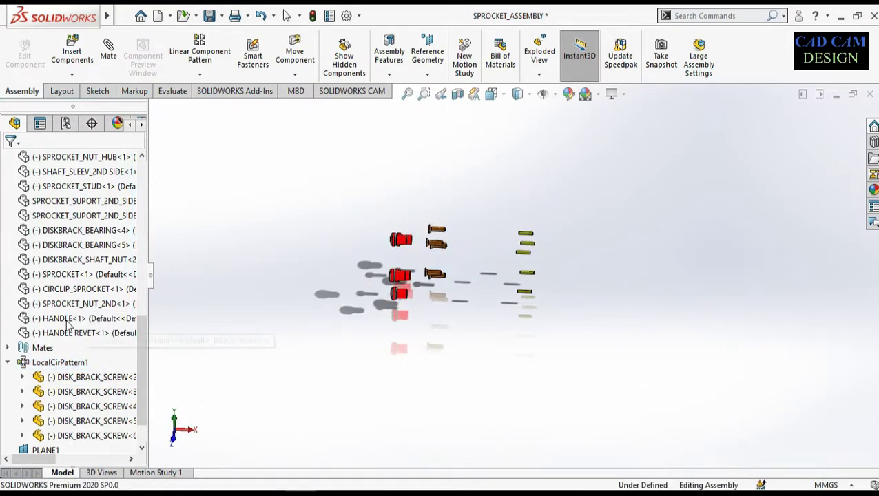
# Step: Show the hidden SHAFT_PROTO<1> shaft and view it among the patterned screws and pins
pyautogui.scroll(7, 66, 324)
pyautogui.scroll(3, 66, 323)
pyautogui.click(67, 275)
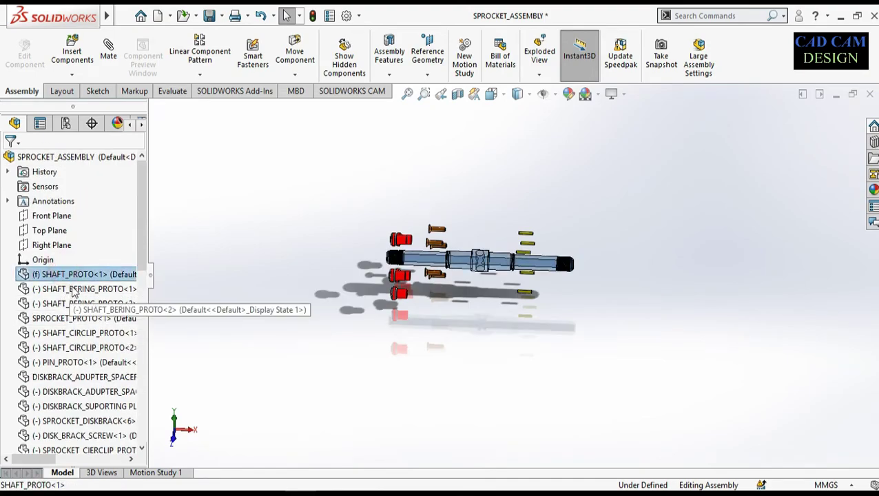
pyautogui.rightClick(95, 275)
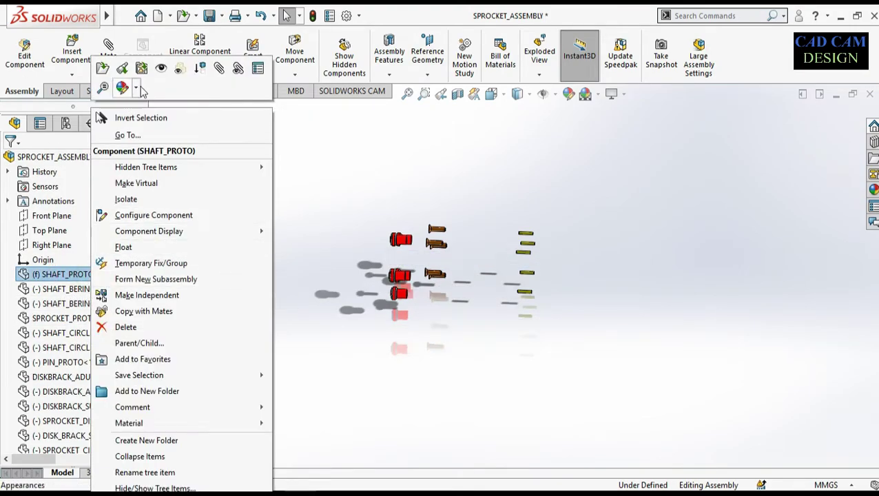
pyautogui.click(161, 69)
pyautogui.moveTo(314, 241); pyautogui.dragTo(357, 291, button='middle')
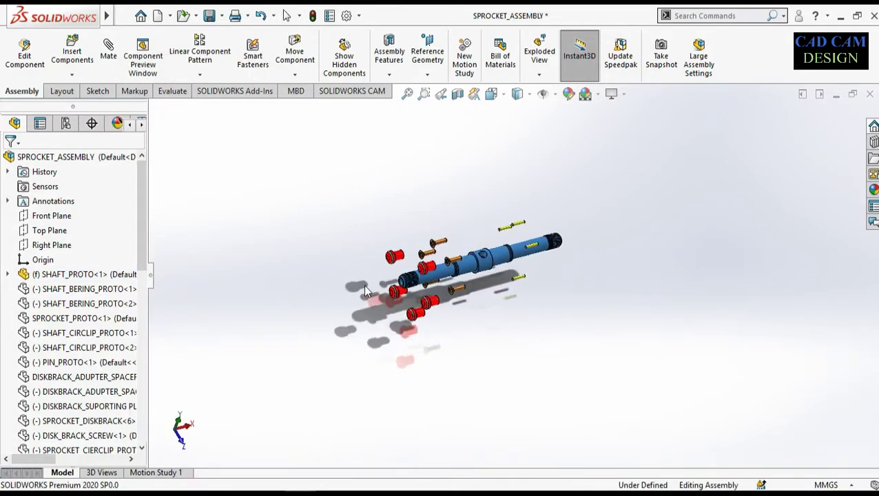
pyautogui.scroll(-3, 489, 271)
pyautogui.moveTo(488, 272); pyautogui.dragTo(443, 275, button='middle')
pyautogui.click(780, 363)
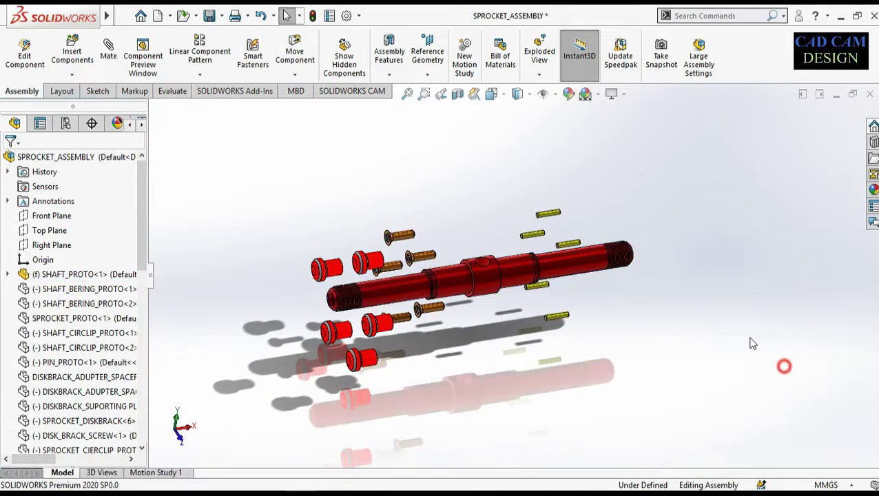
# Step: Show both hidden bearings, SHAFT_BERING_PROTO<1> and SHAFT_BERING_PROTO<2>, on the shaft
pyautogui.click(71, 288)
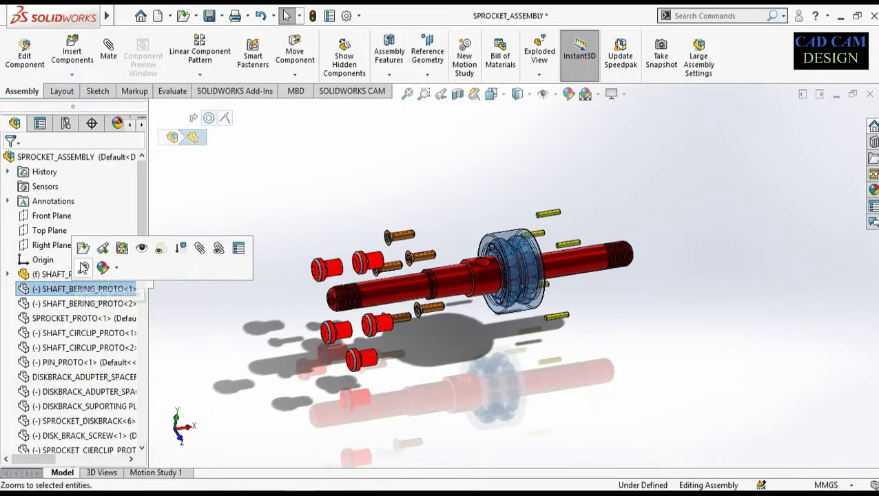
pyautogui.click(141, 248)
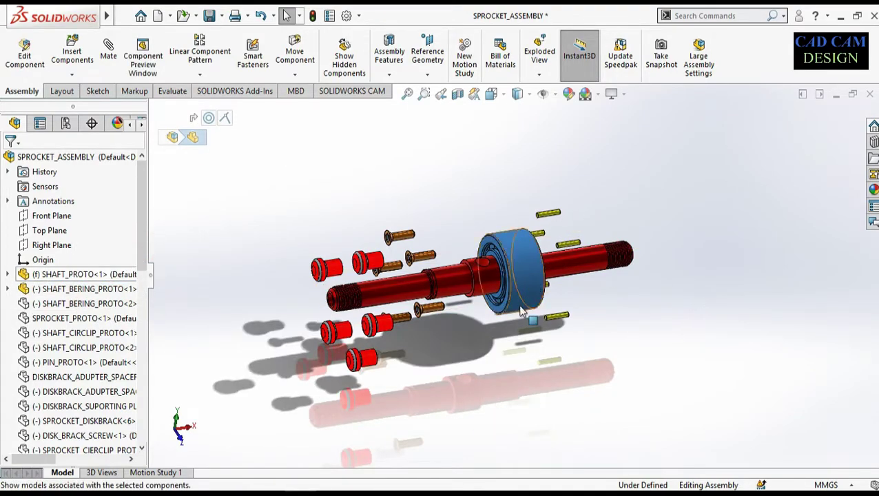
pyautogui.click(558, 347)
pyautogui.click(77, 304)
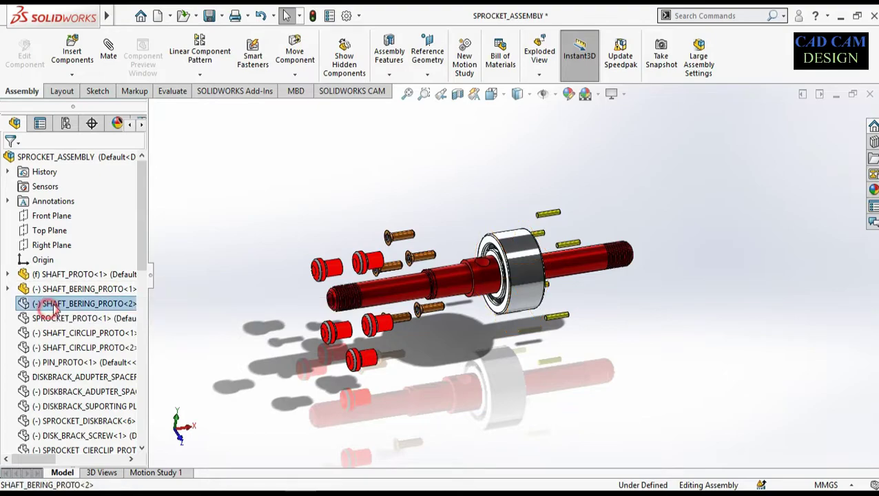
pyautogui.click(138, 268)
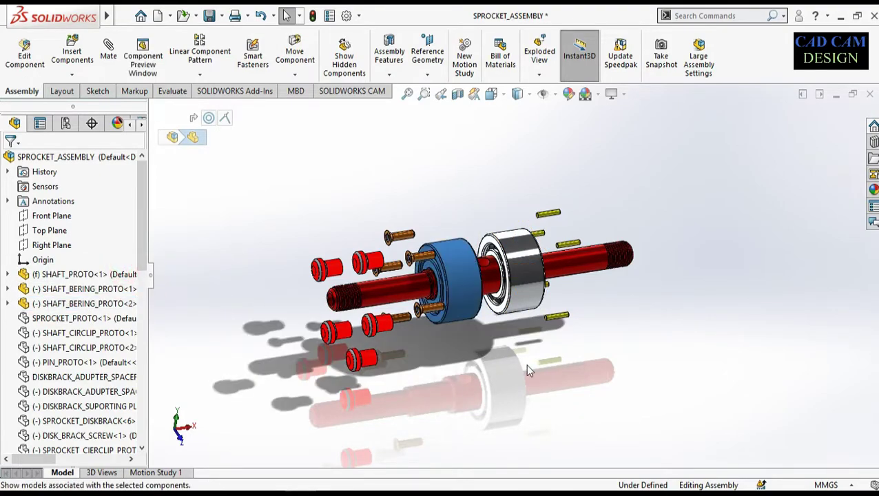
pyautogui.click(522, 365)
pyautogui.moveTo(490, 332); pyautogui.dragTo(512, 372, button='middle')
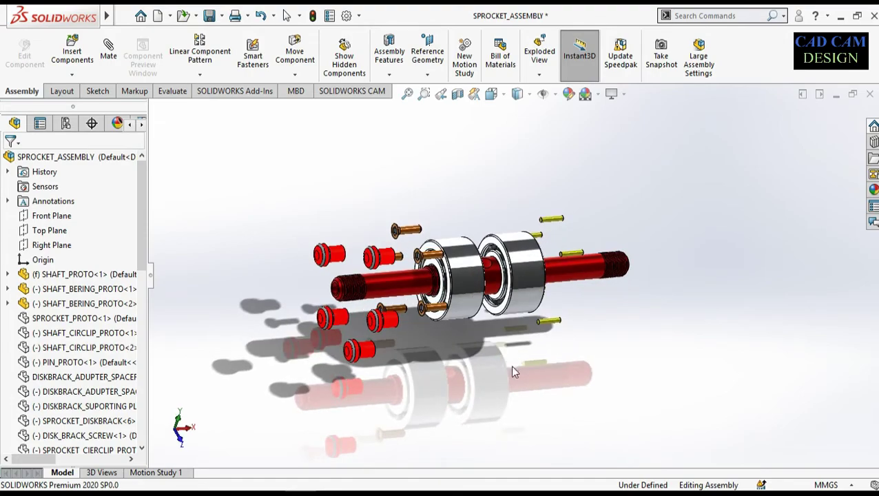
# Step: Show the hidden hub body SPROCKET_PROTO<1> around the shaft and bearings
pyautogui.click(58, 319)
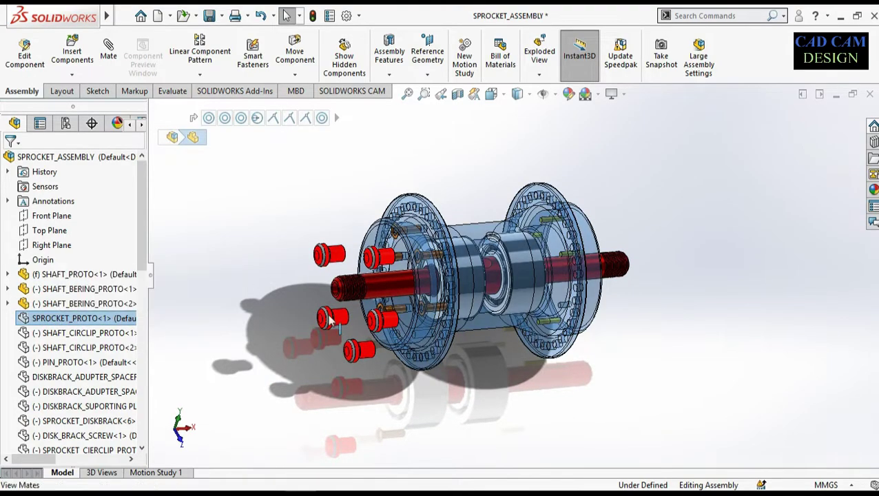
pyautogui.moveTo(342, 343)
pyautogui.mouseDown(button='middle')
pyautogui.moveTo(427, 345)
pyautogui.moveTo(243, 345)
pyautogui.moveTo(343, 340)
pyautogui.mouseUp(button='middle')
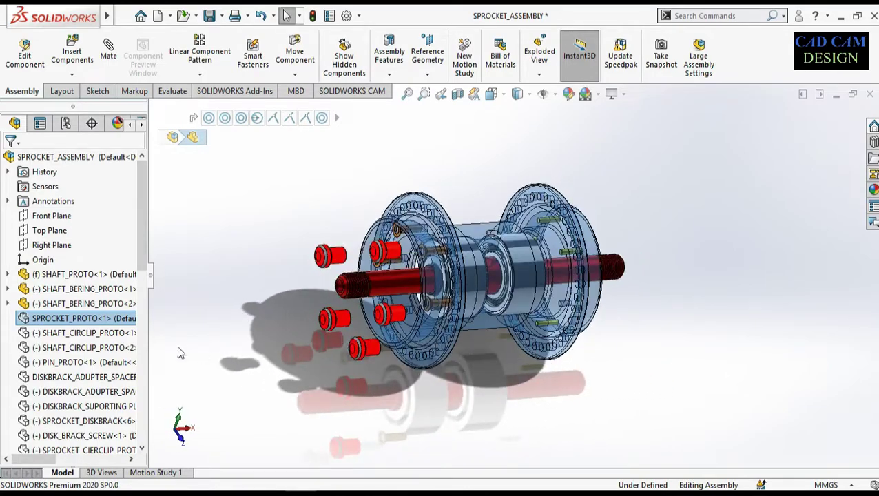
pyautogui.click(69, 320)
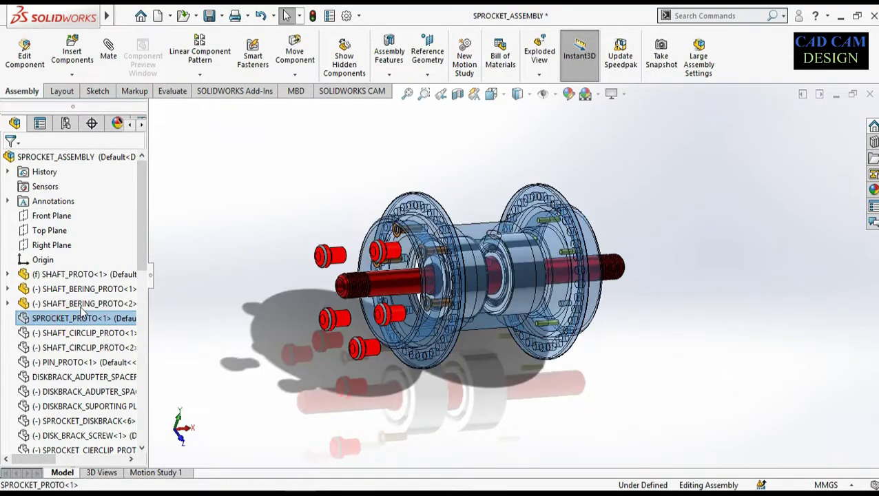
pyautogui.click(156, 280)
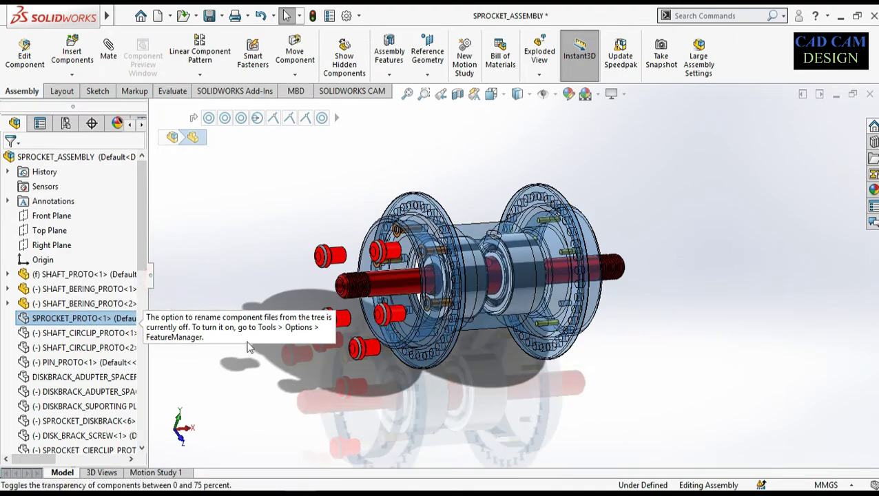
pyautogui.click(350, 393)
pyautogui.click(48, 316)
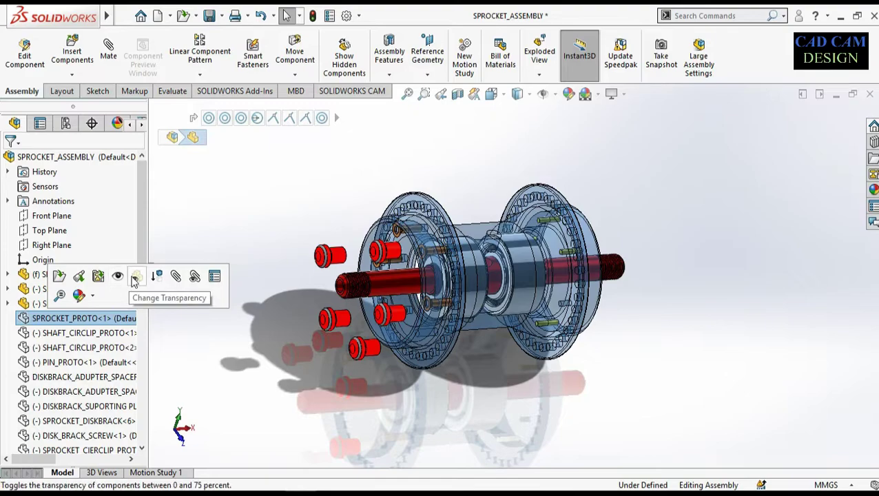
pyautogui.click(117, 278)
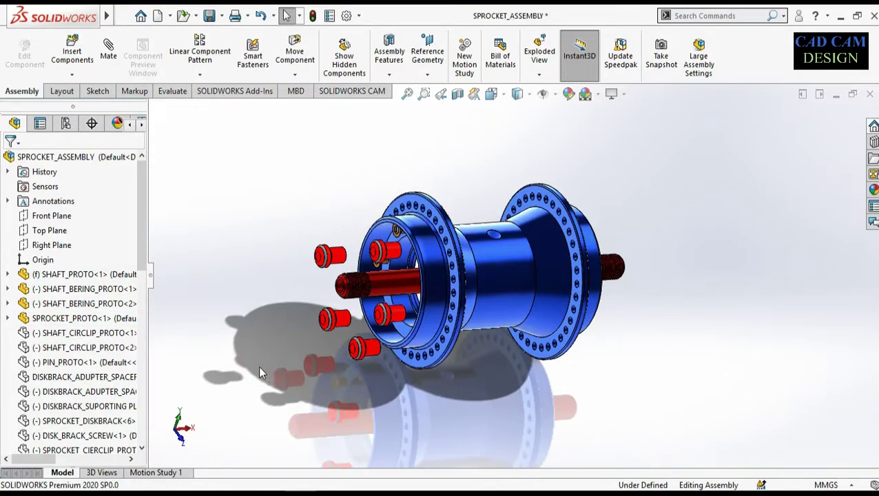
# Step: Make the SPROCKET_PROTO<1> hub body transparent so the shaft and bearings inside can be seen
pyautogui.click(53, 321)
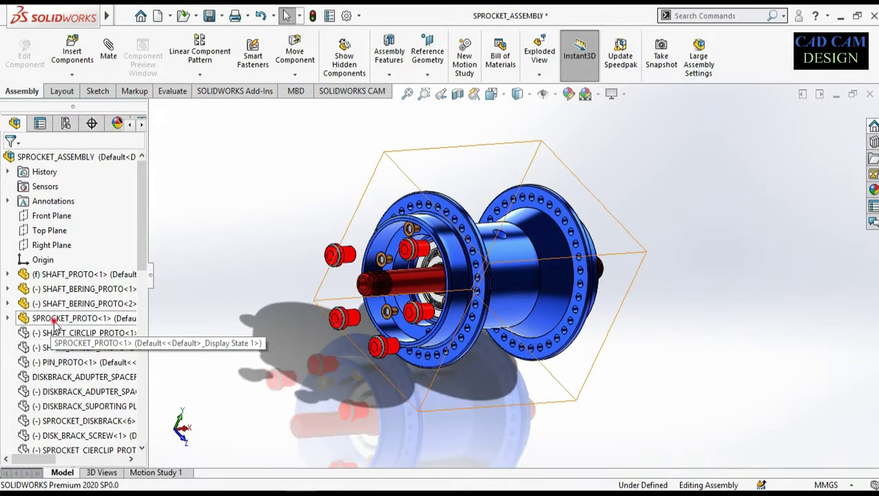
pyautogui.click(54, 321)
pyautogui.click(161, 283)
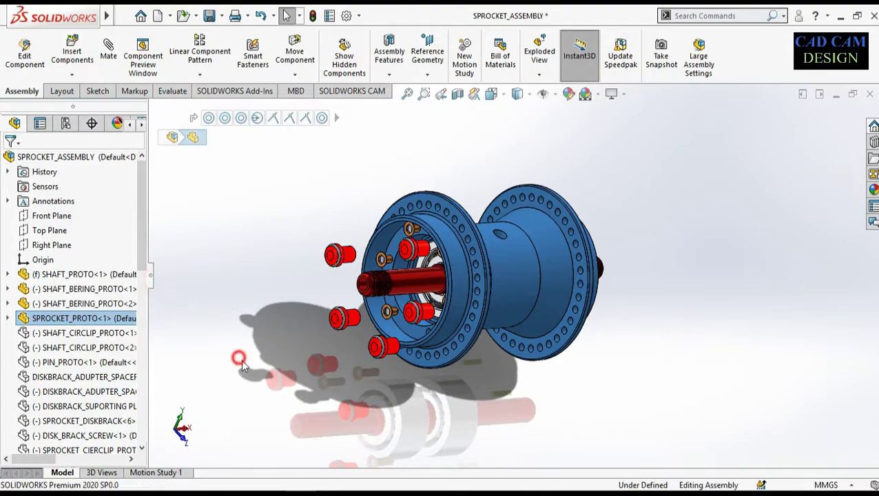
pyautogui.click(239, 359)
pyautogui.moveTo(525, 423)
pyautogui.mouseDown(button='middle')
pyautogui.moveTo(475, 428)
pyautogui.moveTo(508, 425)
pyautogui.mouseUp(button='middle')
# Step: Show the hidden circlip SHAFT_CIRCLIP_PROTO<1> and examine it
pyautogui.click(48, 326)
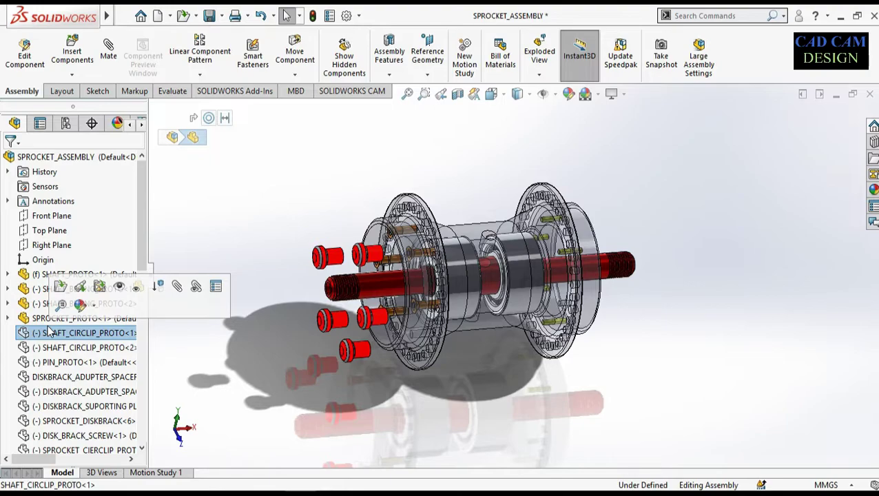
pyautogui.click(119, 287)
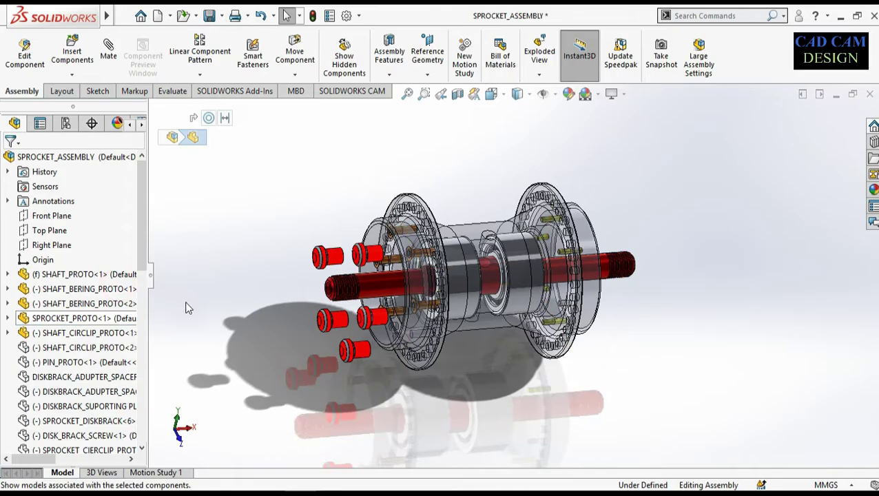
pyautogui.click(62, 333)
pyautogui.scroll(-3, 400, 288)
pyautogui.moveTo(396, 276); pyautogui.dragTo(618, 275, button='middle')
pyautogui.click(326, 194)
# Step: Locate SHAFT_CIRCLIP_PROTO<1> in the assembly and examine how it sits on the shaft against the bearing
pyautogui.click(73, 333)
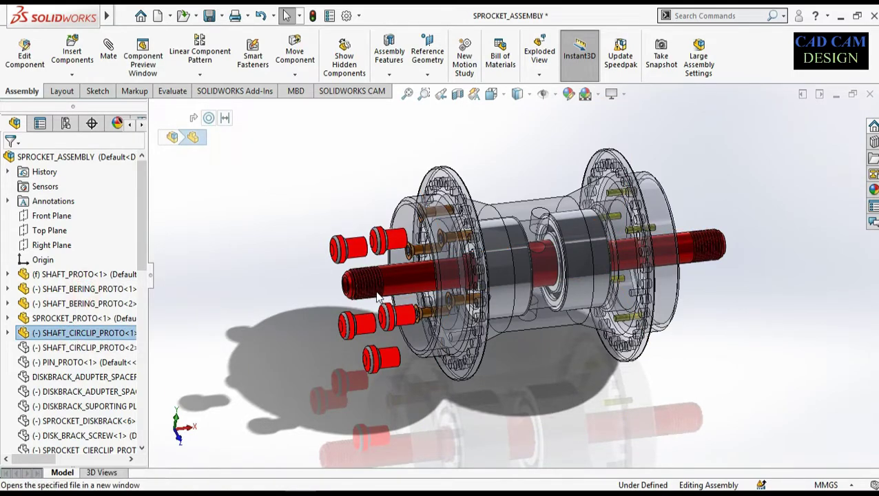
pyautogui.moveTo(449, 302); pyautogui.dragTo(476, 372, button='middle')
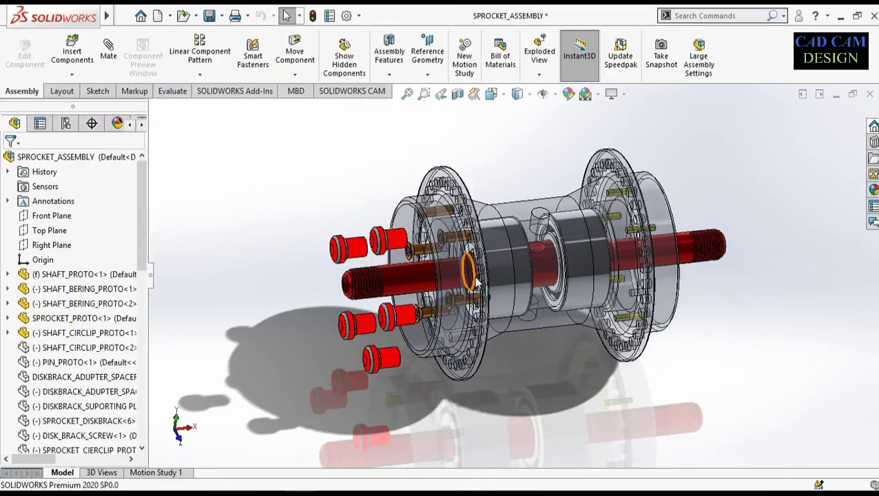
pyautogui.scroll(-4, 435, 277)
pyautogui.moveTo(497, 262); pyautogui.dragTo(531, 255, button='middle')
pyautogui.click(64, 338)
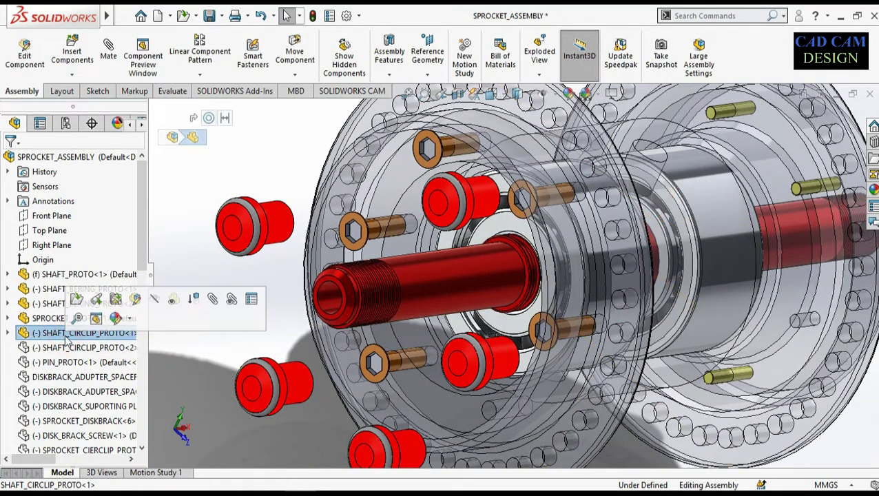
pyautogui.scroll(3, 432, 267)
pyautogui.moveTo(648, 262); pyautogui.dragTo(544, 234, button='middle')
pyautogui.scroll(-4, 544, 231)
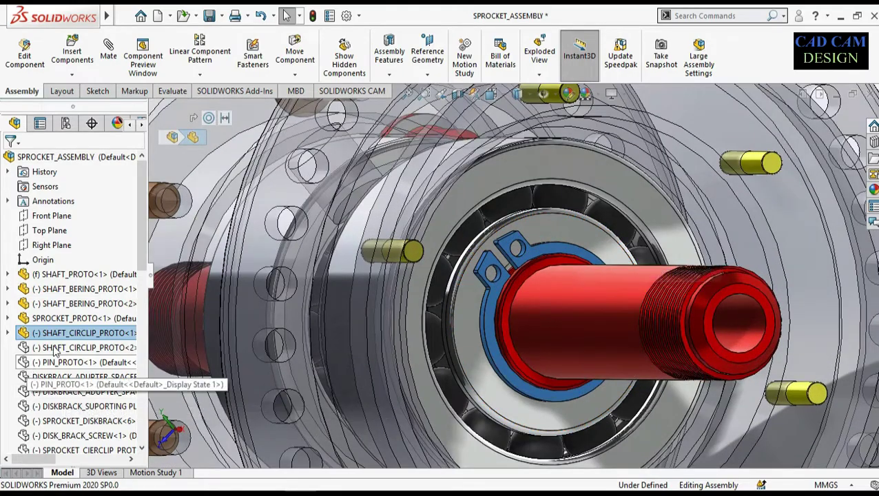
# Step: Hide the SHAFT_CIRCLIP_PROTO<1> circlip to reveal its seat on the shaft, and show it again
pyautogui.click(71, 335)
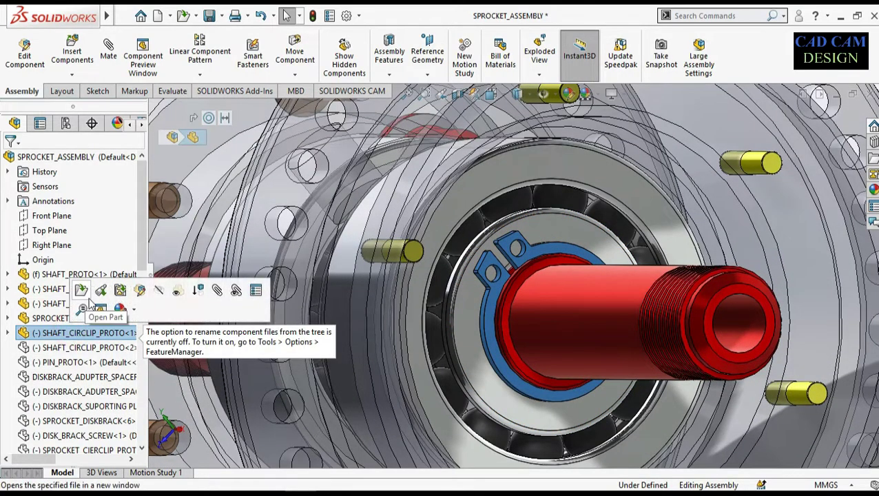
pyautogui.click(163, 293)
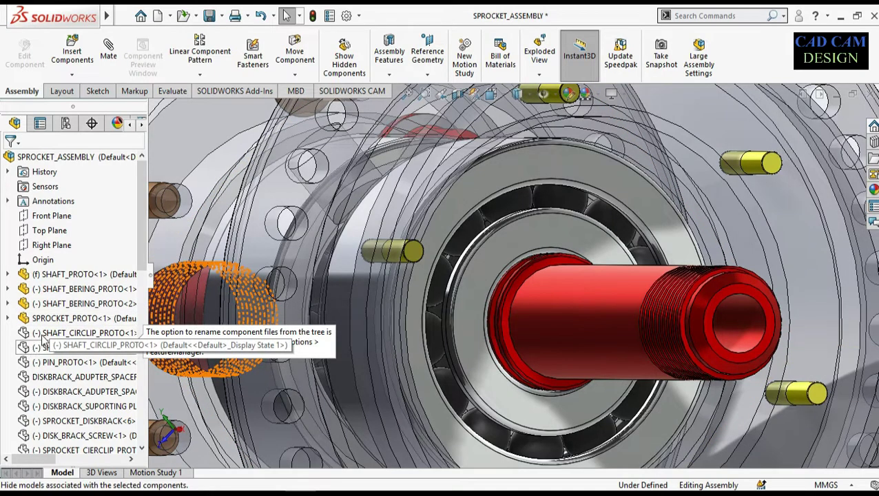
pyautogui.click(43, 337)
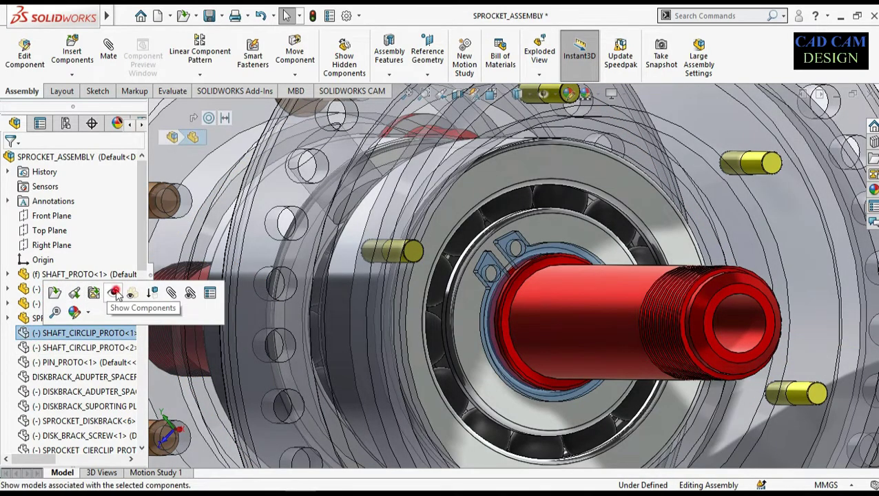
pyautogui.click(116, 294)
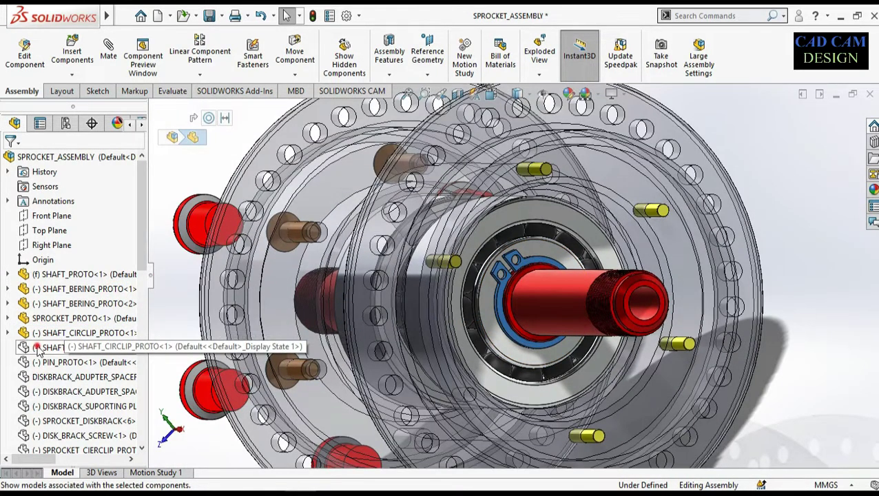
# Step: Show the second circlip, SHAFT_CIRCLIP_PROTO<2>, at the opposite bearing beside the hex-head screws
pyautogui.click(38, 348)
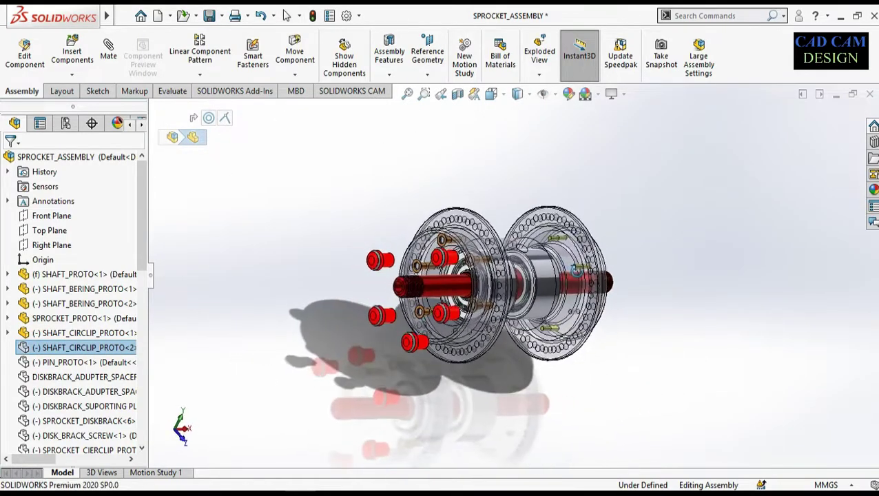
pyautogui.scroll(-5, 571, 270)
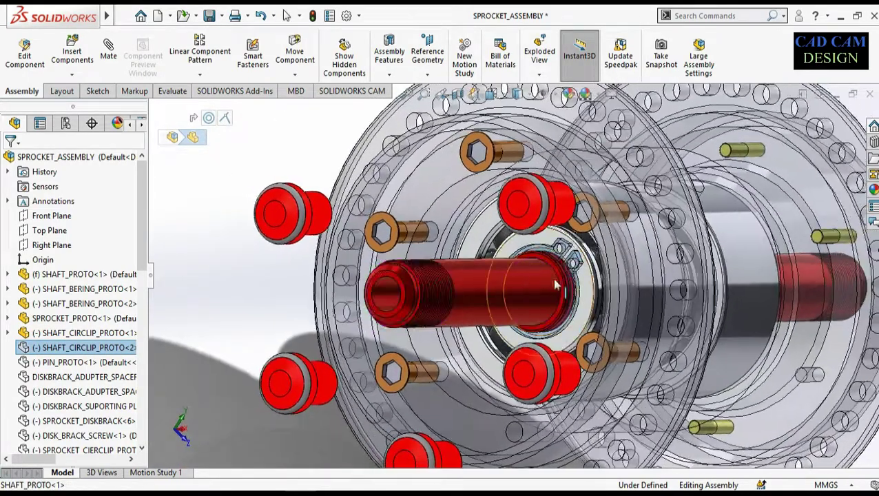
pyautogui.scroll(-4, 580, 275)
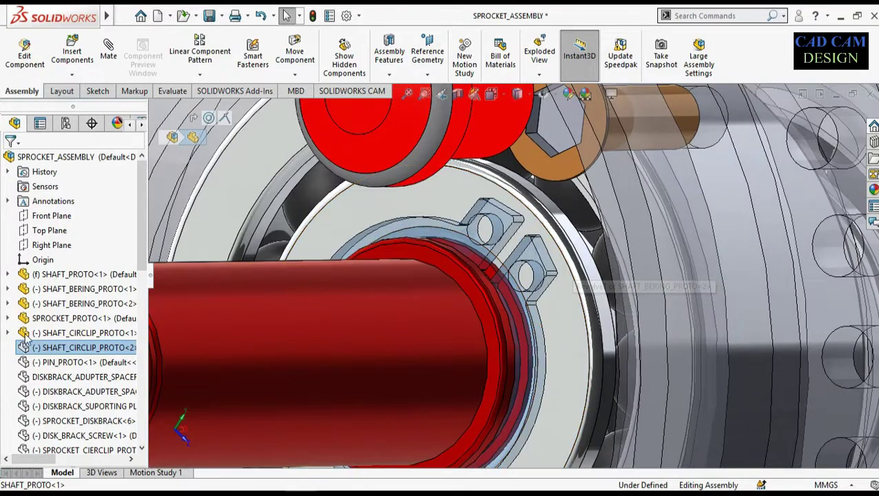
pyautogui.rightClick(55, 348)
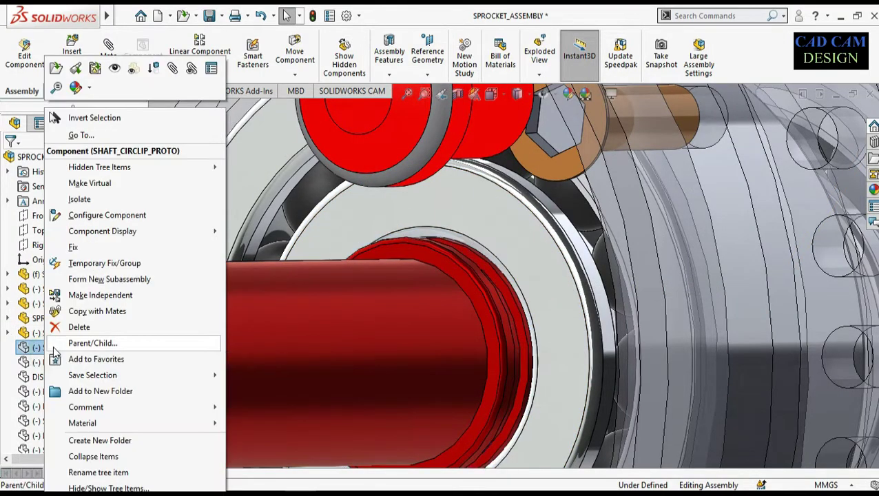
pyautogui.click(114, 68)
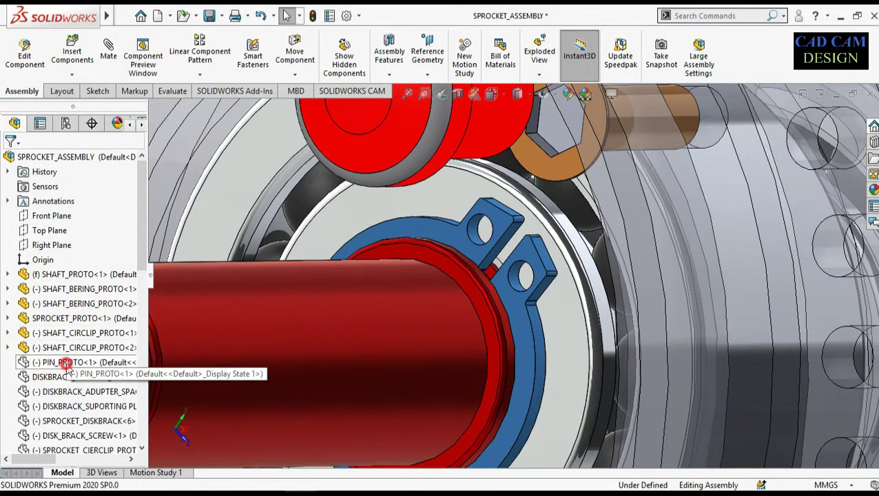
# Step: Show the PIN_PROTO<1> pin running through the hollow shaft and examine its threaded end and eyelet
pyautogui.click(66, 364)
pyautogui.scroll(10, 402, 293)
pyautogui.moveTo(425, 285); pyautogui.dragTo(384, 307, button='middle')
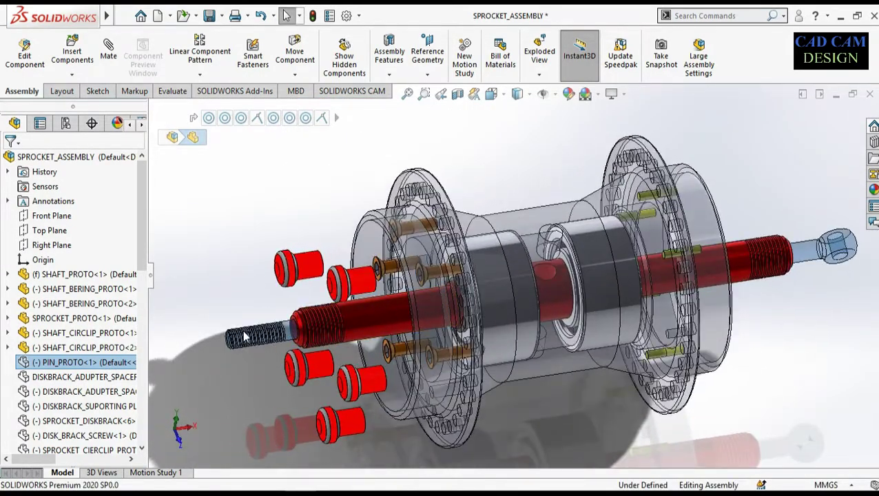
pyautogui.scroll(2, 805, 265)
pyautogui.moveTo(801, 277); pyautogui.dragTo(750, 264, button='middle')
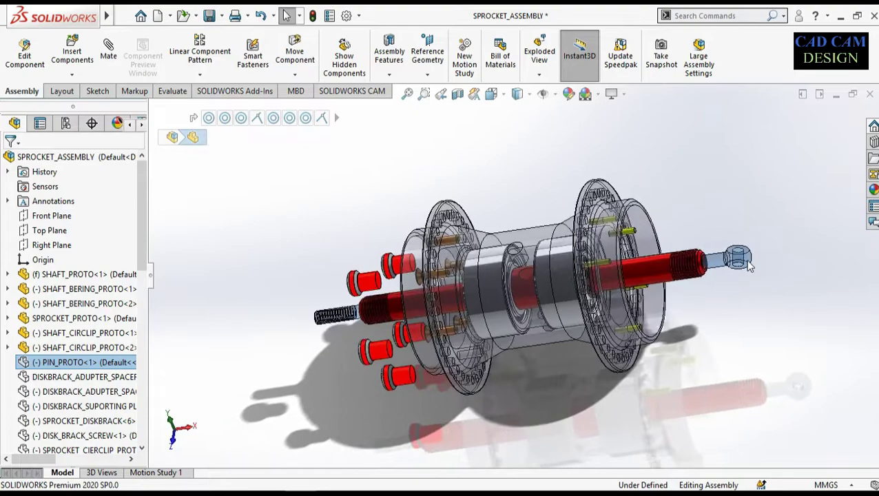
pyautogui.scroll(-5, 749, 263)
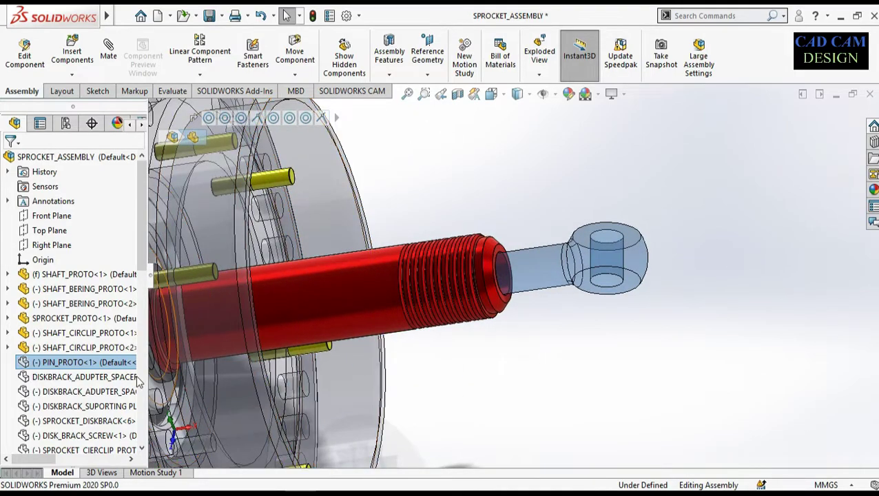
pyautogui.rightClick(86, 365)
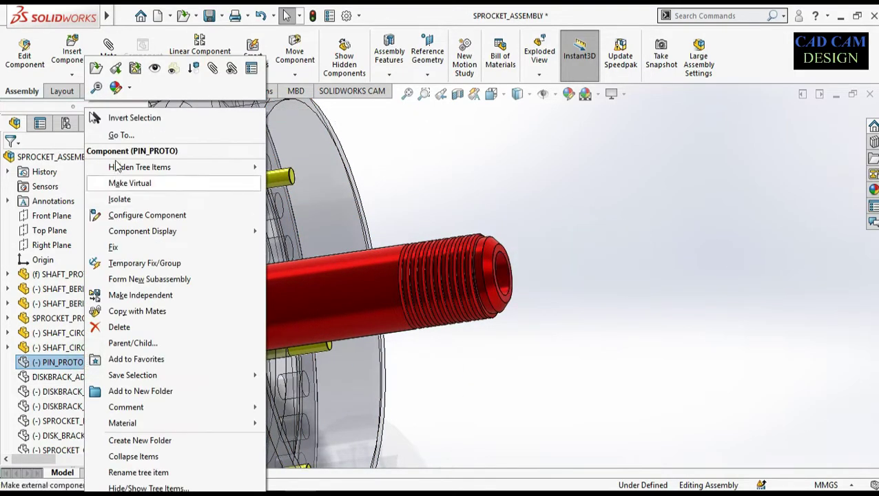
pyautogui.click(155, 71)
pyautogui.scroll(4, 657, 345)
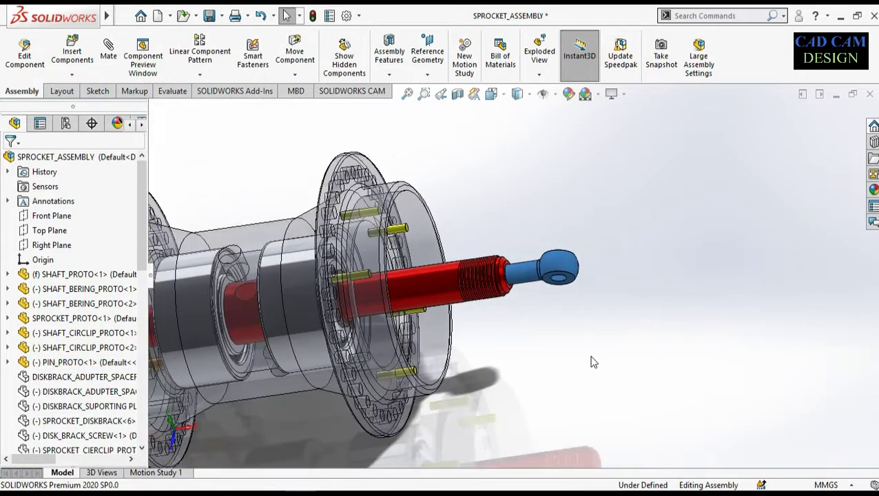
pyautogui.click(591, 357)
pyautogui.moveTo(560, 324); pyautogui.dragTo(596, 293, button='middle')
pyautogui.scroll(4, 597, 293)
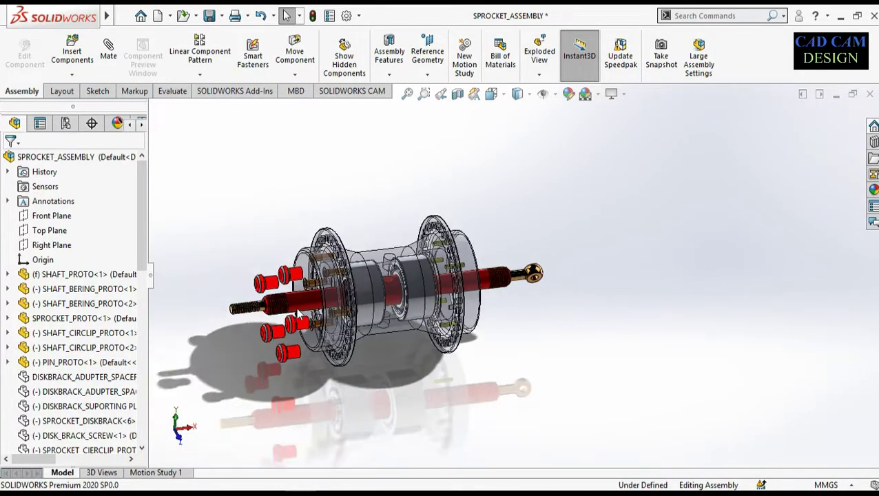
# Step: Show the hidden DISKBRACK_ADUPTER_SPACERSUPORT<2> adapter on the shaft's threaded end and examine its fit against the hub flange
pyautogui.scroll(-4, 279, 307)
pyautogui.click(85, 376)
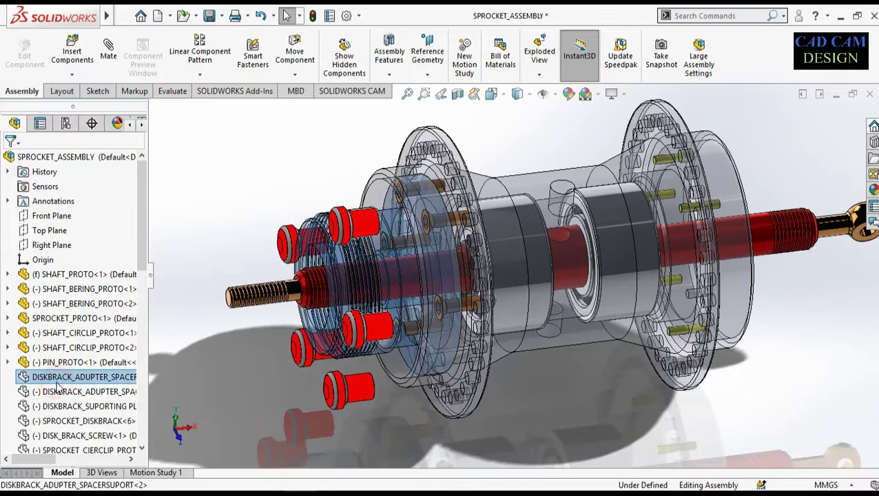
pyautogui.moveTo(417, 266)
pyautogui.mouseDown(button='middle')
pyautogui.moveTo(380, 254)
pyautogui.moveTo(415, 257)
pyautogui.mouseUp(button='middle')
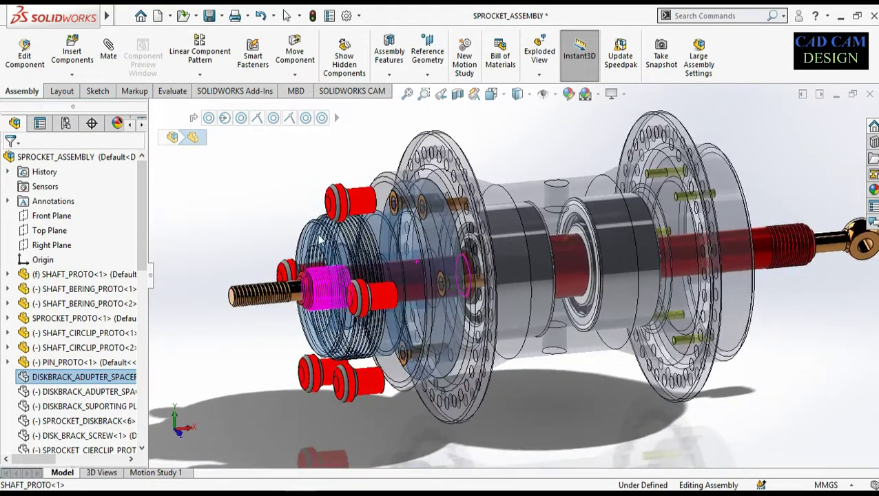
pyautogui.rightClick(70, 379)
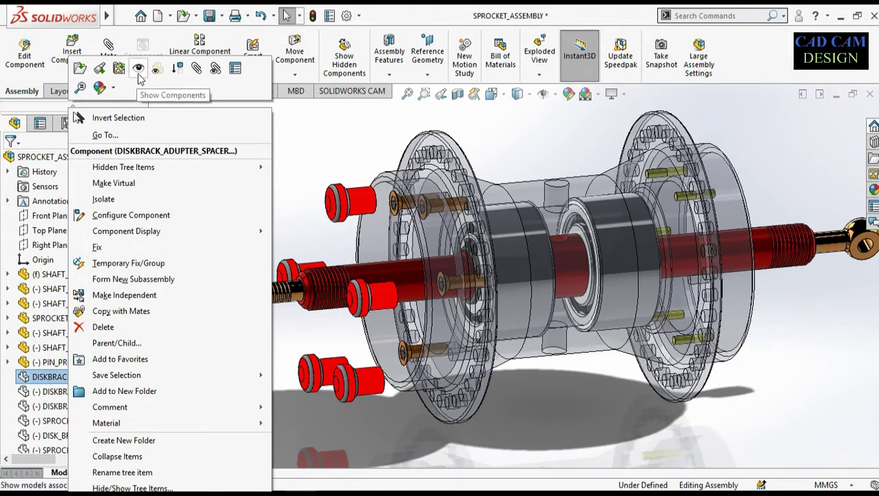
pyautogui.click(137, 70)
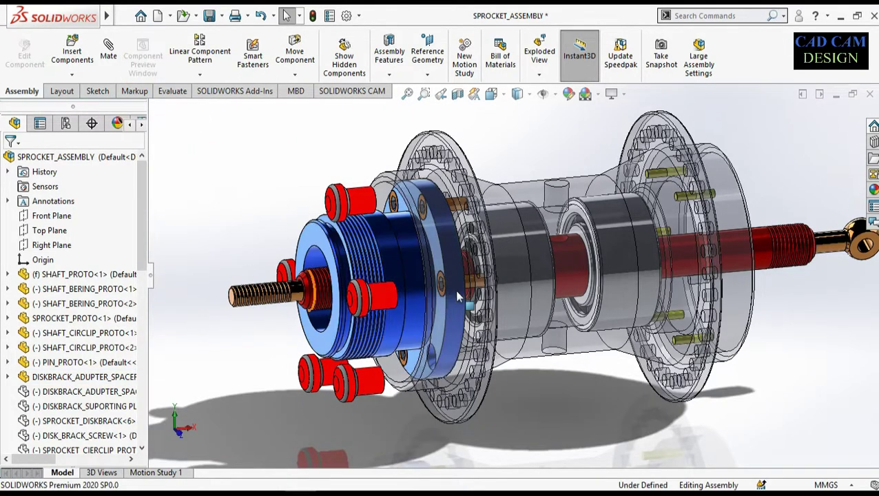
pyautogui.moveTo(350, 241); pyautogui.dragTo(303, 233, button='middle')
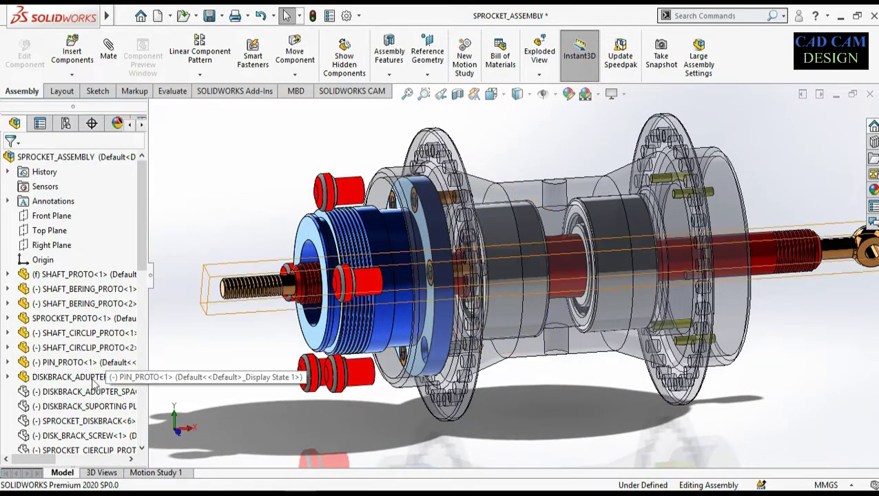
# Step: Show the DISKBRACK_ADUPTER_SPACERSUPORT_spacer 1<1> ring around the disc brake adapter
pyautogui.click(65, 392)
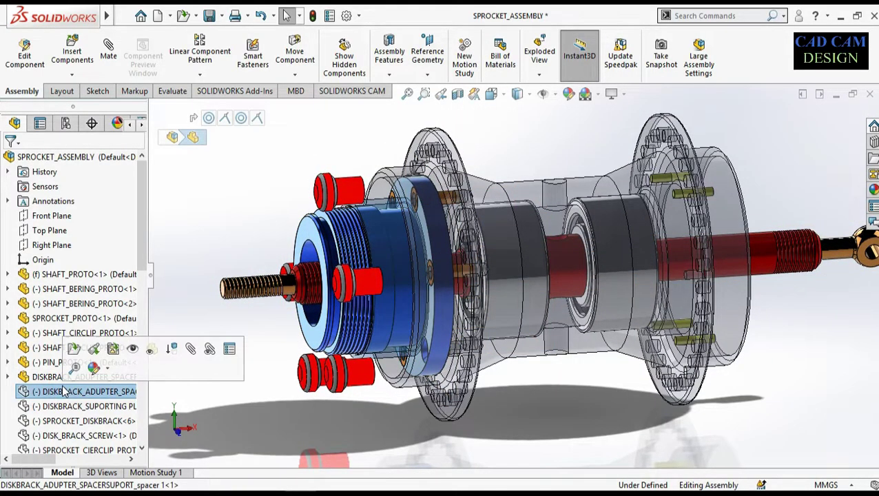
pyautogui.scroll(-6, 381, 219)
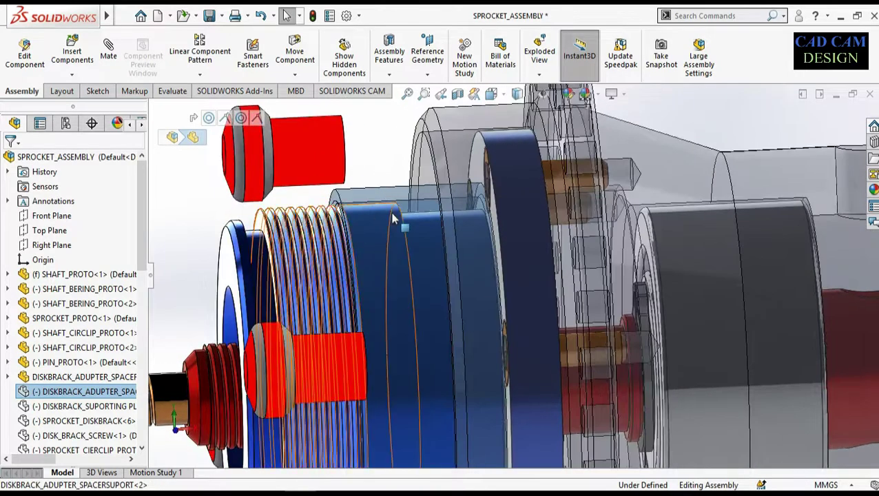
pyautogui.rightClick(60, 393)
pyautogui.click(127, 75)
pyautogui.scroll(3, 386, 303)
pyautogui.click(359, 136)
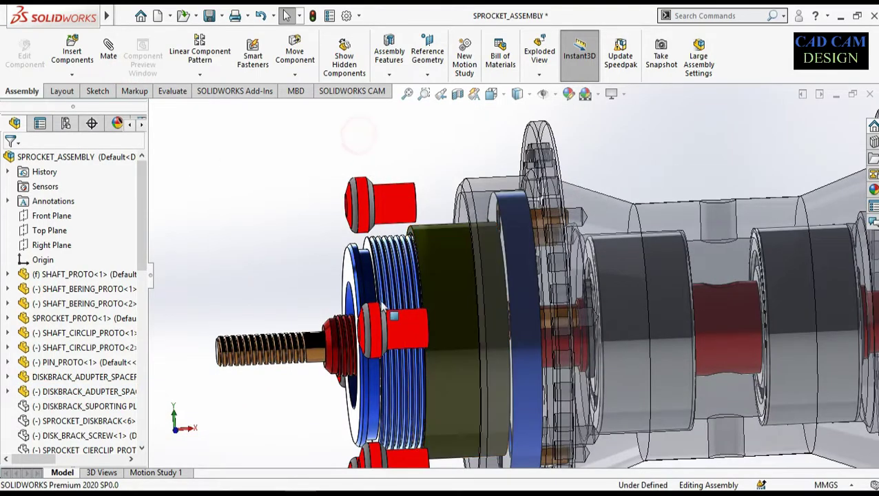
# Step: Show DISKBRACK_SUPORTING PLATE_PROTO<2> behind the red screw heads and examine how it seats on the adapter
pyautogui.click(107, 408)
pyautogui.moveTo(372, 267)
pyautogui.mouseDown(button='middle')
pyautogui.moveTo(426, 252)
pyautogui.moveTo(362, 258)
pyautogui.mouseUp(button='middle')
pyautogui.scroll(3, 375, 266)
pyautogui.moveTo(427, 319); pyautogui.dragTo(474, 311, button='middle')
pyautogui.scroll(-3, 541, 341)
pyautogui.moveTo(528, 333)
pyautogui.mouseDown(button='middle')
pyautogui.moveTo(549, 324)
pyautogui.moveTo(534, 327)
pyautogui.mouseUp(button='middle')
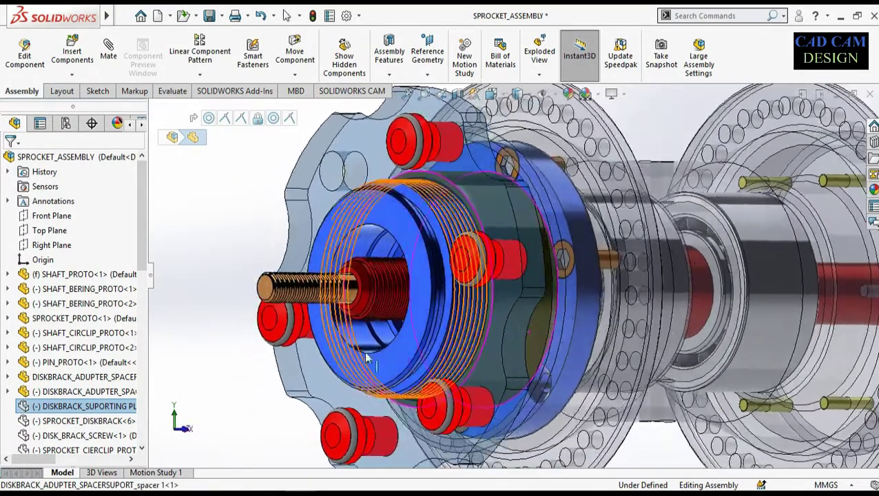
pyautogui.rightClick(86, 407)
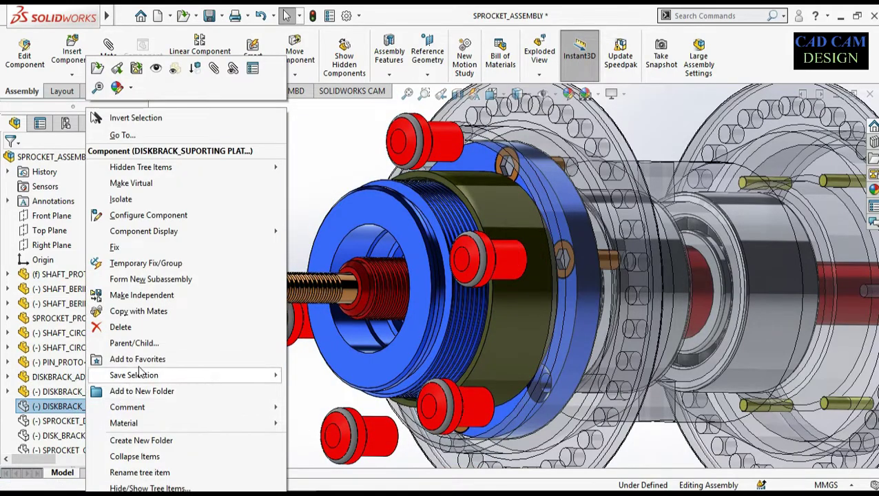
pyautogui.click(157, 72)
pyautogui.scroll(2, 433, 320)
pyautogui.moveTo(433, 320); pyautogui.dragTo(295, 252, button='middle')
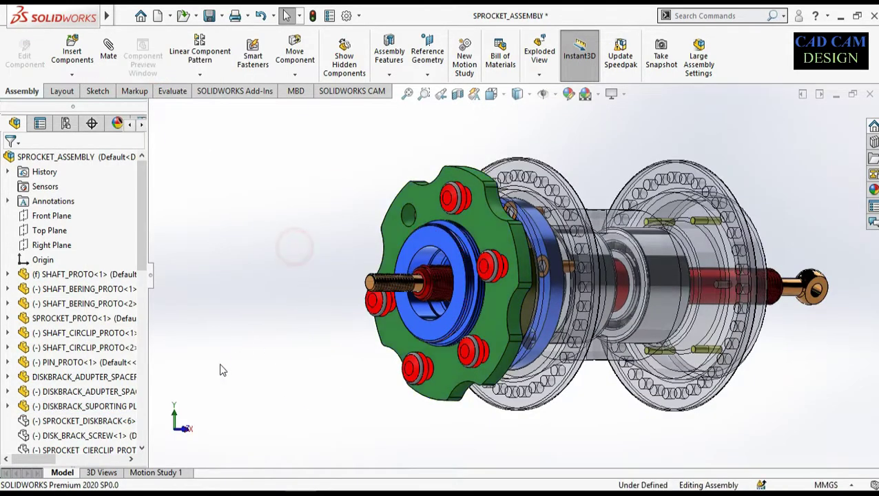
# Step: Make the DISKBRACK_SUPORTING PLATE_PROTO<2> plate transparent and examine the parts behind it
pyautogui.click(62, 407)
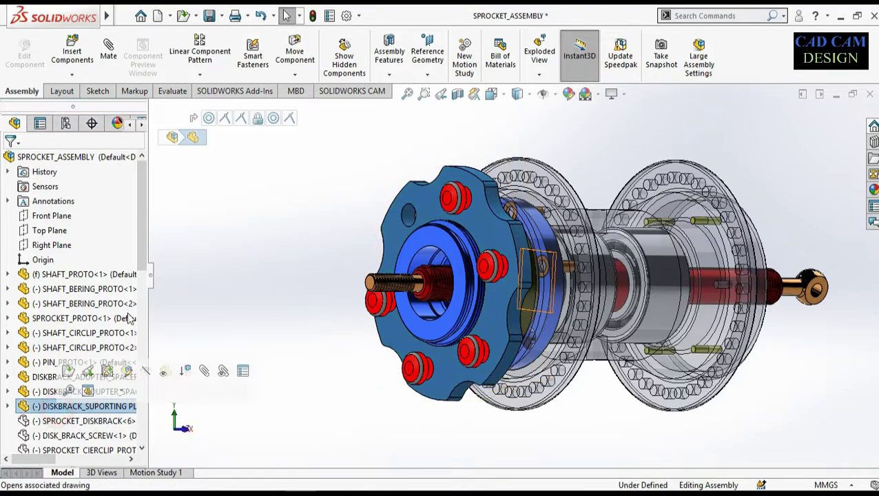
pyautogui.click(61, 408)
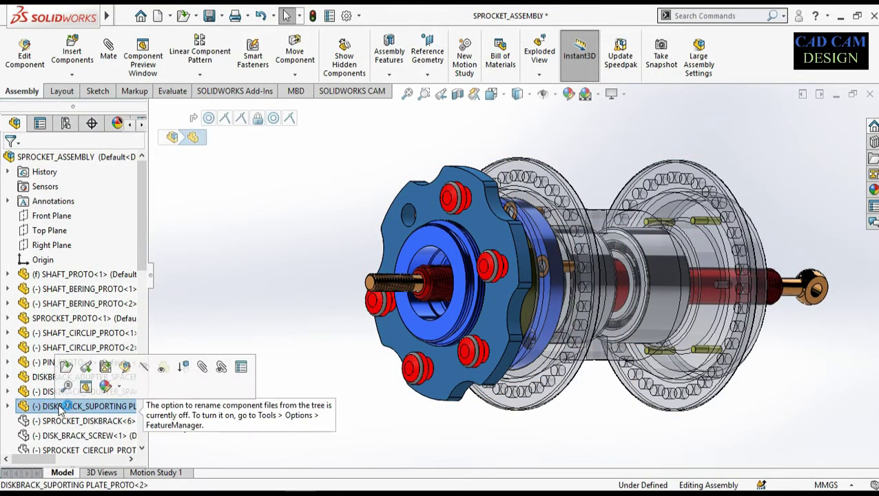
pyautogui.click(160, 368)
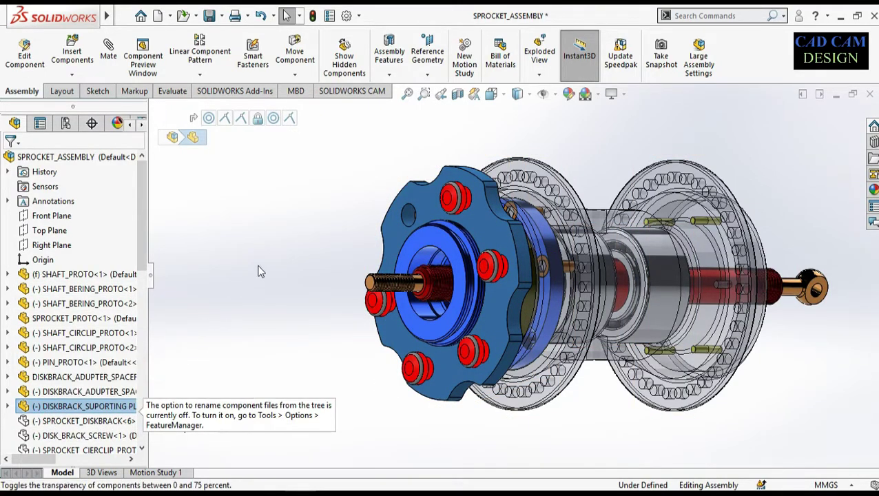
pyautogui.moveTo(299, 358); pyautogui.dragTo(287, 376, button='middle')
# Step: Show the SPROCKET_DISKBRACK<6> brake disc in front of the supporting plate and examine it on the hub
pyautogui.click(71, 421)
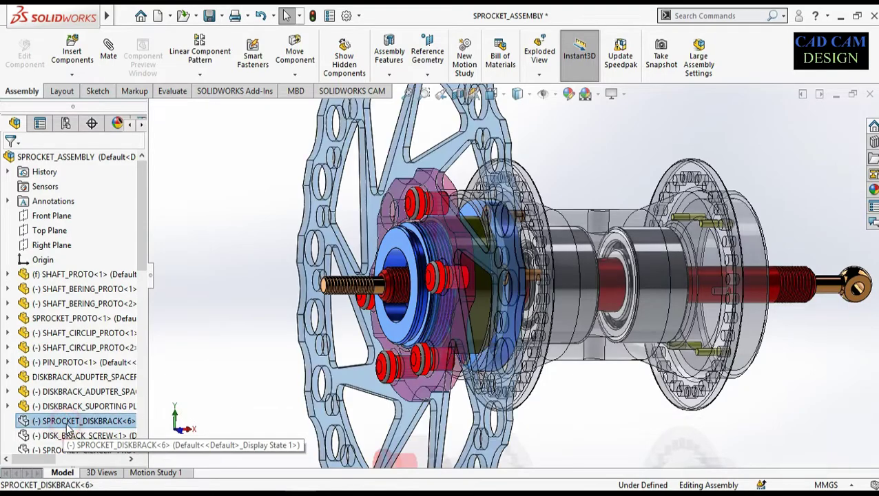
pyautogui.scroll(4, 347, 344)
pyautogui.moveTo(672, 386)
pyautogui.mouseDown(button='middle')
pyautogui.moveTo(597, 380)
pyautogui.moveTo(641, 375)
pyautogui.moveTo(658, 387)
pyautogui.mouseUp(button='middle')
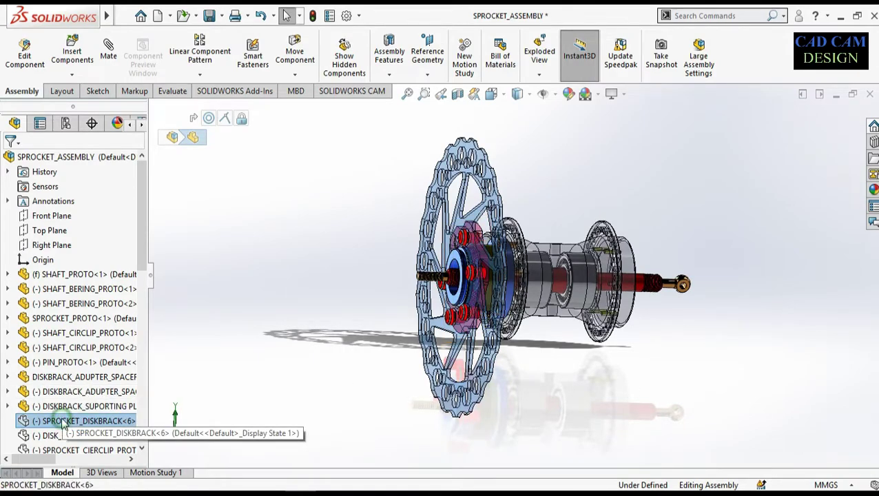
pyautogui.rightClick(63, 422)
pyautogui.click(133, 68)
pyautogui.click(367, 238)
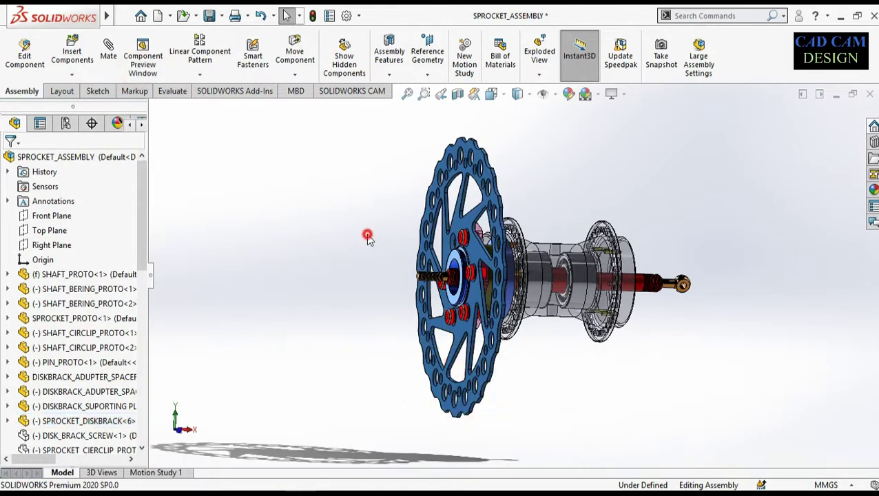
pyautogui.moveTo(466, 299); pyautogui.dragTo(440, 307, button='middle')
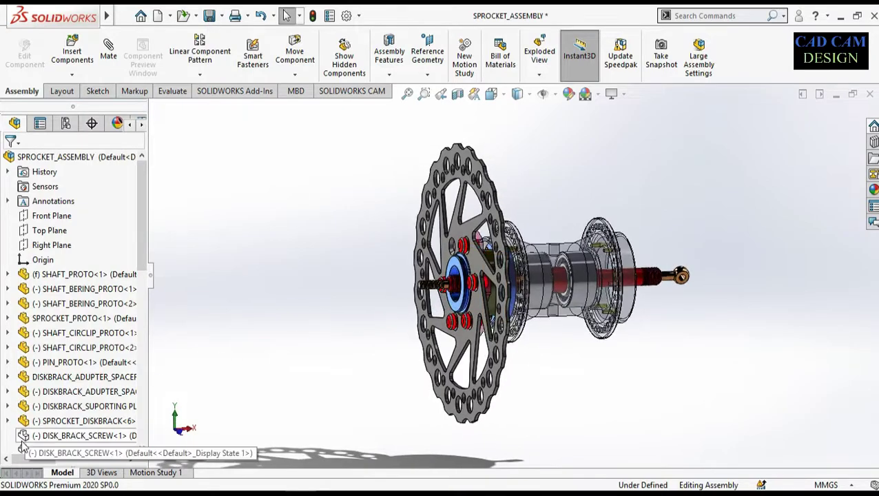
# Step: Show the missing DISK_BRACK_SCREW<1> screw in the brake disc's empty mounting hole
pyautogui.click(40, 437)
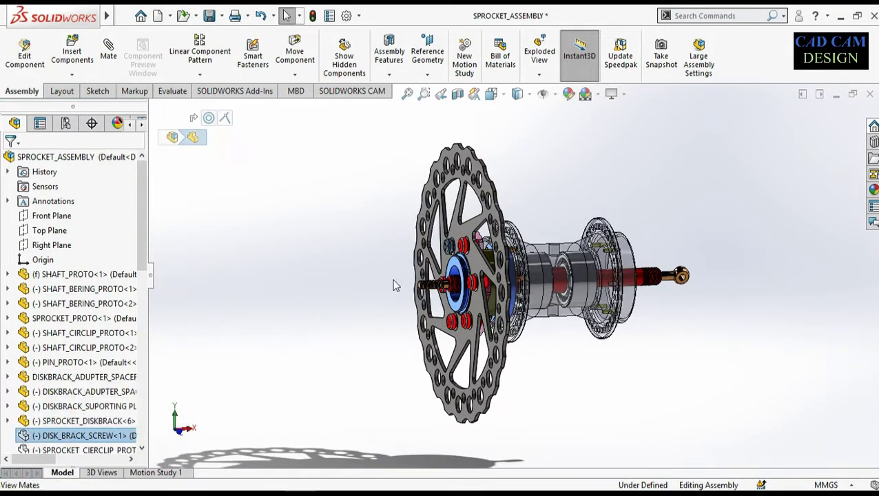
pyautogui.scroll(-2, 460, 251)
pyautogui.scroll(-3, 460, 252)
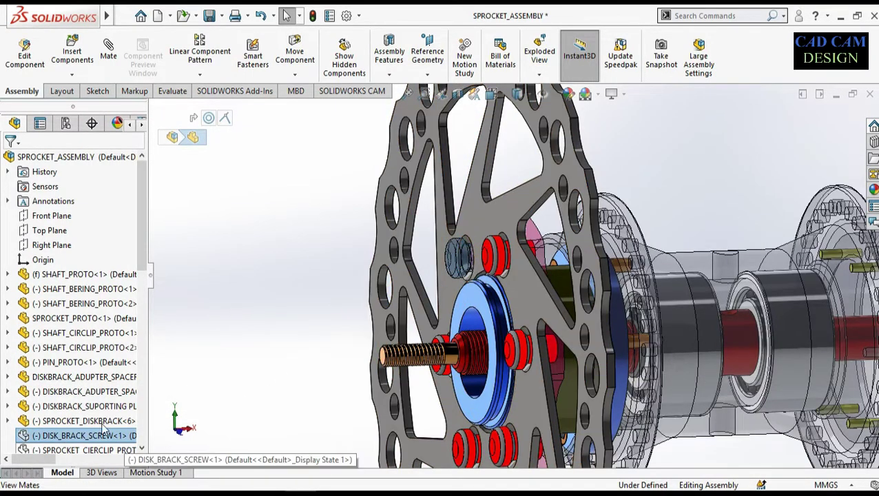
pyautogui.rightClick(69, 435)
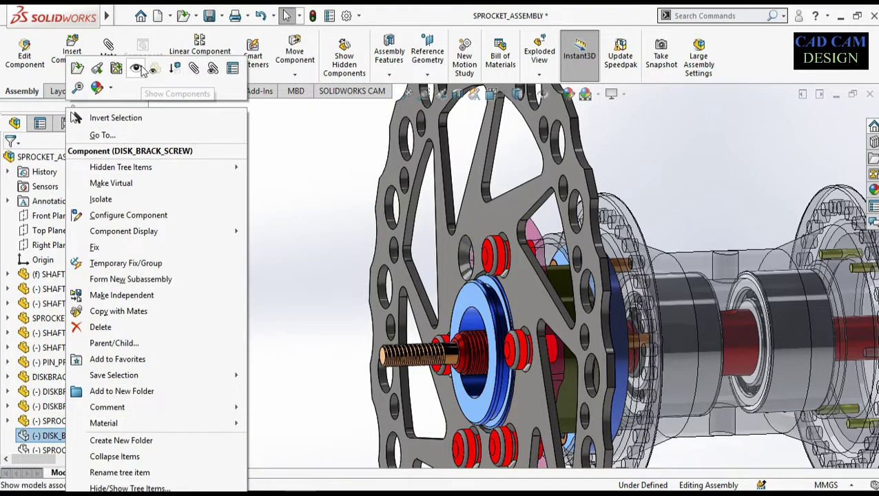
pyautogui.click(136, 69)
pyautogui.scroll(3, 324, 319)
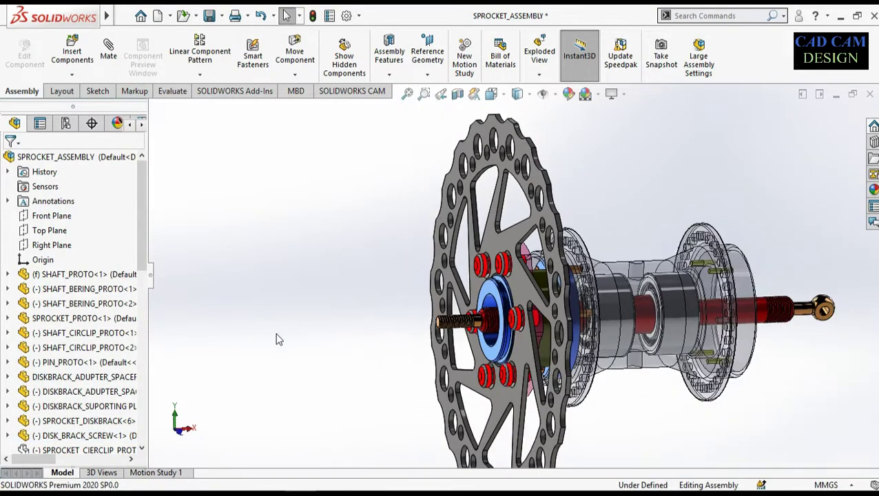
# Step: Show the SPROCKET_CIERCLIP_PROTO<1> circlip around the adapter in front of the brake disc
pyautogui.scroll(-3, 42, 417)
pyautogui.click(58, 319)
pyautogui.scroll(-8, 485, 310)
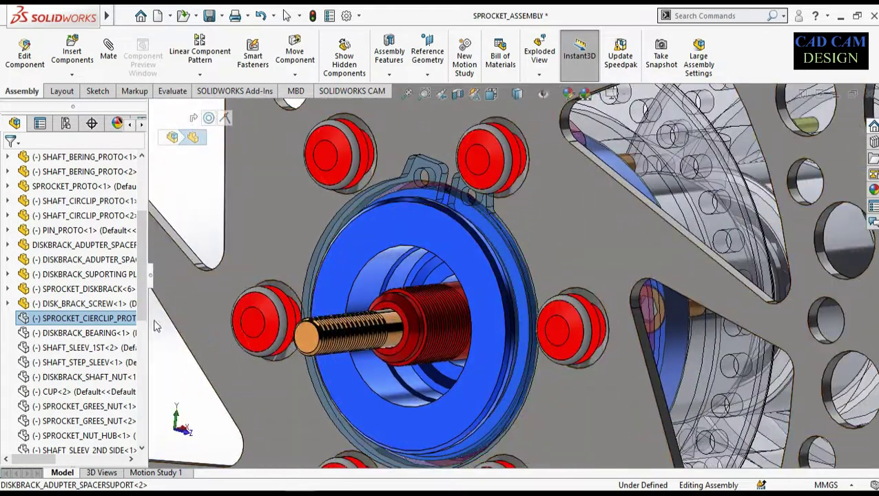
pyautogui.rightClick(90, 318)
pyautogui.click(156, 70)
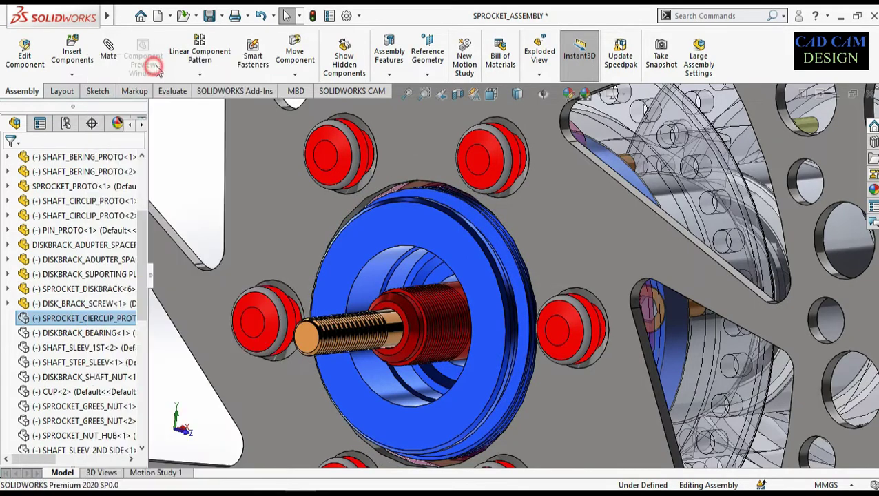
# Step: Widen the component tree to reveal more of the component names, and examine the circlip holding the brake disc
pyautogui.moveTo(147, 227); pyautogui.dragTo(183, 228)
pyautogui.scroll(3, 554, 353)
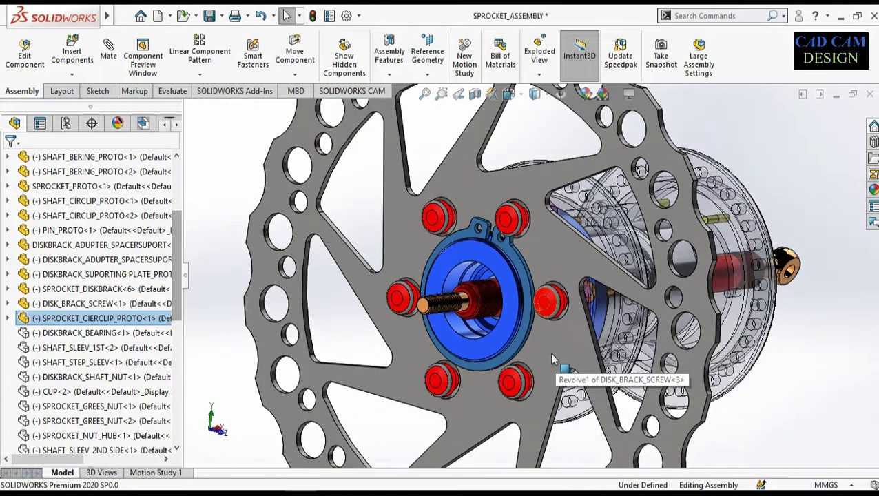
pyautogui.moveTo(184, 281); pyautogui.dragTo(197, 303)
pyautogui.scroll(3, 270, 302)
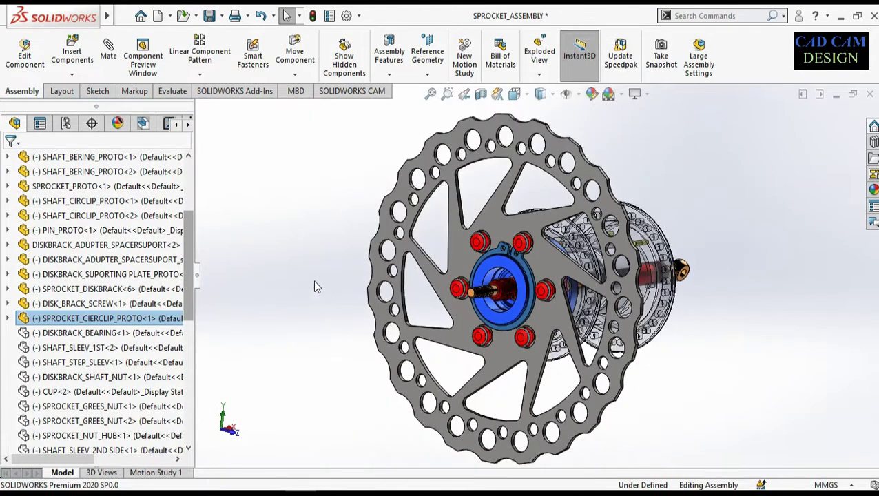
pyautogui.click(300, 258)
pyautogui.scroll(-2, 542, 291)
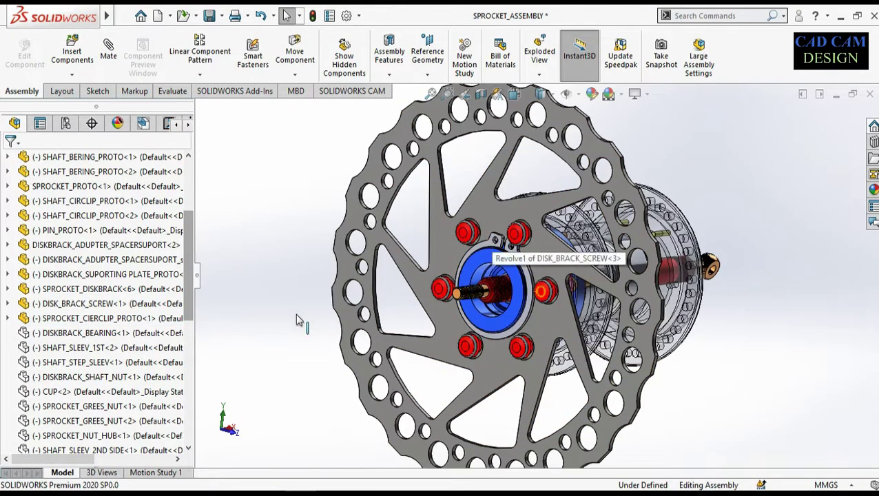
# Step: Select DISKBRACK_BEARING<1> and examine its location inside the adapter from the side and through the front bore
pyautogui.click(118, 334)
pyautogui.moveTo(386, 283); pyautogui.dragTo(519, 264, button='middle')
pyautogui.scroll(-3, 597, 261)
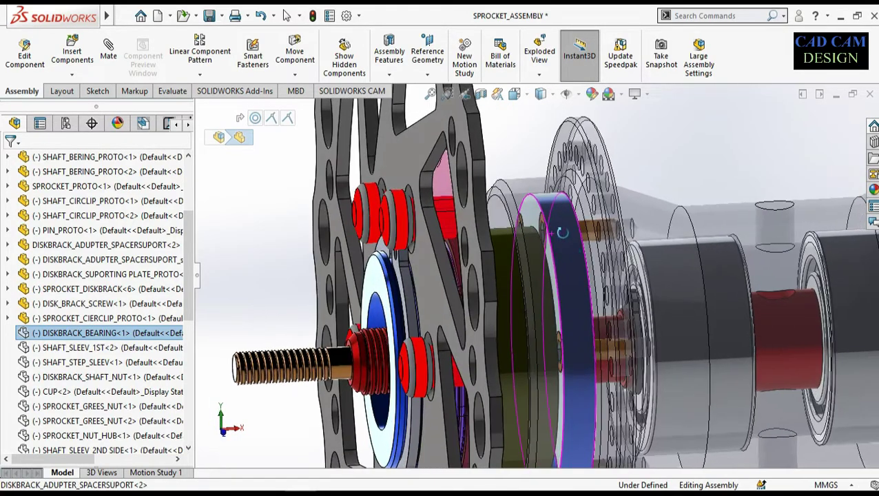
pyautogui.scroll(2, 519, 264)
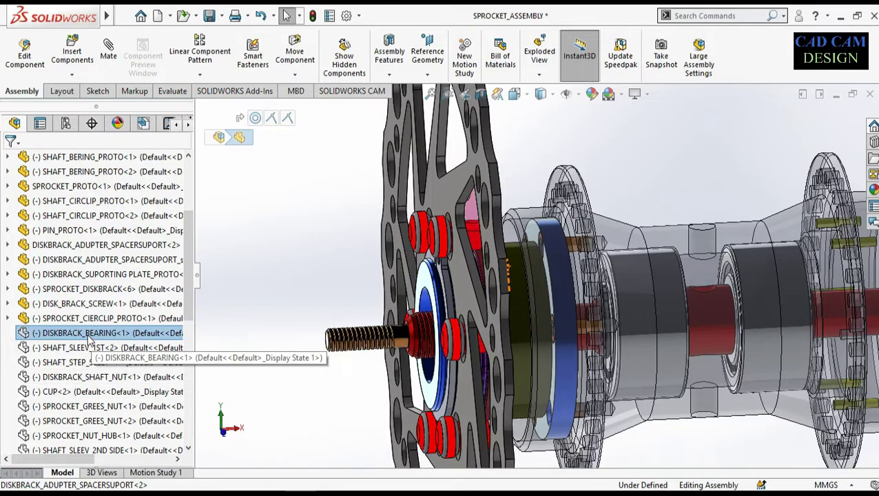
pyautogui.moveTo(463, 329)
pyautogui.mouseDown(button='middle')
pyautogui.moveTo(458, 323)
pyautogui.moveTo(472, 316)
pyautogui.moveTo(461, 317)
pyautogui.mouseUp(button='middle')
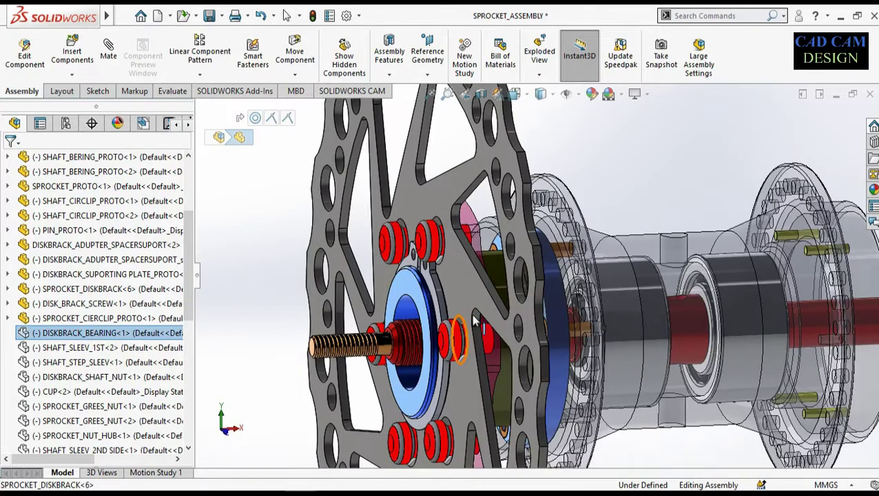
pyautogui.rightClick(92, 334)
pyautogui.click(537, 346)
pyautogui.scroll(3, 539, 346)
pyautogui.moveTo(595, 343)
pyautogui.mouseDown(button='middle')
pyautogui.moveTo(563, 329)
pyautogui.moveTo(600, 327)
pyautogui.mouseUp(button='middle')
pyautogui.scroll(-5, 498, 313)
pyautogui.moveTo(500, 314); pyautogui.dragTo(569, 282, button='middle')
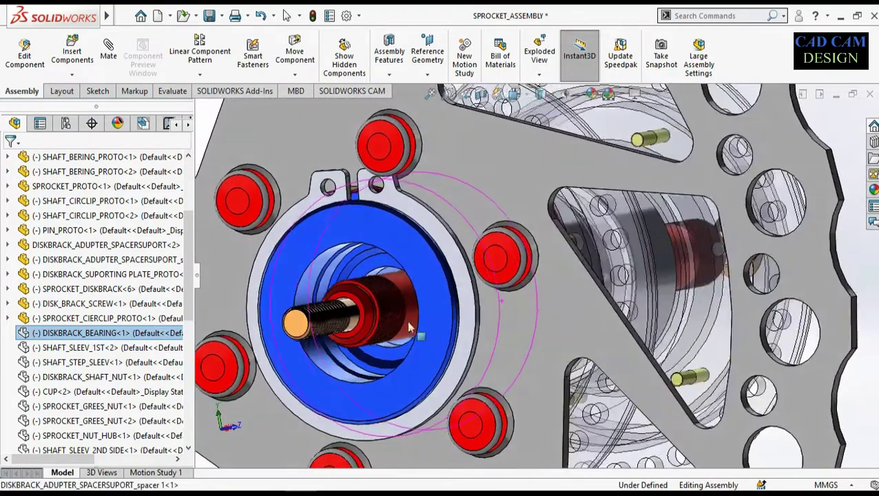
# Step: Show the DISKBRACK_BEARING<1> bearing inside the adapter bore and select it in the model to examine its balls and rings
pyautogui.click(85, 333)
pyautogui.click(156, 294)
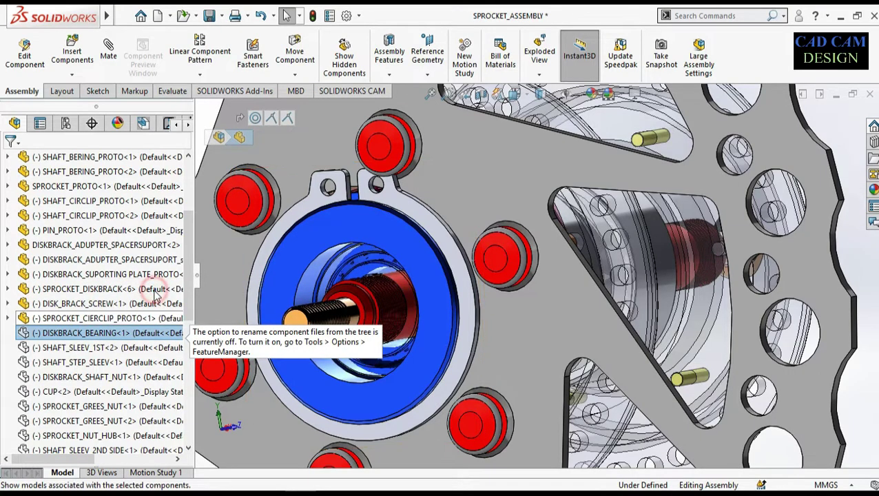
pyautogui.scroll(-4, 372, 294)
pyautogui.moveTo(402, 296); pyautogui.dragTo(415, 290, button='middle')
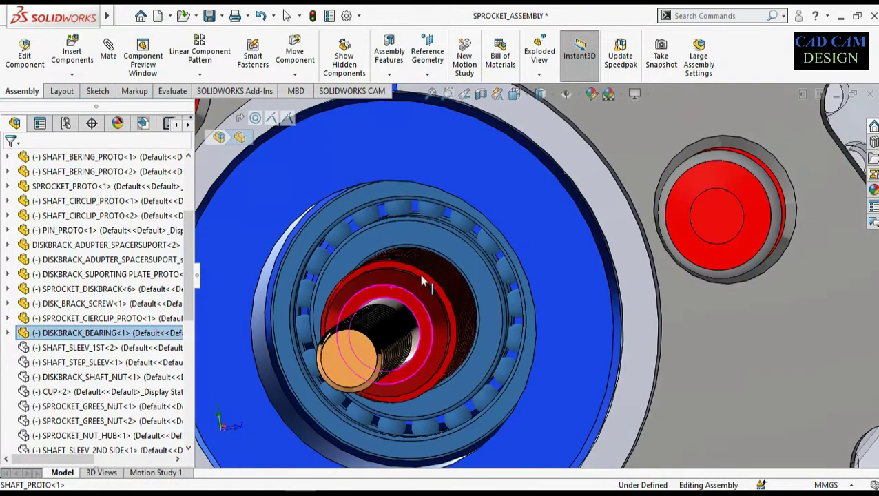
pyautogui.scroll(4, 449, 348)
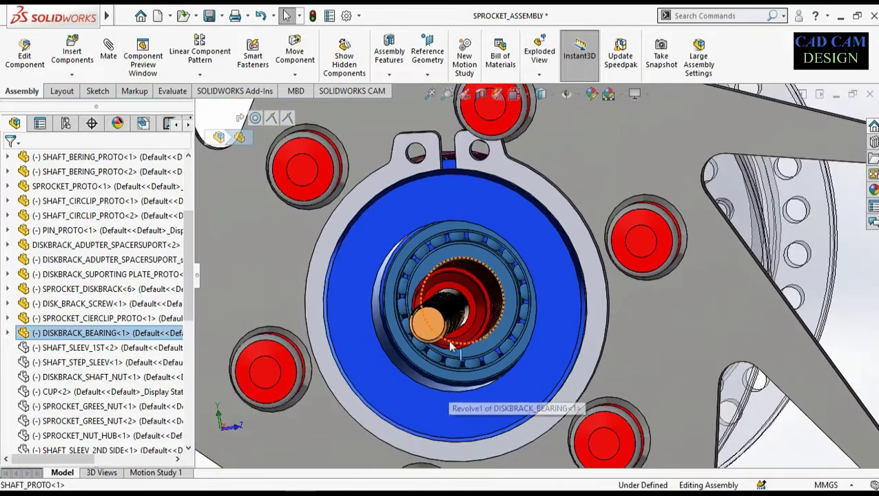
pyautogui.click(449, 257)
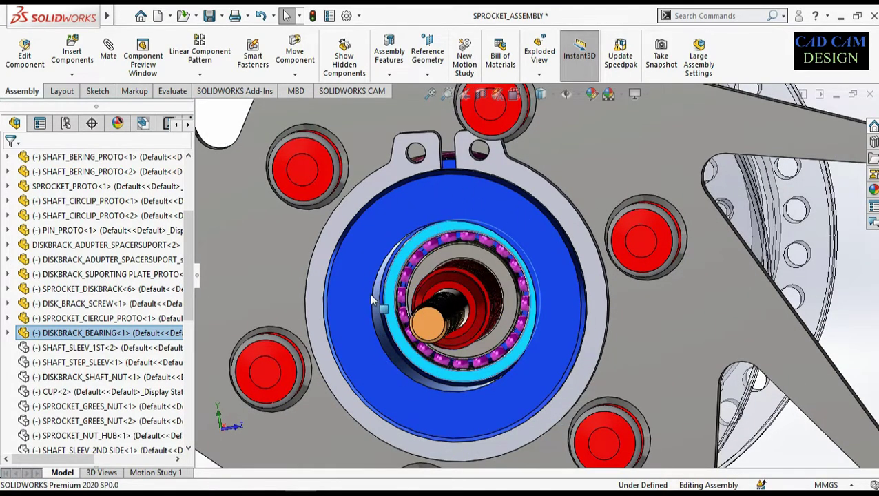
# Step: Examine the bearing in the adapter bore and the screws and circlip around it, from the front and at an angle
pyautogui.scroll(4, 396, 422)
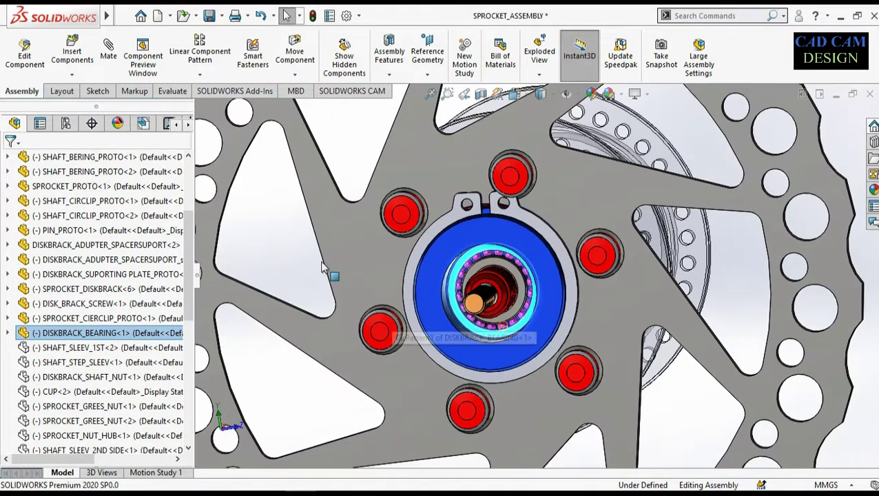
pyautogui.click(289, 228)
pyautogui.moveTo(476, 152); pyautogui.dragTo(599, 328)
pyautogui.scroll(3, 599, 328)
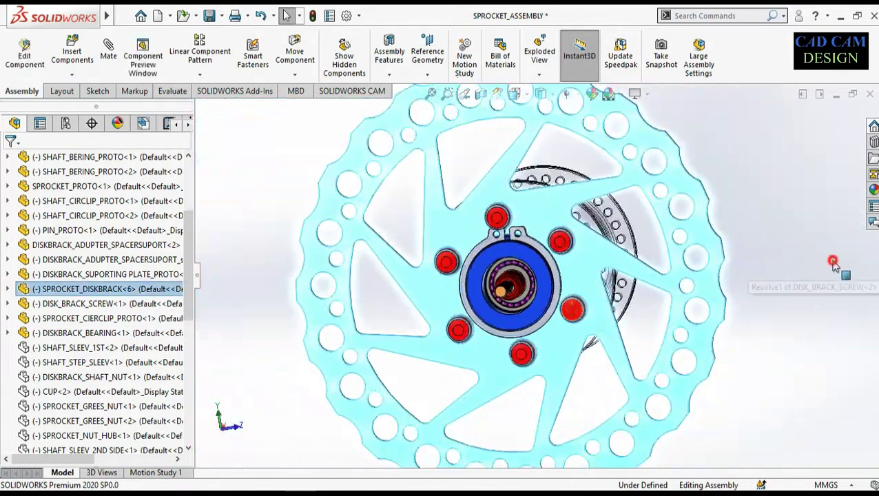
pyautogui.click(832, 260)
pyautogui.moveTo(560, 264); pyautogui.dragTo(528, 259, button='middle')
pyautogui.scroll(-4, 528, 259)
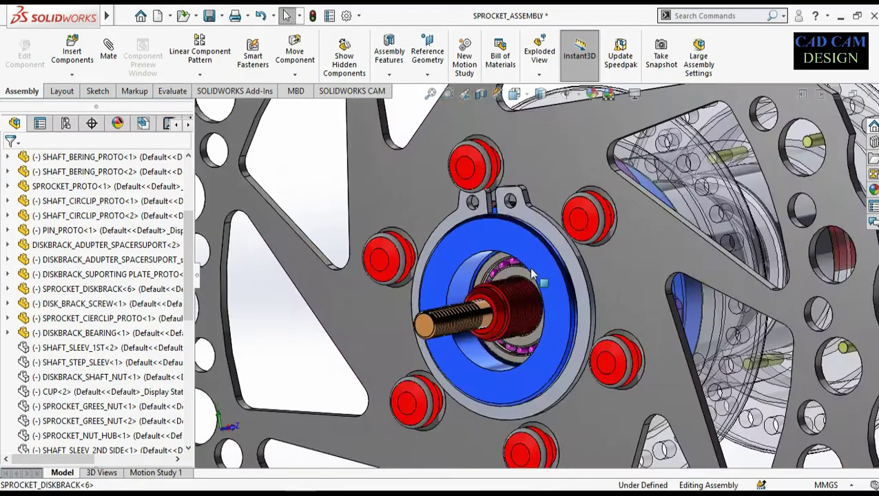
# Step: Locate the SHAFT_SLEEV_1ST<2> sleeve inside the hub, show it, and examine the assembly from the side
pyautogui.click(111, 348)
pyautogui.scroll(4, 322, 338)
pyautogui.moveTo(336, 334); pyautogui.dragTo(493, 415, button='middle')
pyautogui.click(554, 439)
pyautogui.moveTo(554, 440); pyautogui.dragTo(533, 400, button='middle')
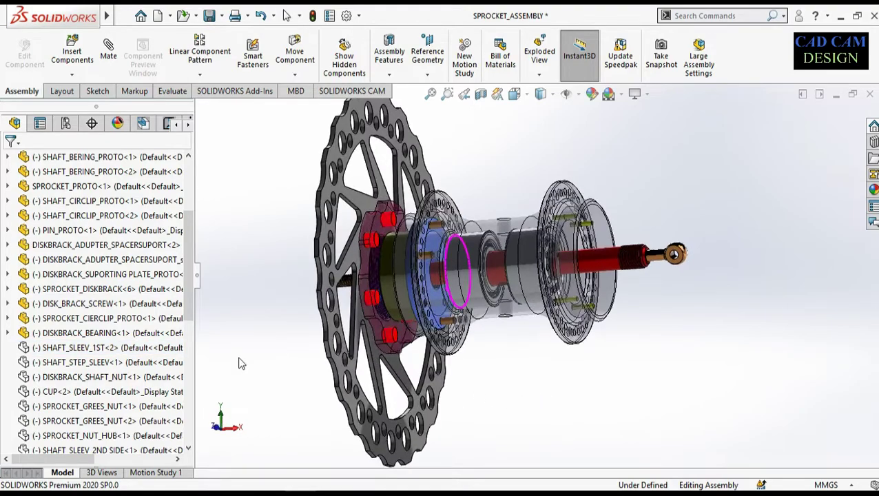
pyautogui.click(40, 349)
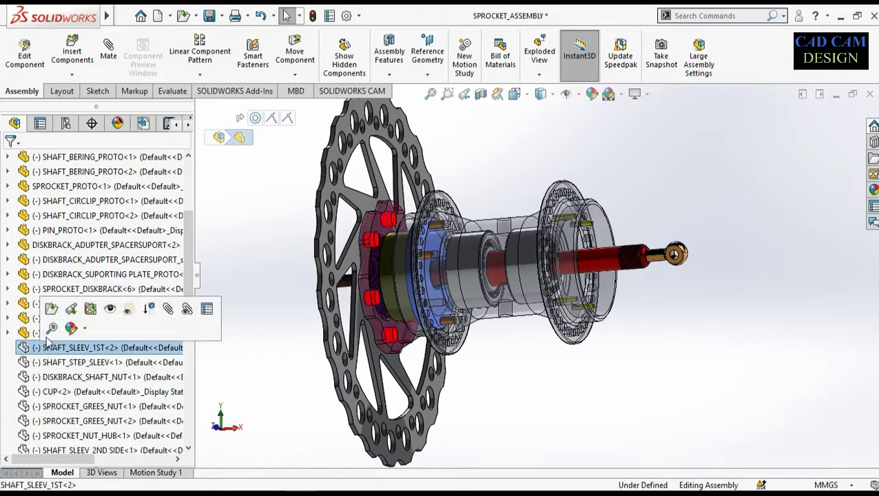
pyautogui.click(109, 310)
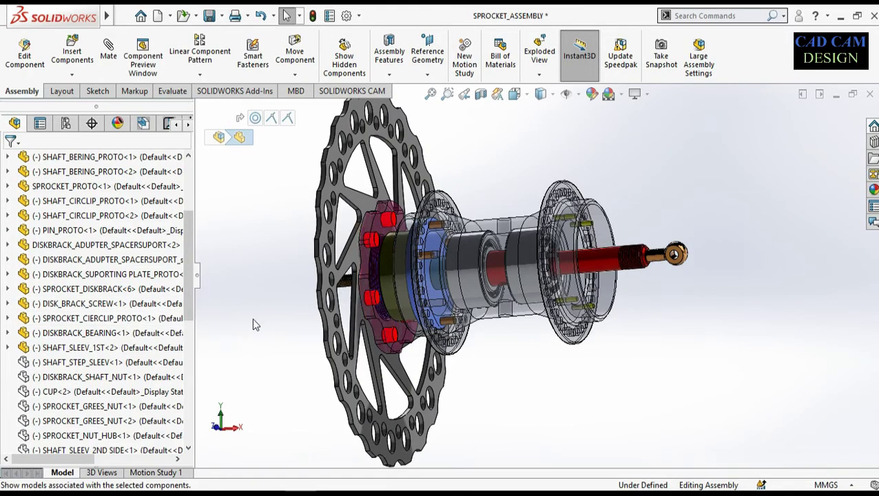
pyautogui.moveTo(283, 313); pyautogui.dragTo(306, 307, button='middle')
pyautogui.scroll(3, 501, 378)
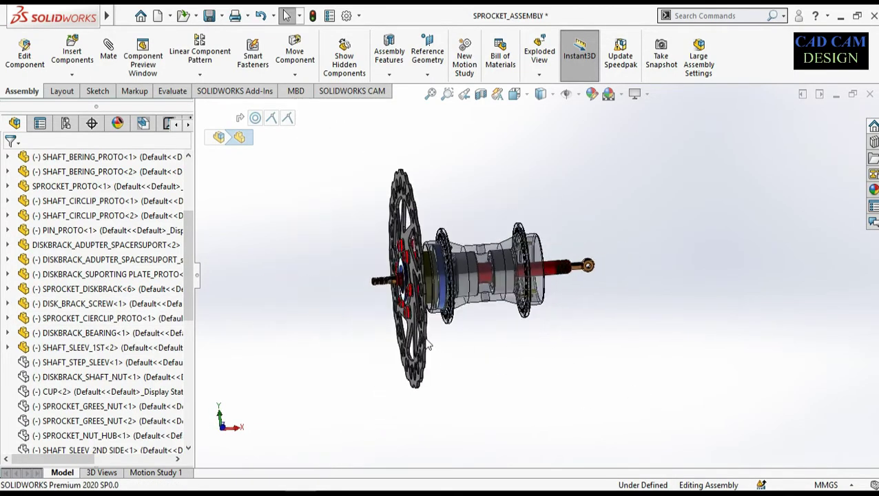
# Step: Show the SHAFT_STEP_SLEEV<1> component on the shaft and examine the hub from the side
pyautogui.scroll(-5, 417, 297)
pyautogui.moveTo(413, 274); pyautogui.dragTo(424, 271, button='middle')
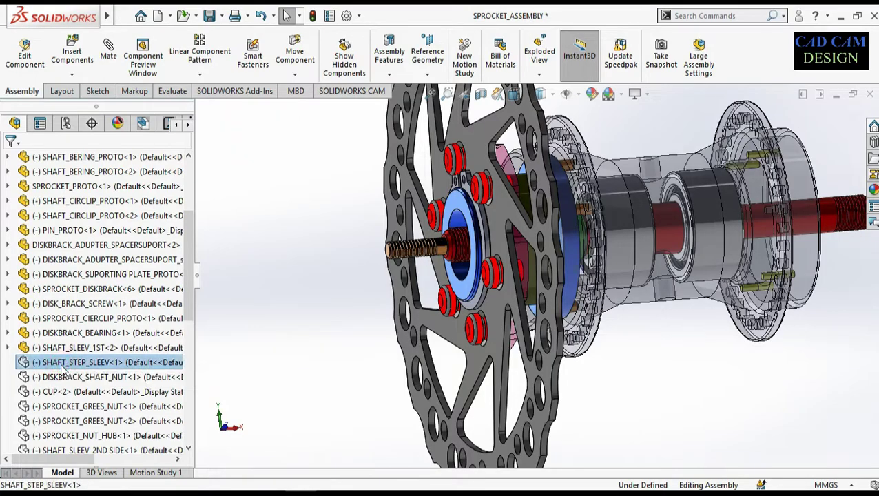
pyautogui.click(61, 365)
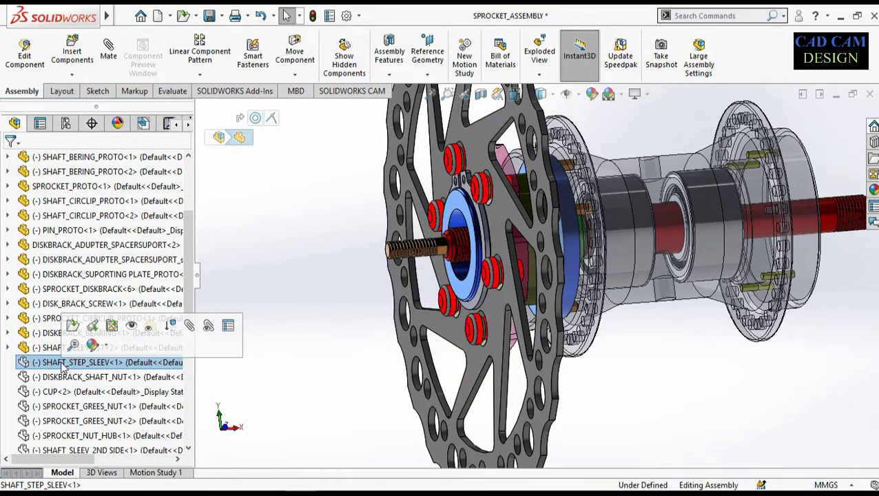
pyautogui.click(129, 326)
pyautogui.moveTo(571, 289)
pyautogui.mouseDown(button='middle')
pyautogui.moveTo(543, 285)
pyautogui.moveTo(558, 285)
pyautogui.mouseUp(button='middle')
pyautogui.scroll(3, 558, 285)
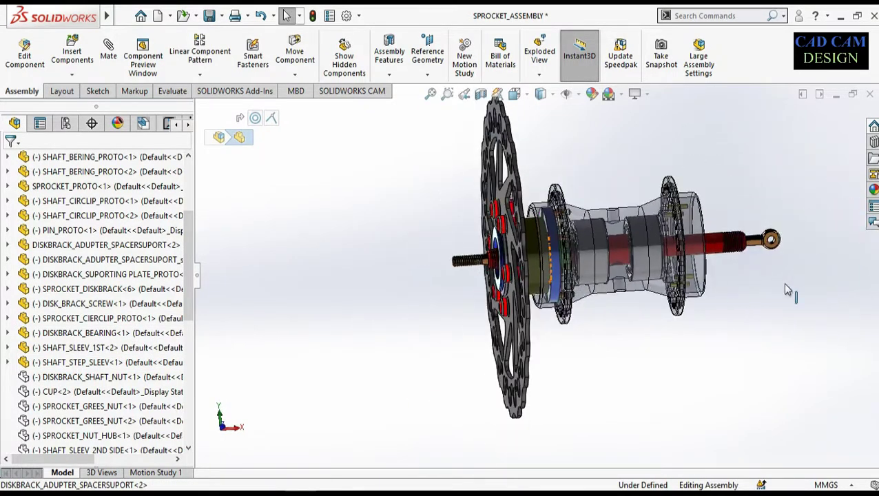
pyautogui.moveTo(785, 284); pyautogui.dragTo(773, 282, button='middle')
pyautogui.scroll(-1, 760, 277)
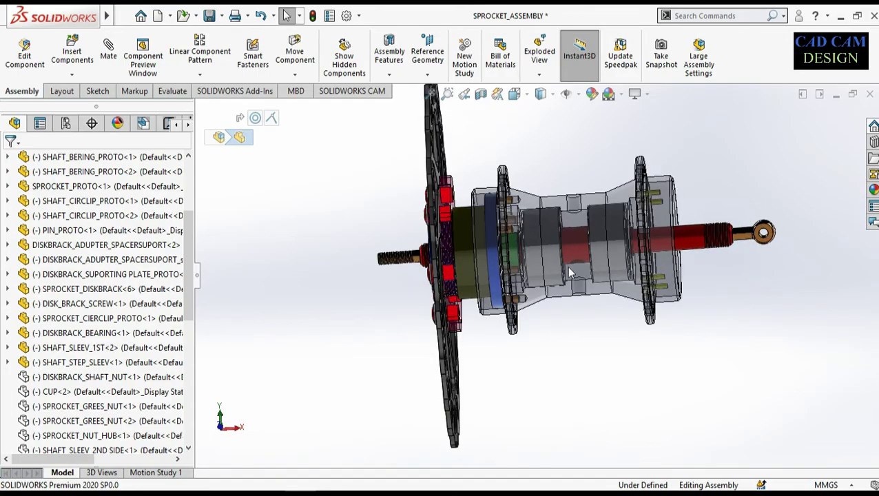
# Step: Locate DISKBRACK_SHAFT_NUT<1> in the adapter bore at the brake disc end and show it
pyautogui.click(71, 378)
pyautogui.moveTo(323, 304); pyautogui.dragTo(414, 246, button='middle')
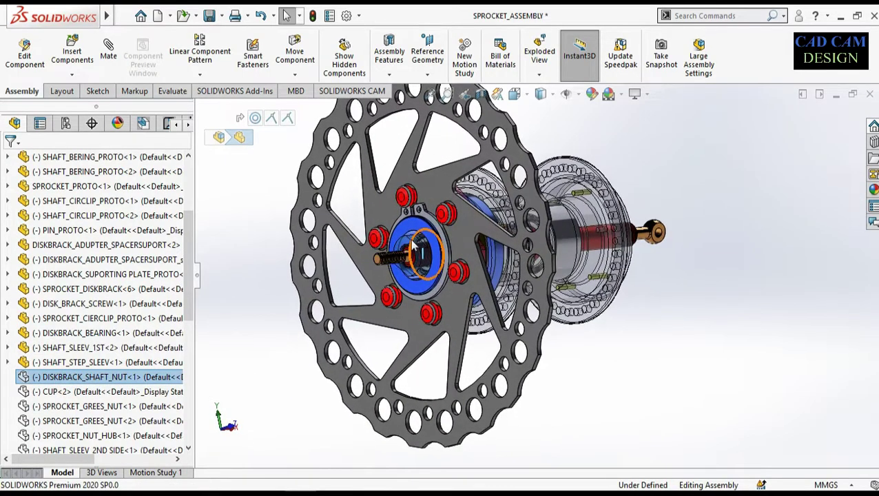
pyautogui.scroll(-4, 413, 246)
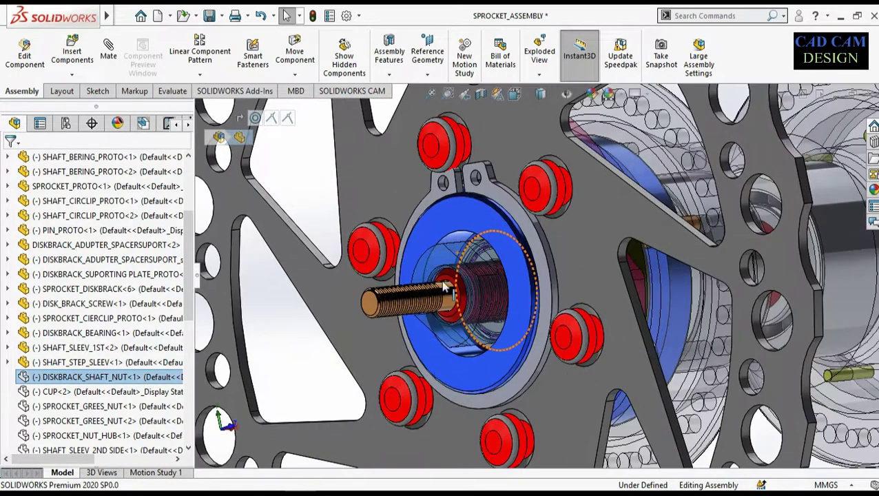
pyautogui.rightClick(52, 381)
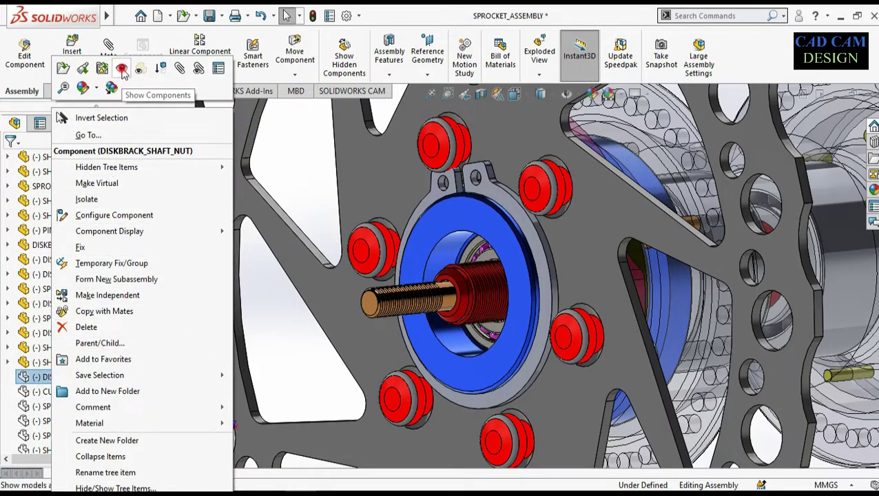
pyautogui.click(122, 70)
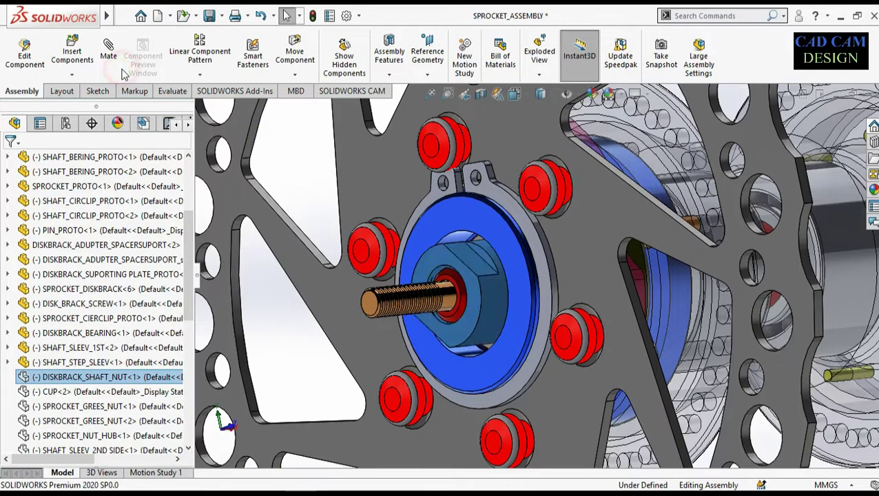
# Step: Show the CUP<2> component over the threaded shaft end at the brake disc and examine the assembly
pyautogui.click(43, 392)
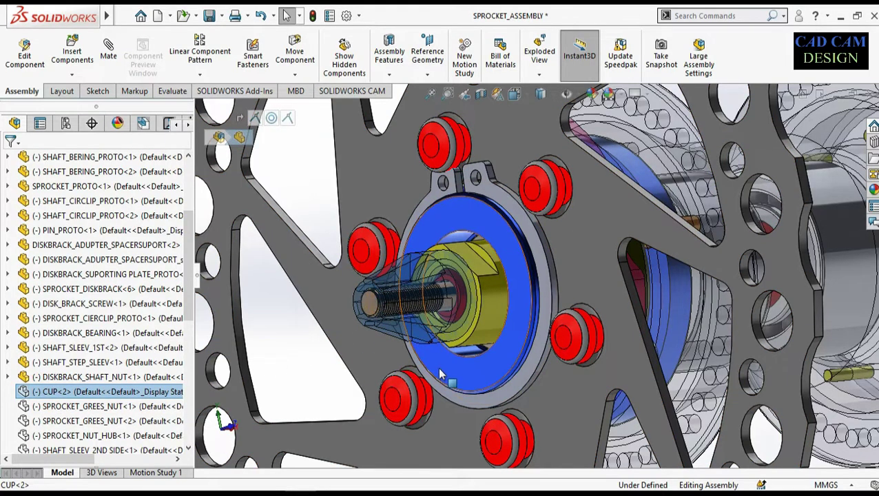
pyautogui.moveTo(440, 371); pyautogui.dragTo(386, 373, button='middle')
pyautogui.rightClick(82, 393)
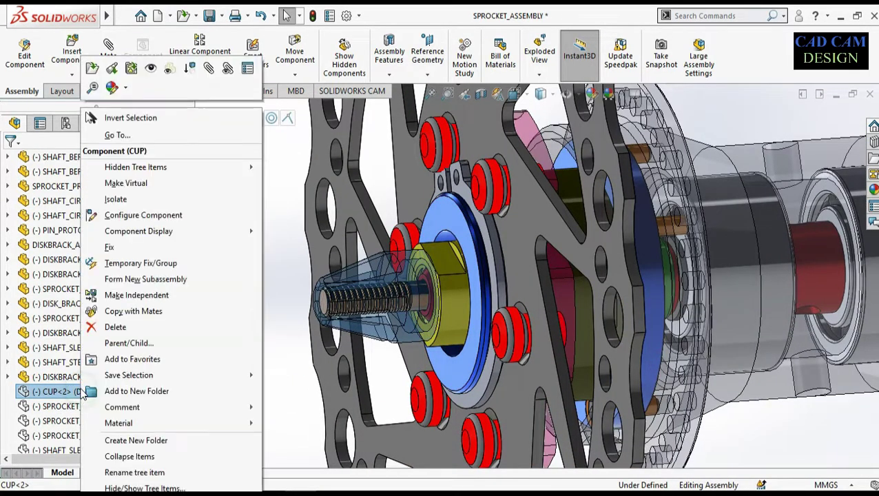
pyautogui.click(152, 72)
pyautogui.scroll(3, 319, 357)
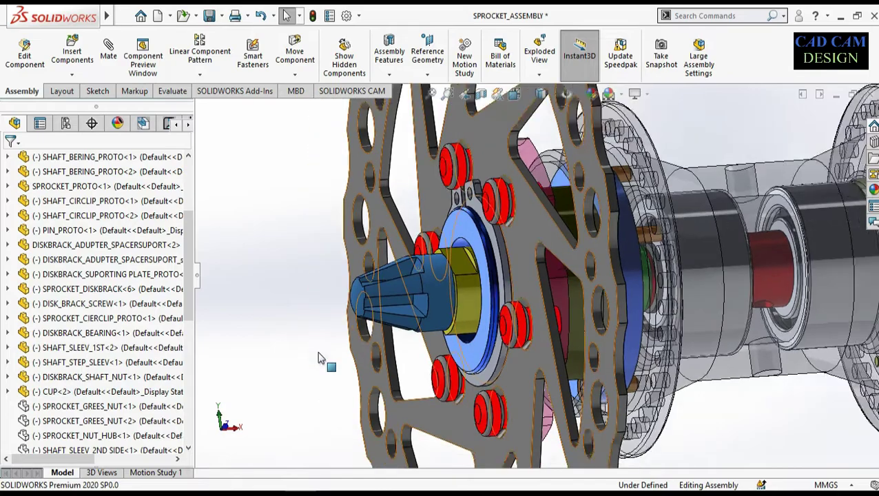
pyautogui.click(291, 316)
pyautogui.scroll(2, 422, 361)
pyautogui.moveTo(538, 361)
pyautogui.mouseDown(button='middle')
pyautogui.moveTo(499, 357)
pyautogui.moveTo(527, 350)
pyautogui.mouseUp(button='middle')
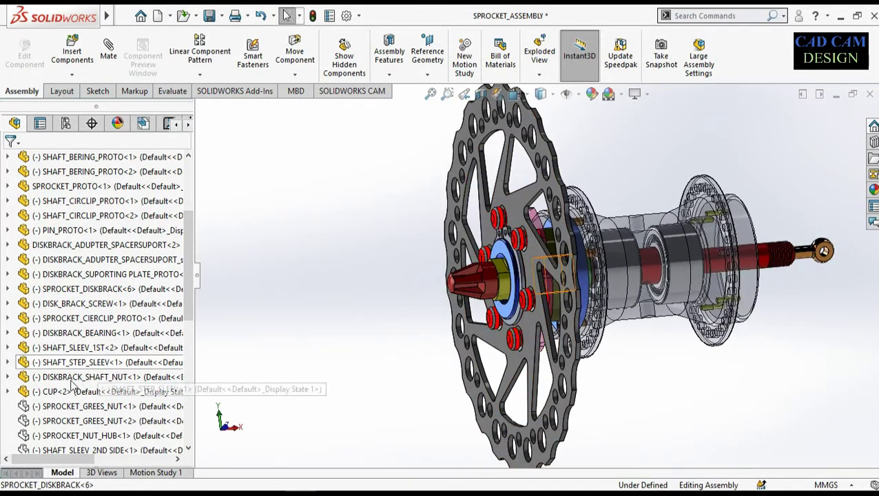
# Step: Show the SPROCKET_GREES_NUT<1> component in the upper hole of the transparent hub body
pyautogui.click(55, 407)
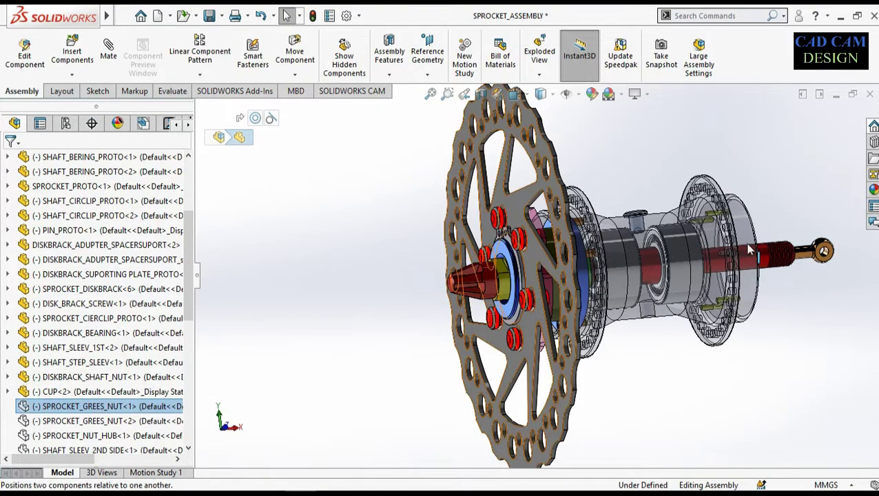
pyautogui.moveTo(735, 268); pyautogui.dragTo(723, 304, button='middle')
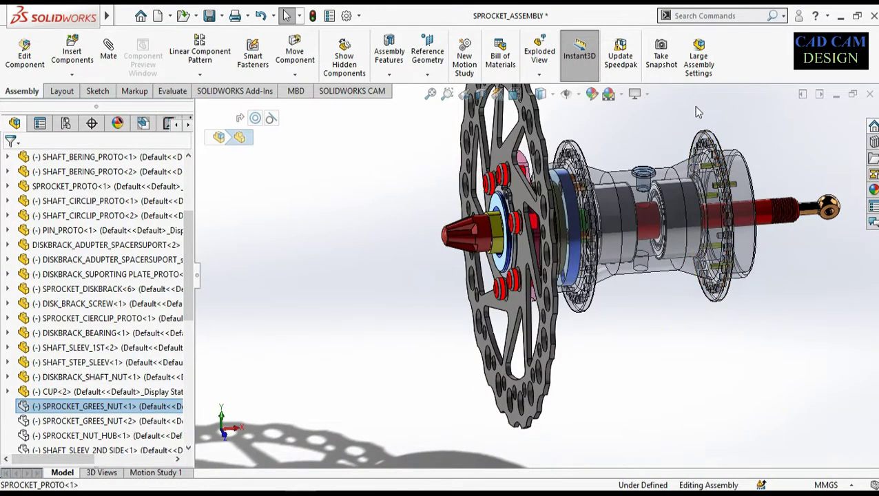
pyautogui.scroll(-5, 699, 113)
pyautogui.rightClick(88, 406)
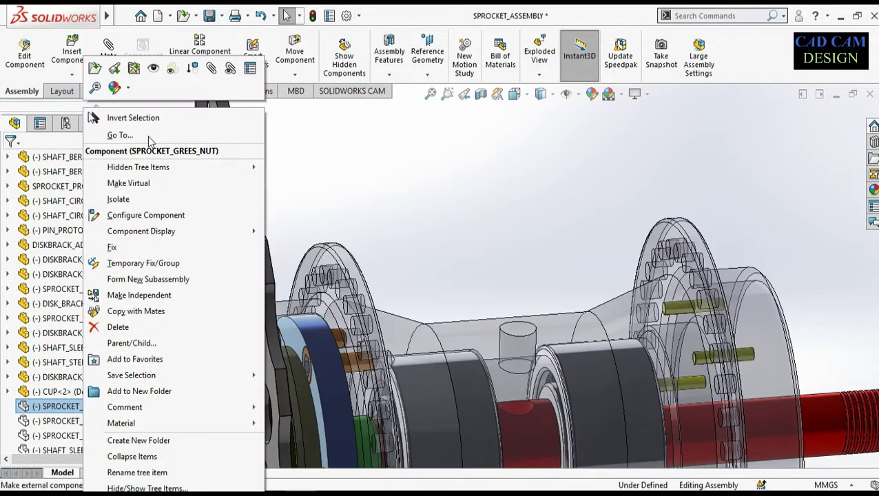
pyautogui.click(151, 74)
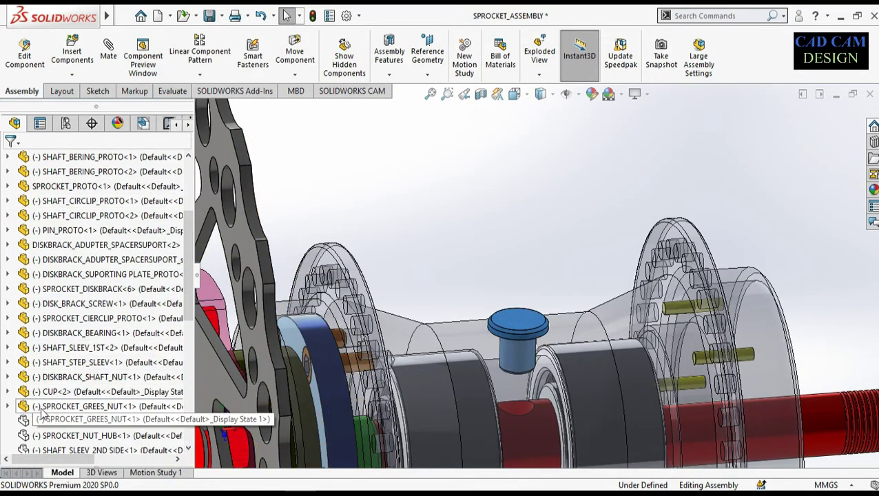
# Step: Locate SPROCKET_GREES_NUT<2> in the lower hole of the hub body and show it
pyautogui.click(54, 424)
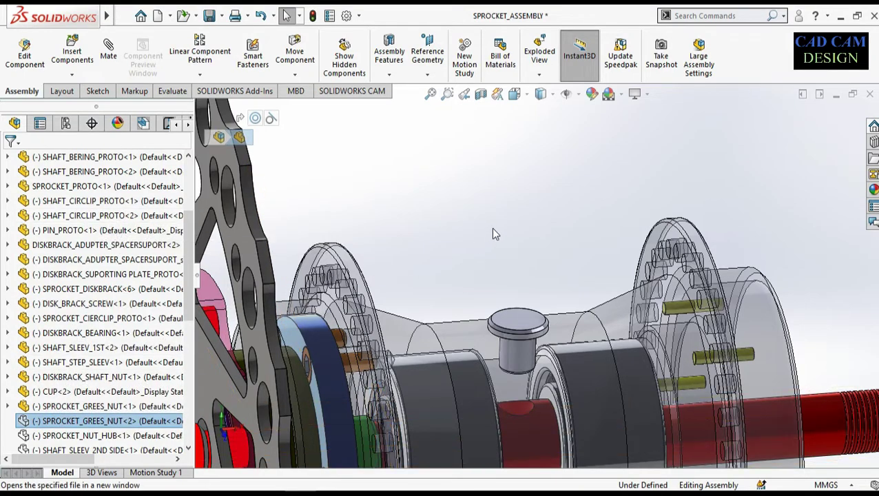
pyautogui.press('f')
pyautogui.moveTo(524, 388); pyautogui.dragTo(533, 445, button='middle')
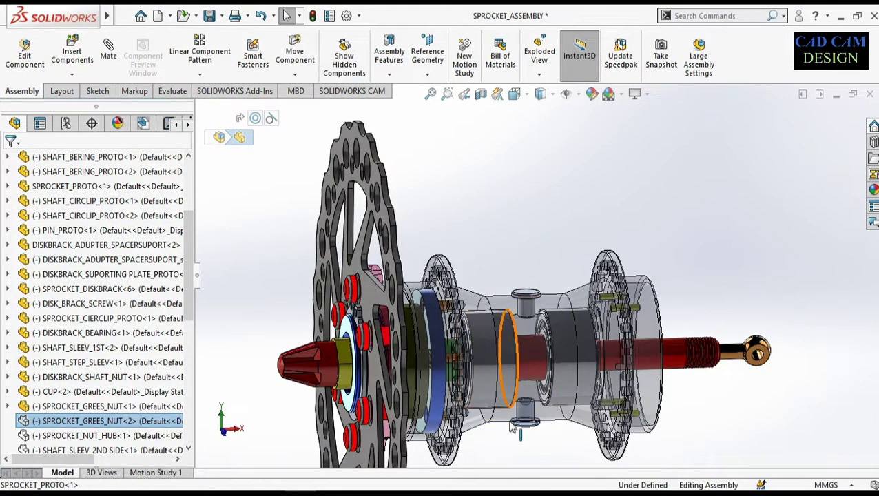
pyautogui.click(535, 442)
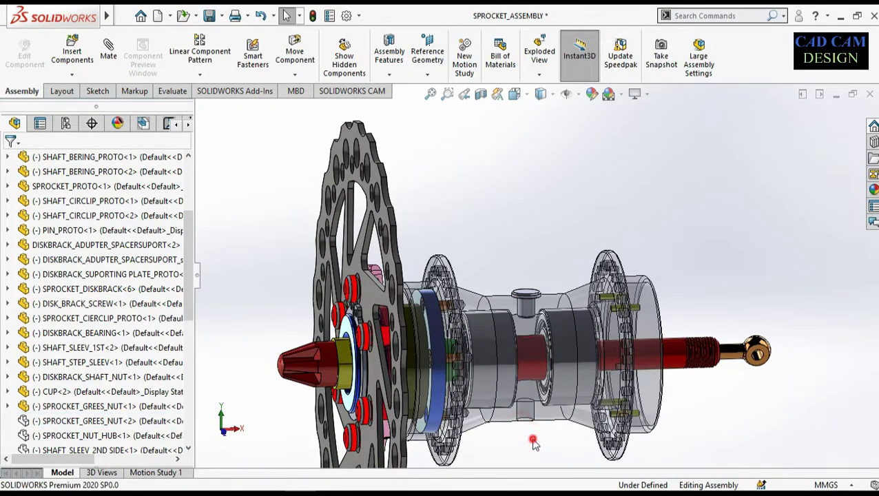
pyautogui.click(108, 423)
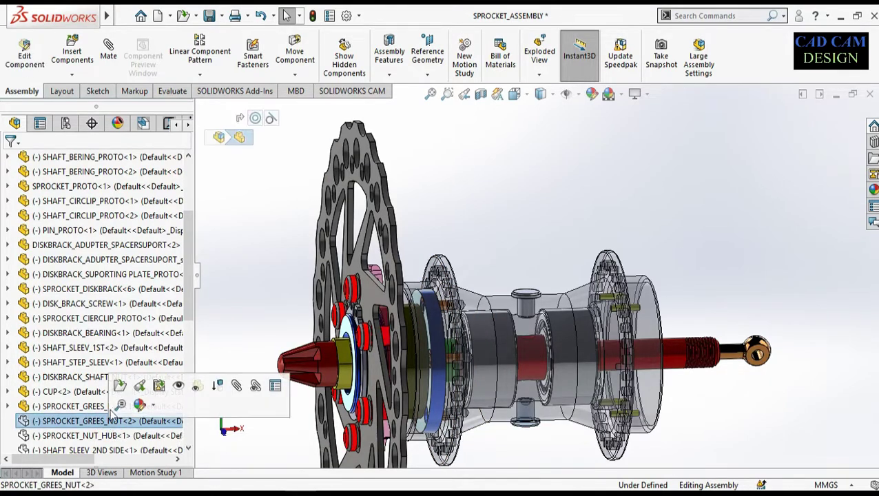
pyautogui.click(177, 387)
pyautogui.scroll(4, 518, 248)
pyautogui.click(519, 246)
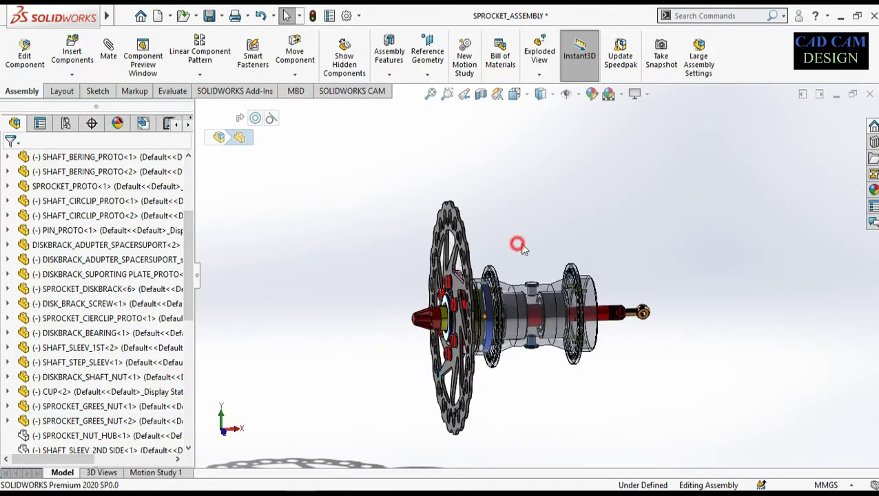
# Step: Show the SPROCKET_NUT_HUB<1> component and select it again to check its place in the hub
pyautogui.scroll(-1, 610, 285)
pyautogui.moveTo(575, 306); pyautogui.dragTo(516, 327, button='middle')
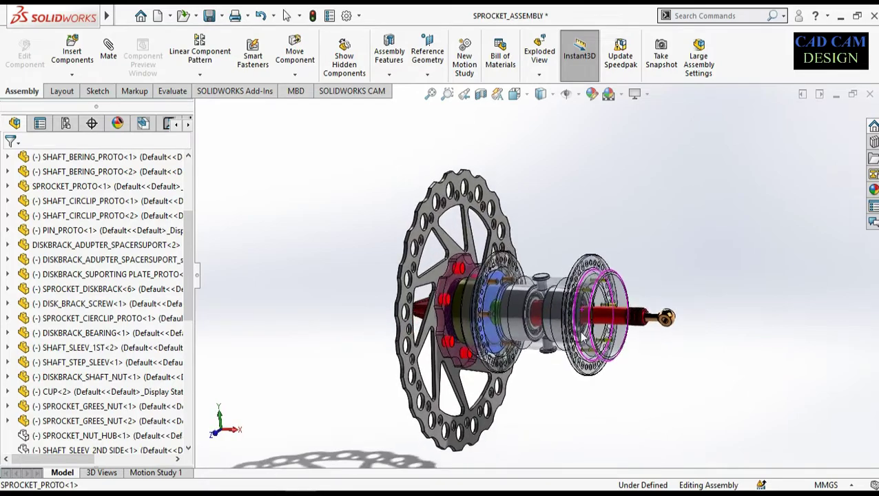
pyautogui.scroll(-2, 656, 322)
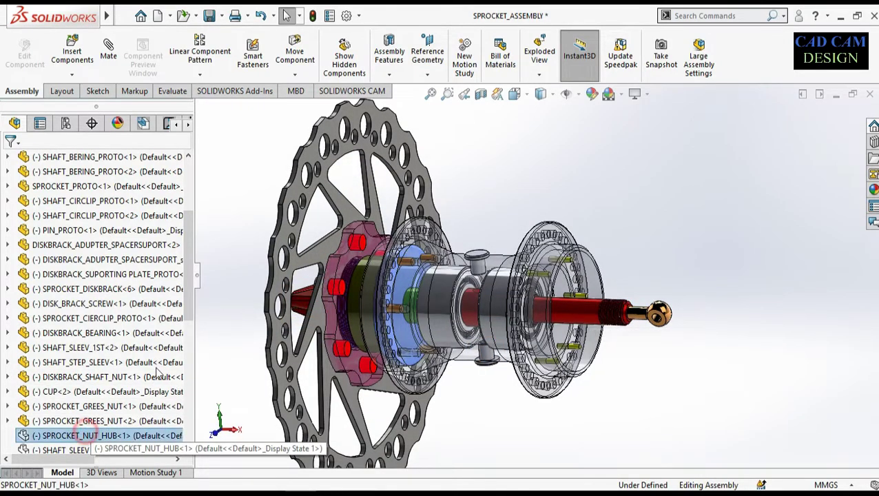
pyautogui.scroll(-6, 193, 279)
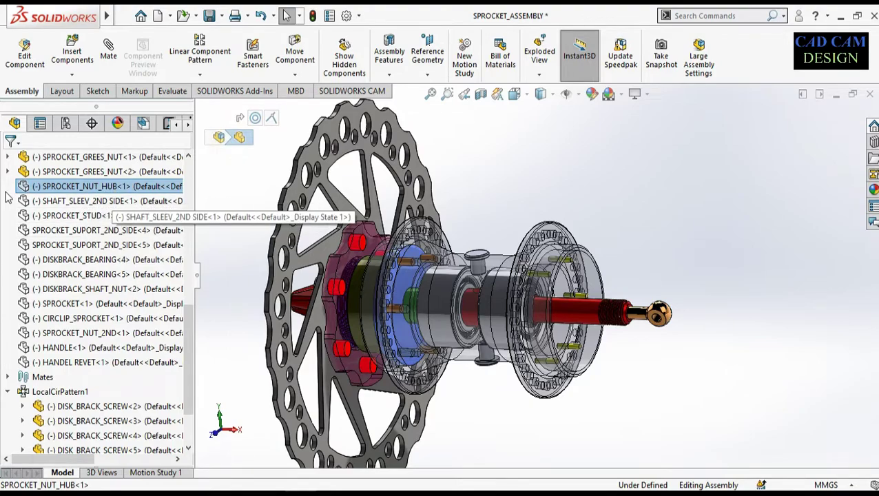
pyautogui.click(46, 200)
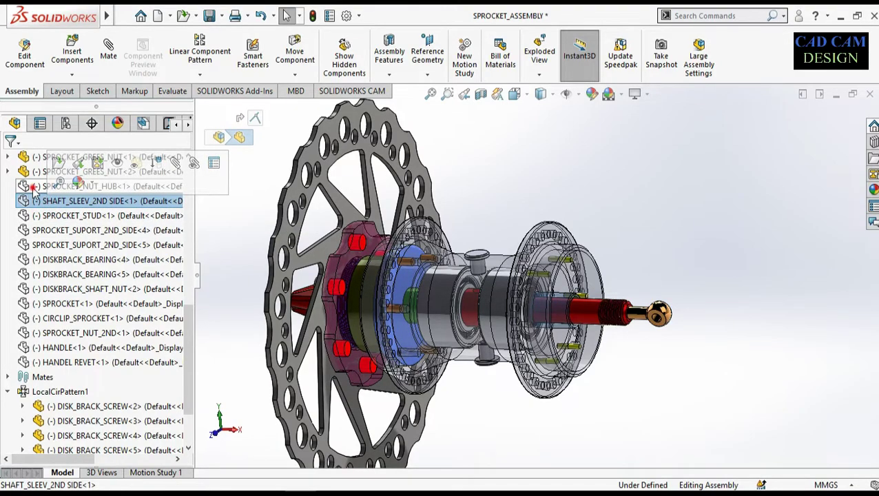
pyautogui.click(34, 187)
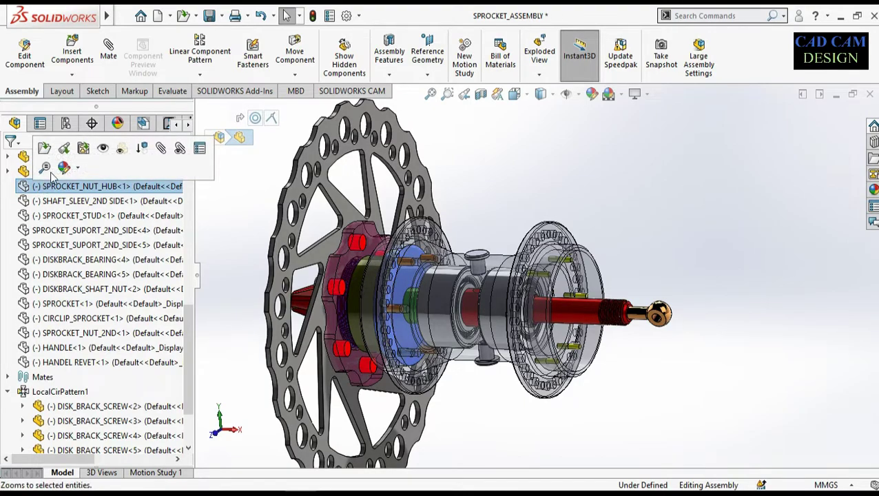
pyautogui.click(101, 147)
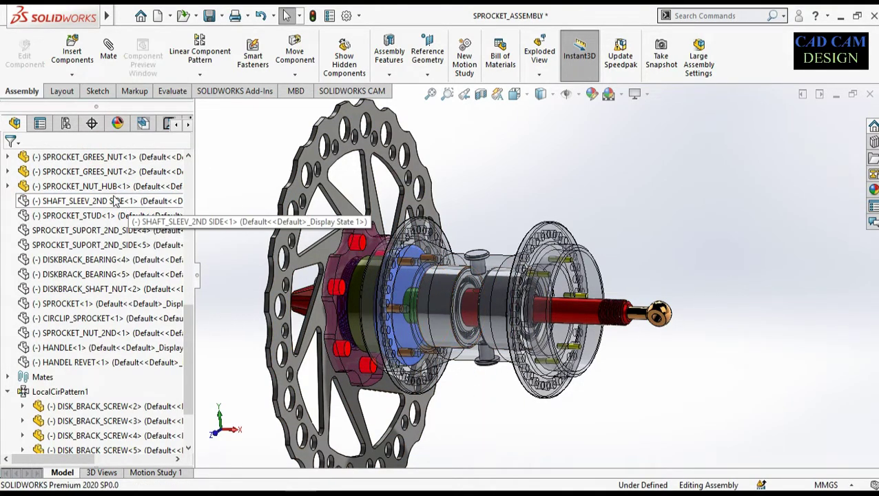
pyautogui.click(72, 187)
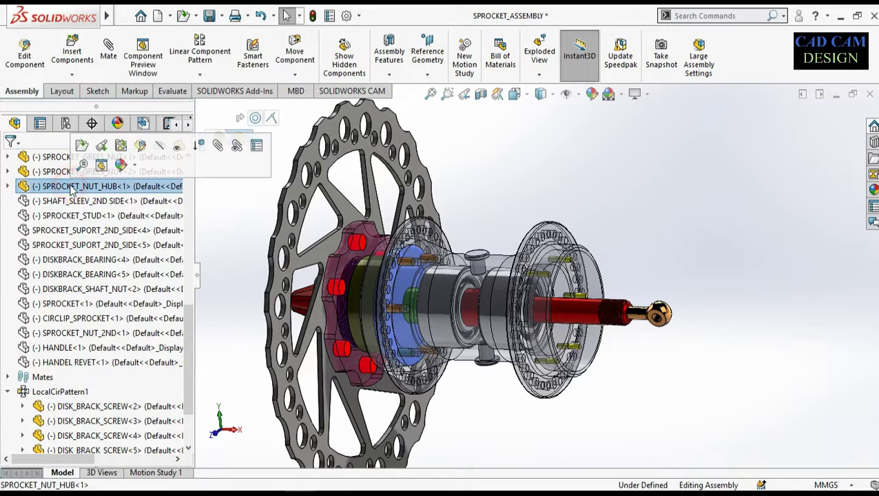
# Step: Locate the hidden SHAFT_SLEEV_2ND SIDE<1> component on the shaft and examine its place in the hub
pyautogui.click(62, 201)
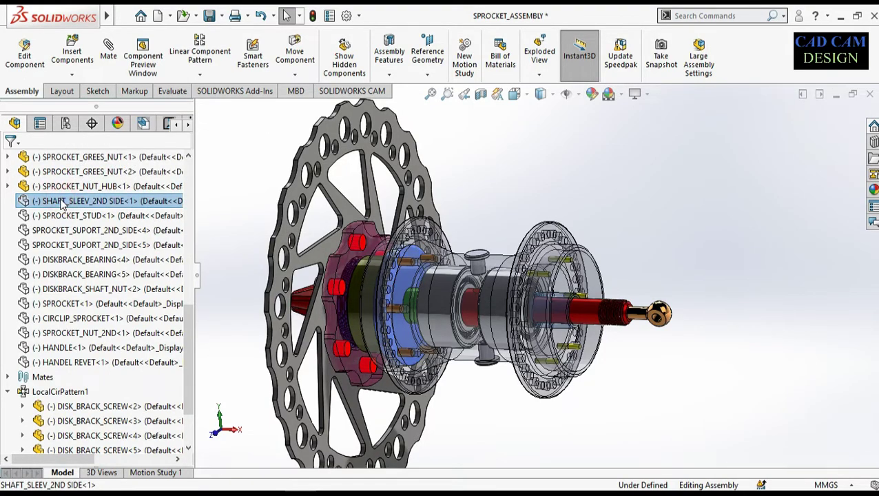
pyautogui.scroll(-6, 434, 317)
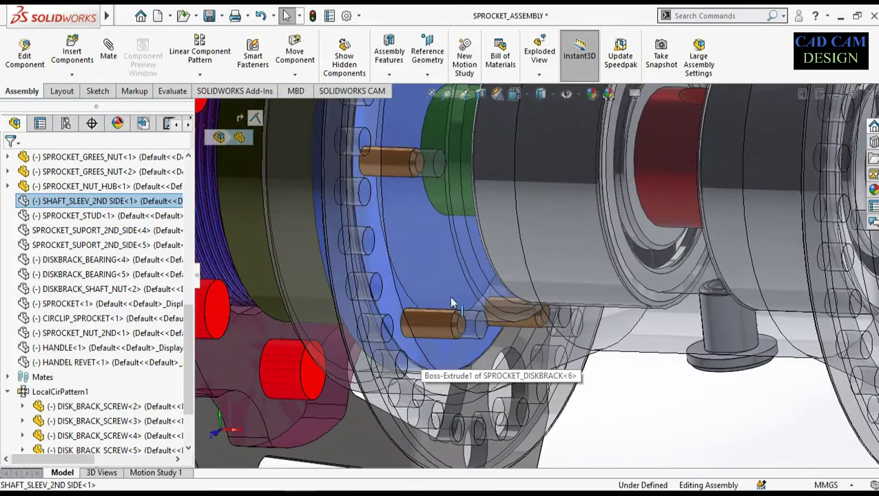
pyautogui.click(89, 186)
pyautogui.click(49, 200)
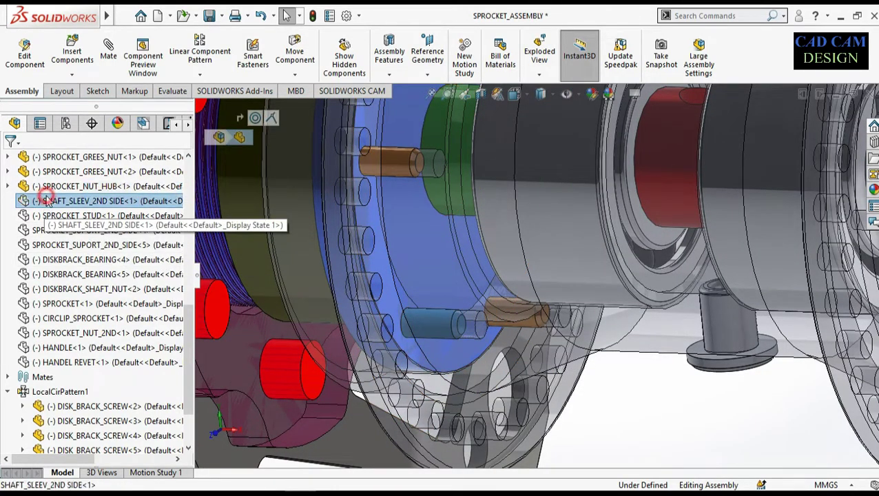
pyautogui.scroll(8, 341, 355)
pyautogui.scroll(2, 757, 116)
pyautogui.scroll(-3, 726, 154)
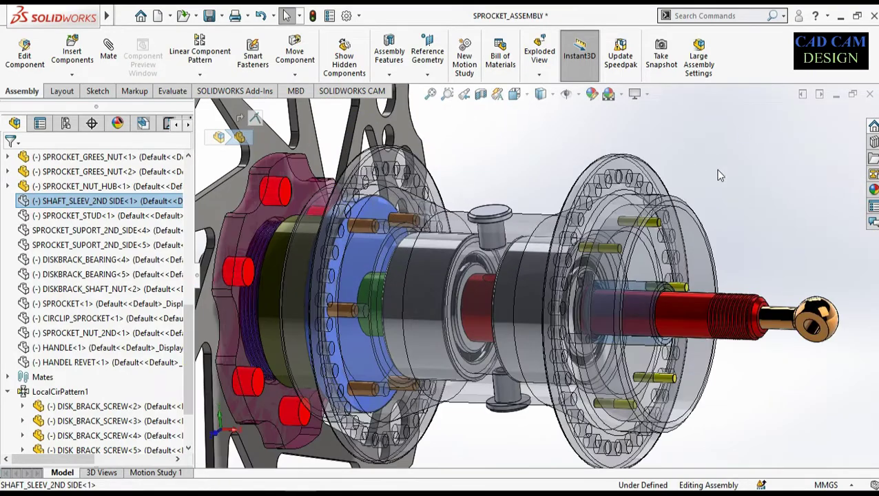
pyautogui.scroll(3, 726, 154)
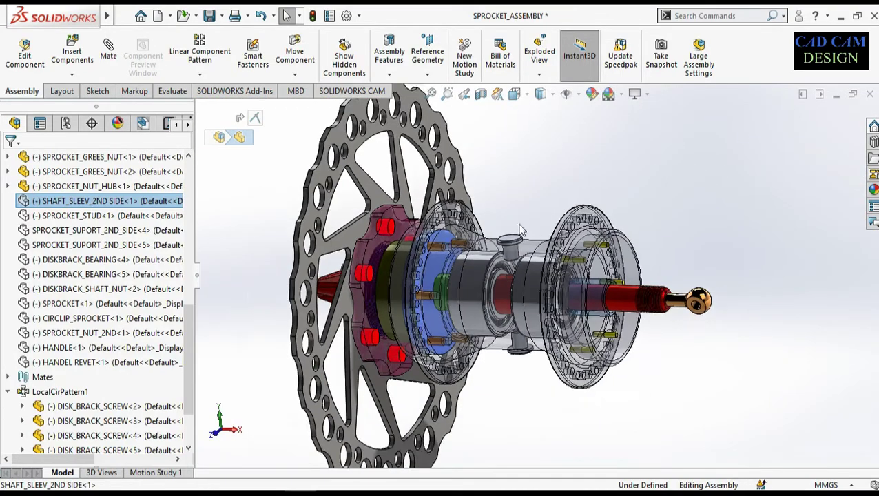
pyautogui.click(96, 200)
# Step: Check the sprocket-side shaft end and show SHAFT_SLEEV_2ND SIDE<1> over the red shaft
pyautogui.click(82, 215)
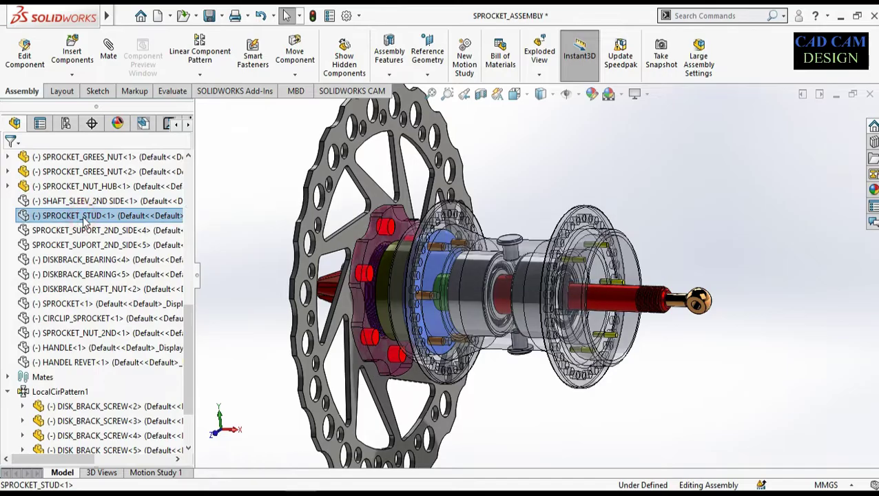
pyautogui.moveTo(649, 299); pyautogui.dragTo(594, 286, button='middle')
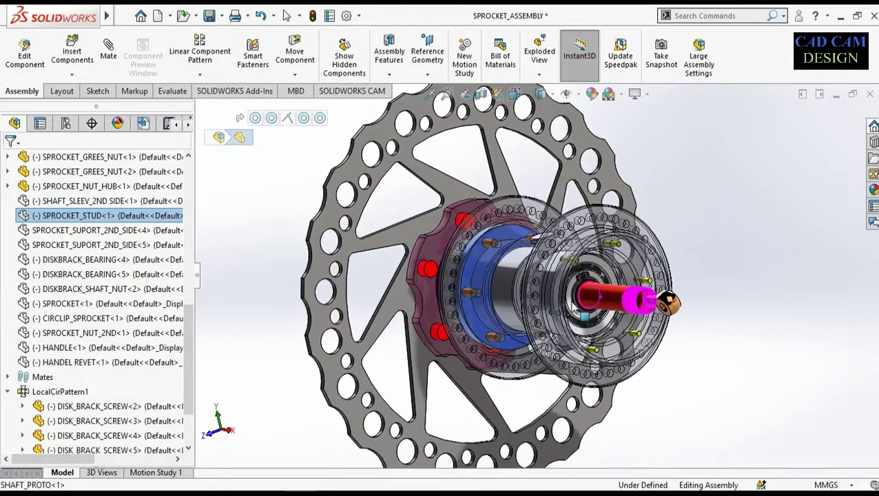
pyautogui.scroll(-3, 594, 286)
pyautogui.scroll(-2, 594, 286)
pyautogui.moveTo(537, 283); pyautogui.dragTo(529, 265, button='middle')
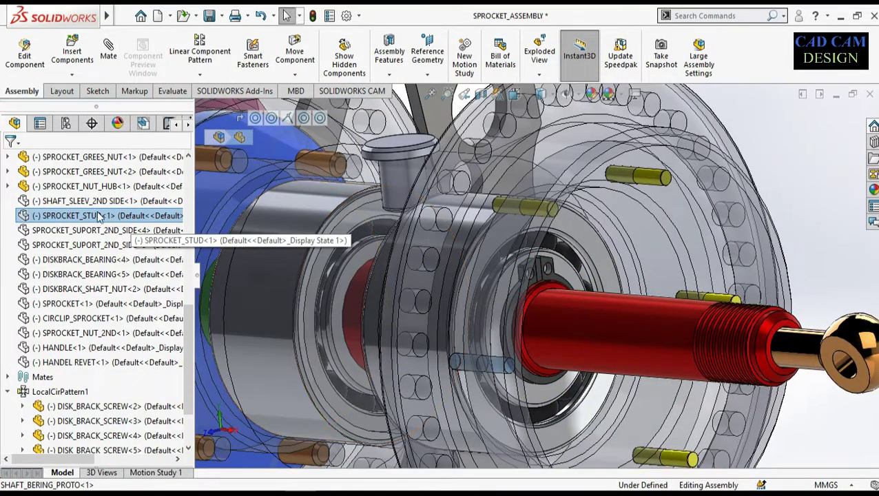
pyautogui.click(78, 201)
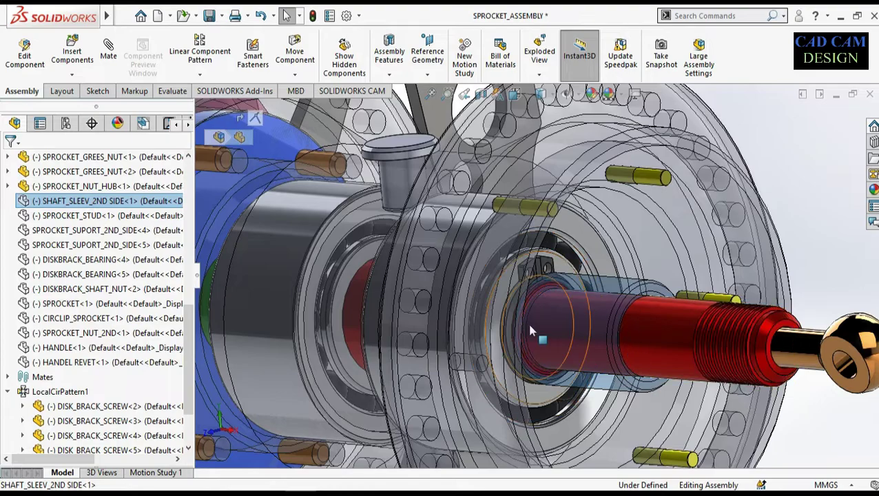
pyautogui.rightClick(86, 207)
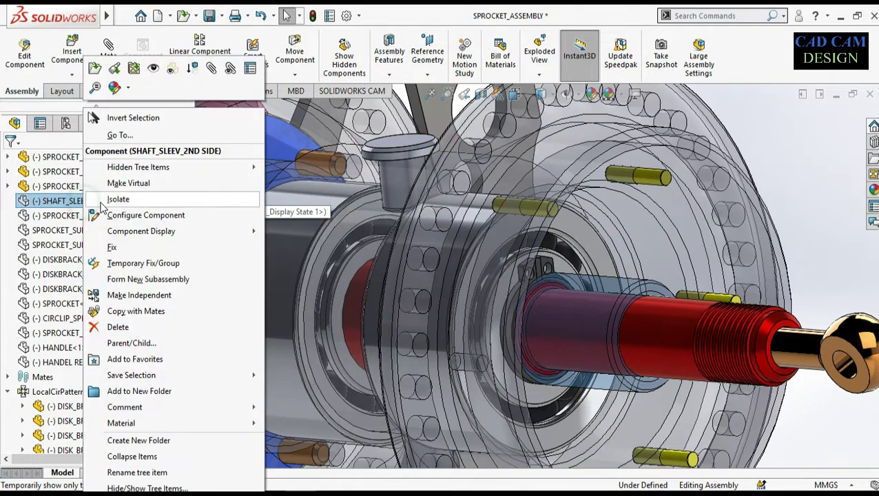
pyautogui.click(153, 69)
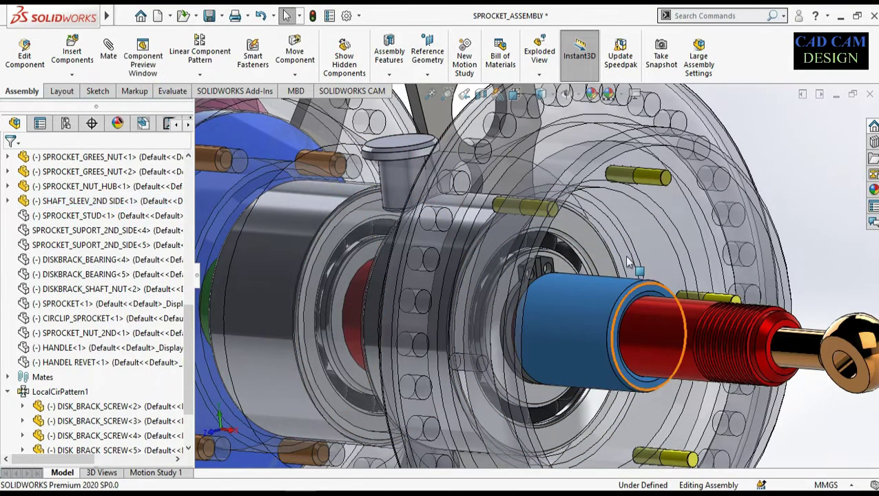
# Step: Inspect the sprocket end of the hub from several angles and show the SPROCKET_STUD<1> component
pyautogui.click(40, 216)
pyautogui.moveTo(535, 339); pyautogui.dragTo(507, 301, button='middle')
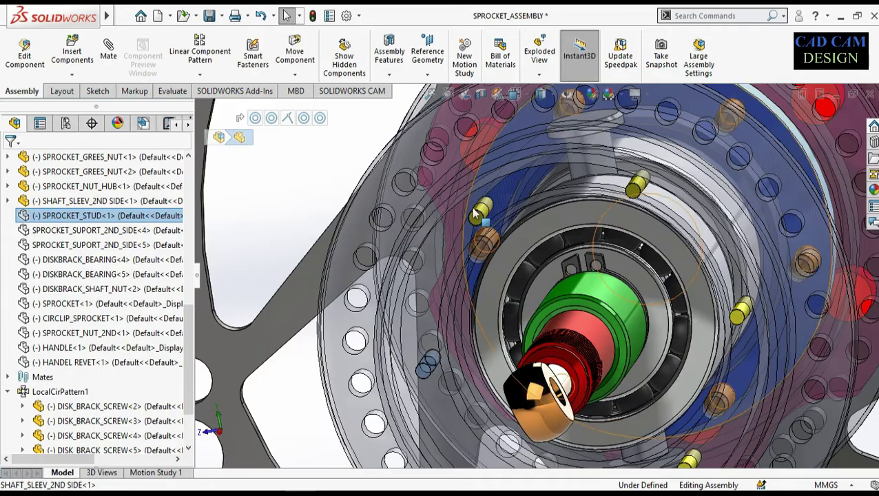
pyautogui.moveTo(485, 232); pyautogui.dragTo(407, 187, button='middle')
pyautogui.scroll(3, 408, 186)
pyautogui.scroll(-5, 370, 231)
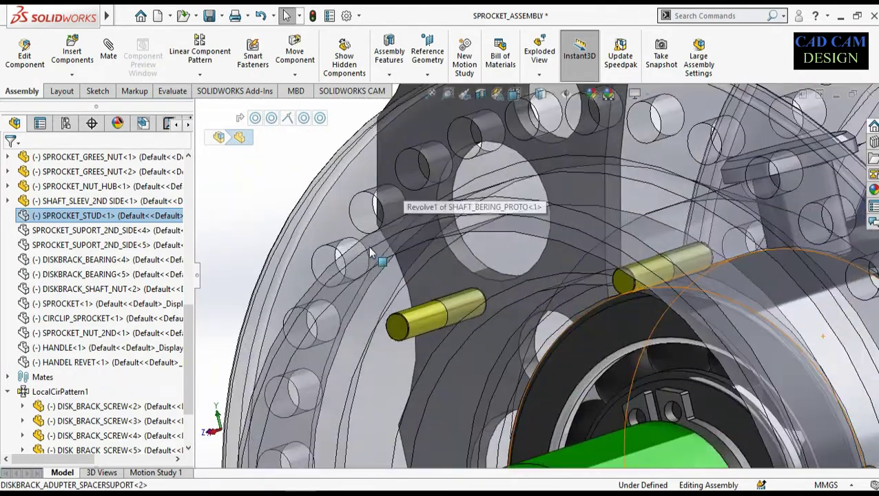
pyautogui.rightClick(77, 217)
pyautogui.click(145, 69)
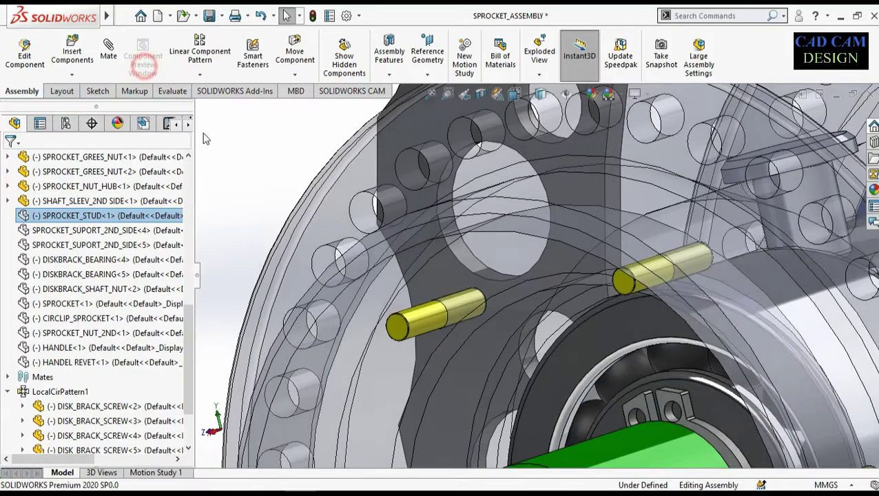
# Step: Show SPROCKET_SUPORT_2ND_SIDE<4> around the sleeve at the sprocket end of the hub
pyautogui.scroll(4, 451, 309)
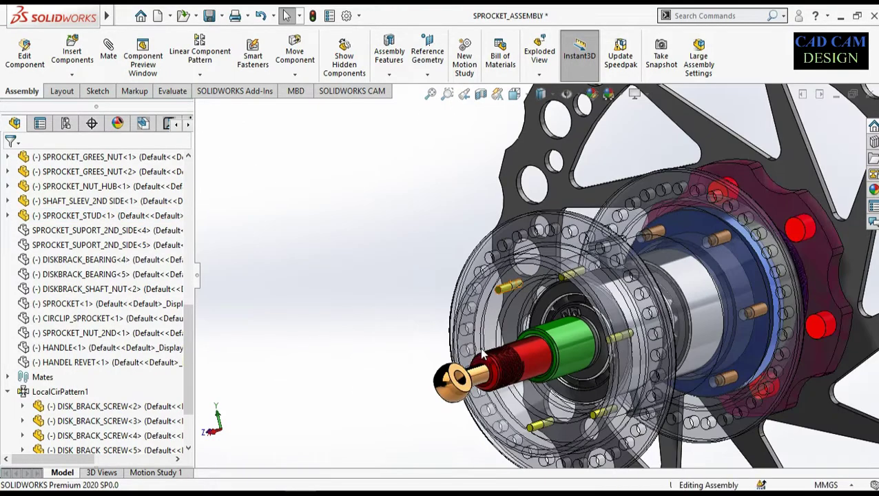
pyautogui.moveTo(483, 353); pyautogui.dragTo(756, 272, button='middle')
pyautogui.moveTo(653, 348); pyautogui.dragTo(593, 331, button='middle')
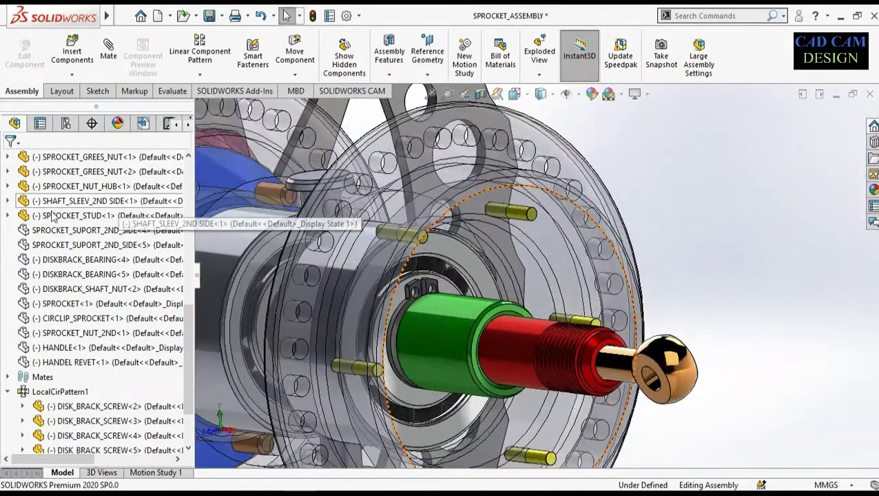
pyautogui.click(69, 230)
pyautogui.scroll(3, 534, 331)
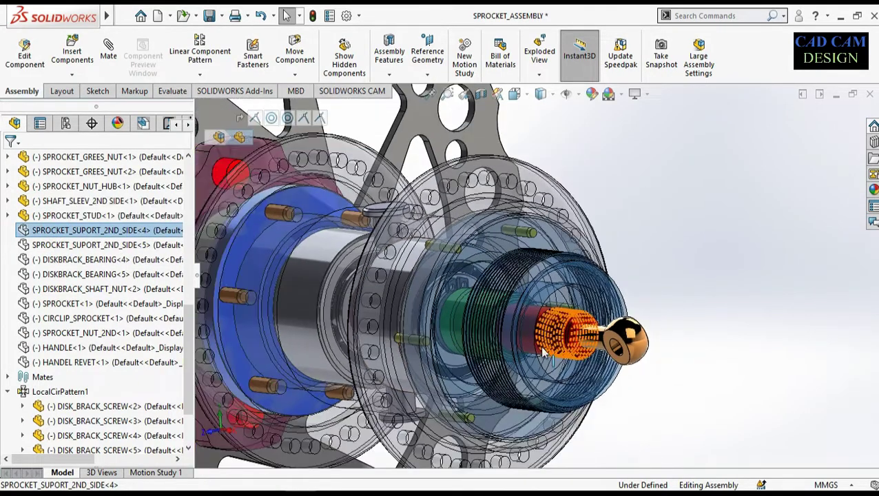
pyautogui.moveTo(543, 337); pyautogui.dragTo(631, 323, button='middle')
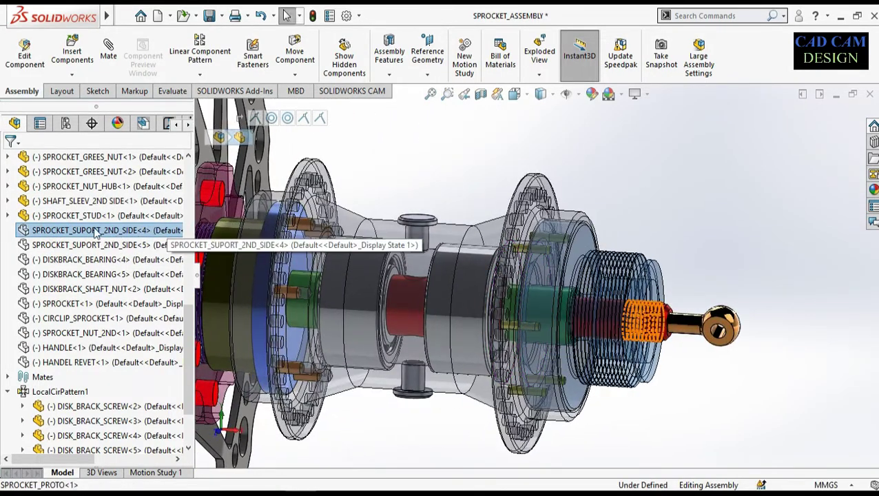
pyautogui.rightClick(96, 230)
pyautogui.click(164, 70)
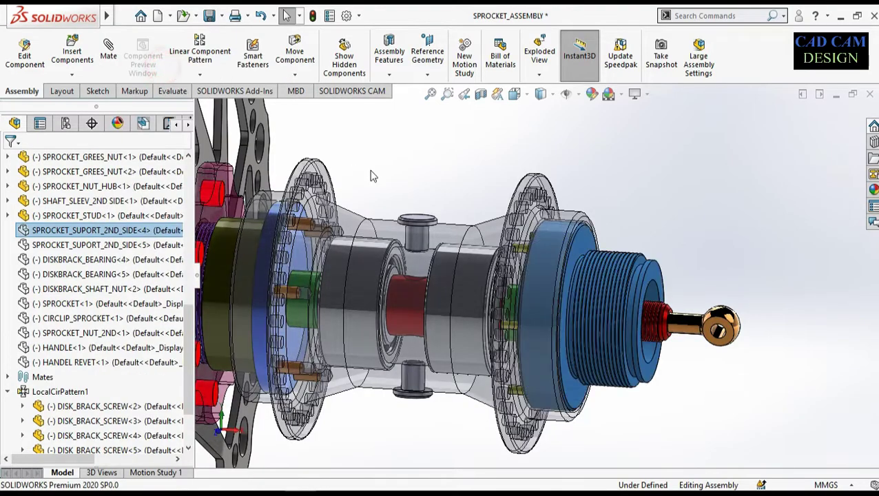
pyautogui.click(724, 200)
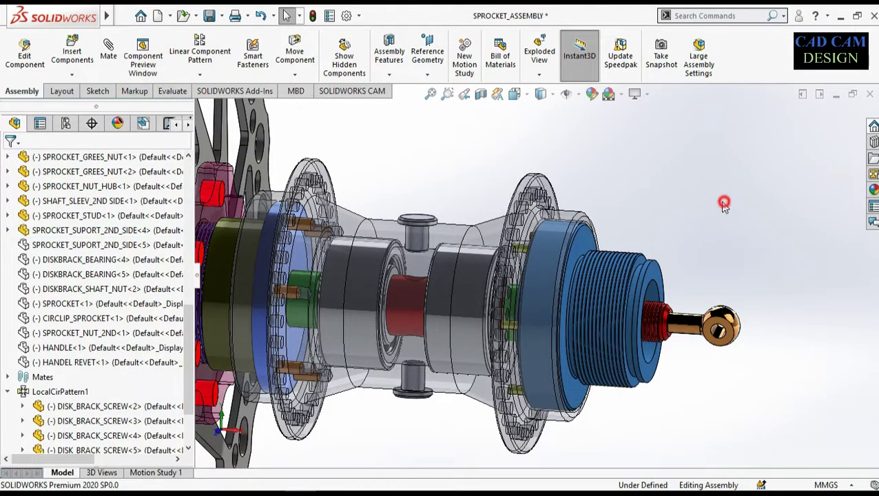
# Step: Show SPROCKET_SUPORT_2ND_SIDE<5> and examine the threaded sprocket support from the front and side
pyautogui.click(57, 246)
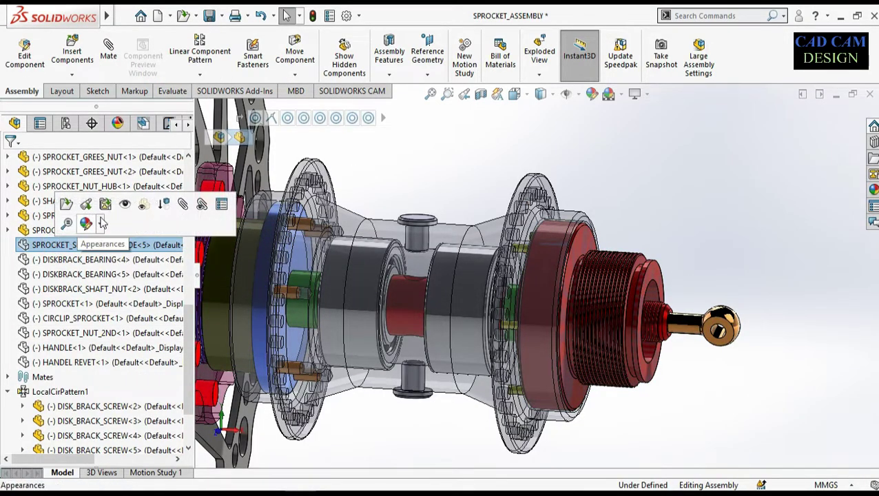
pyautogui.click(124, 206)
pyautogui.click(720, 235)
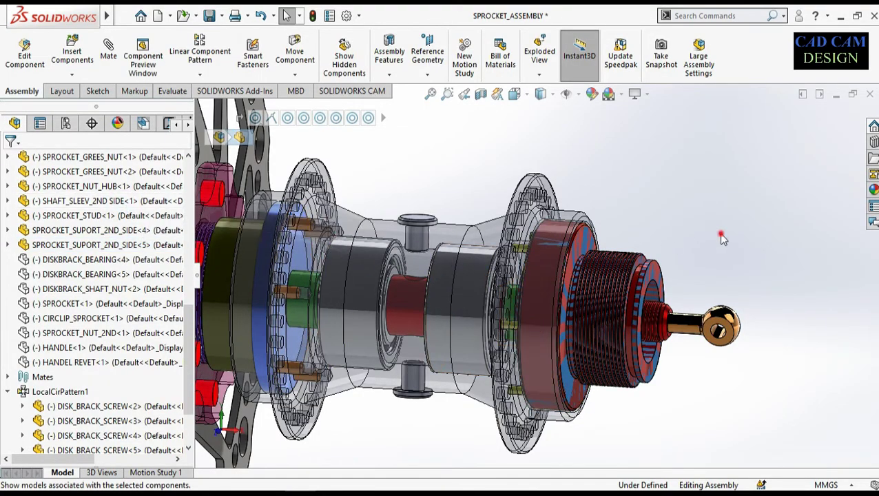
pyautogui.moveTo(660, 300); pyautogui.dragTo(573, 311, button='middle')
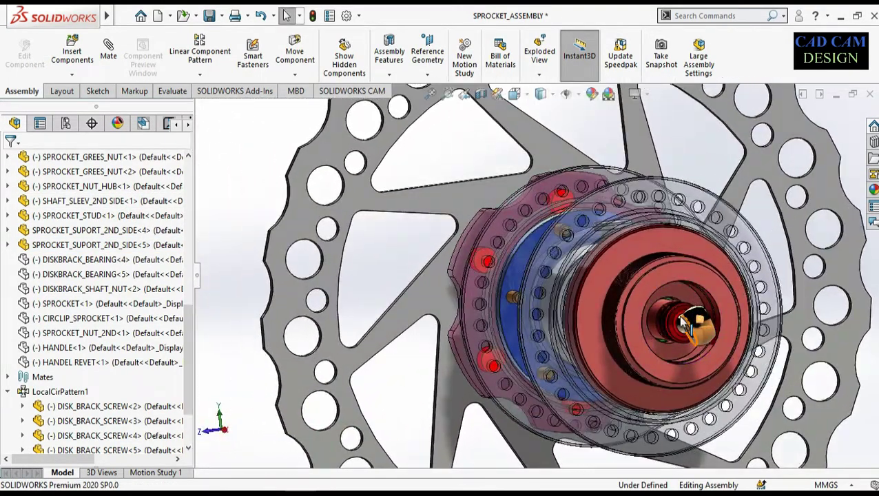
pyautogui.scroll(-5, 699, 327)
pyautogui.moveTo(569, 280); pyautogui.dragTo(640, 275, button='middle')
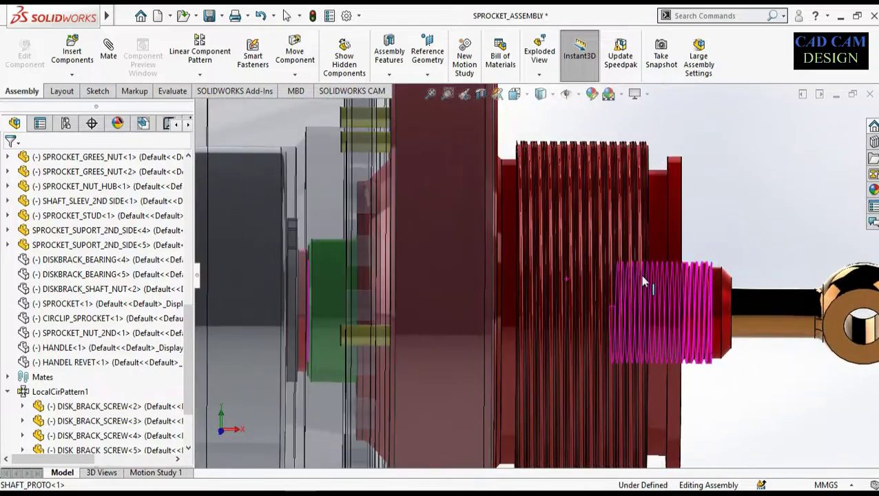
pyautogui.scroll(5, 420, 314)
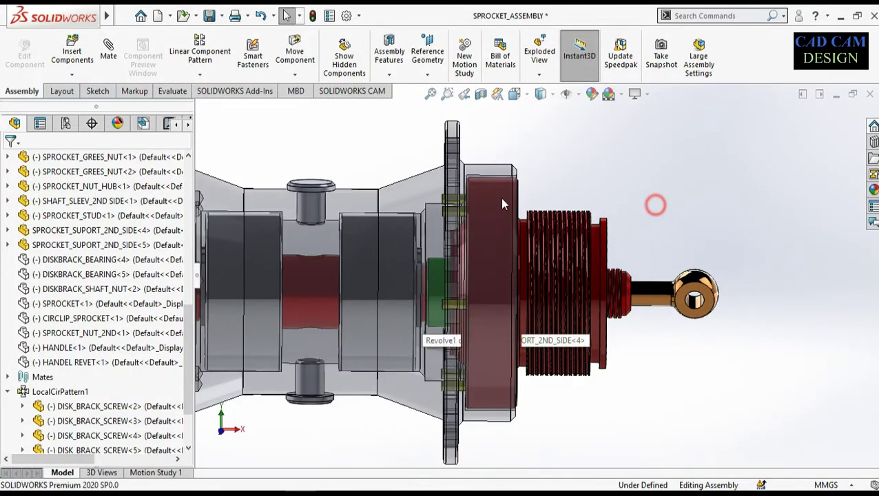
# Step: Look for DISKBRACK_BEARING<4> in the hub and hide SPROCKET_SUPORT_2ND_SIDE<4>, which covers the shaft
pyautogui.click(89, 259)
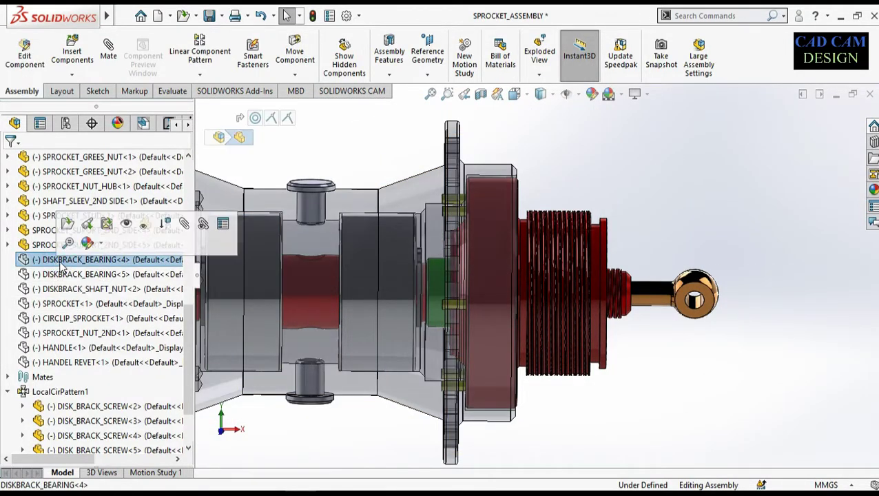
pyautogui.scroll(4, 656, 356)
pyautogui.moveTo(614, 339); pyautogui.dragTo(660, 350, button='middle')
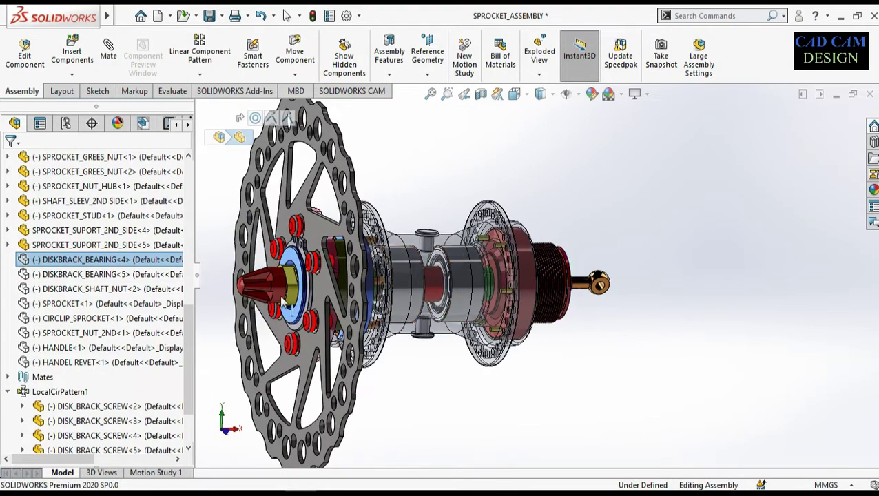
pyautogui.moveTo(589, 301); pyautogui.dragTo(531, 293, button='middle')
pyautogui.scroll(-4, 447, 233)
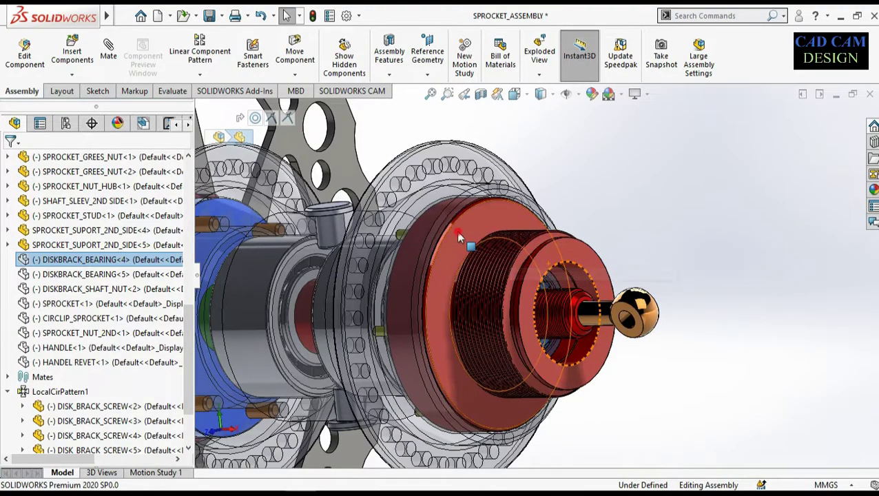
pyautogui.click(459, 236)
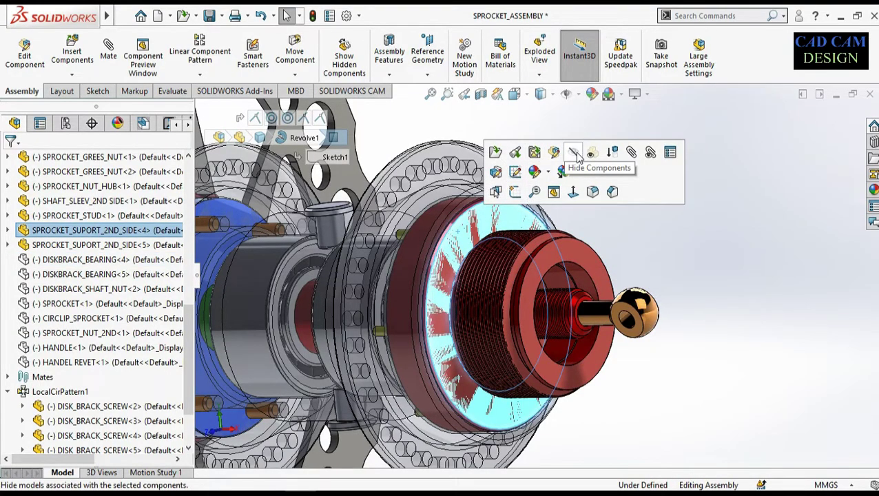
pyautogui.click(583, 157)
# Step: Hide SPROCKET_SUPORT_2ND_SIDE<5> to expose the green sleeve and the red shaft
pyautogui.moveTo(639, 210); pyautogui.dragTo(657, 221, button='middle')
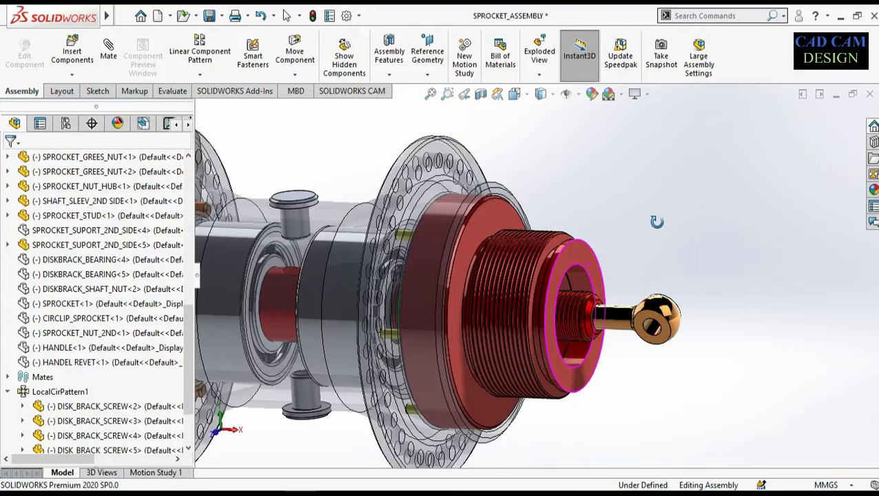
pyautogui.click(67, 262)
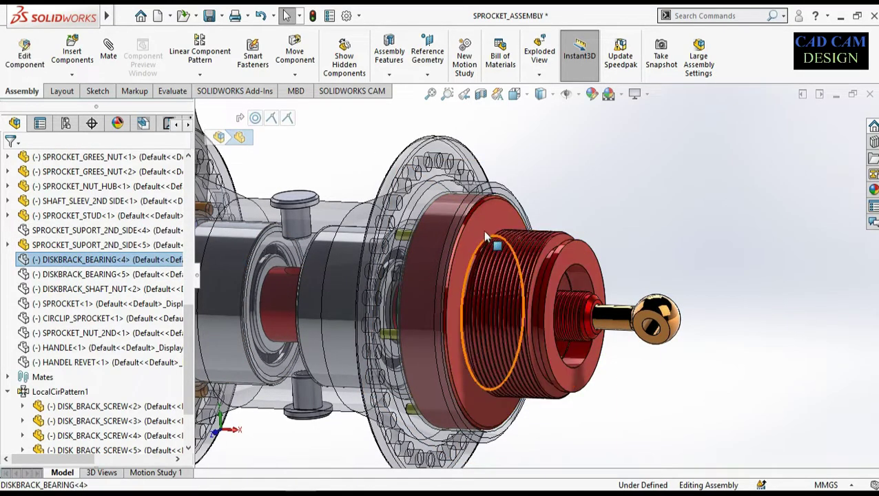
pyautogui.click(484, 229)
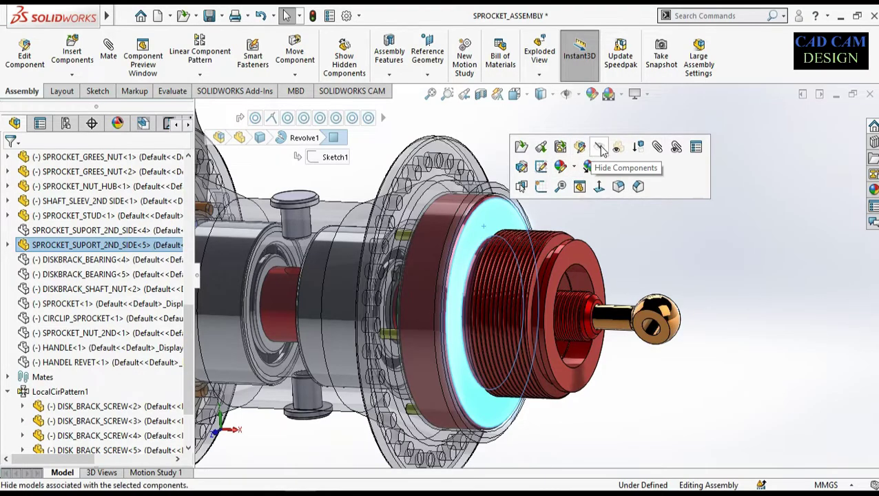
pyautogui.click(674, 193)
pyautogui.moveTo(529, 267); pyautogui.dragTo(314, 263, button='middle')
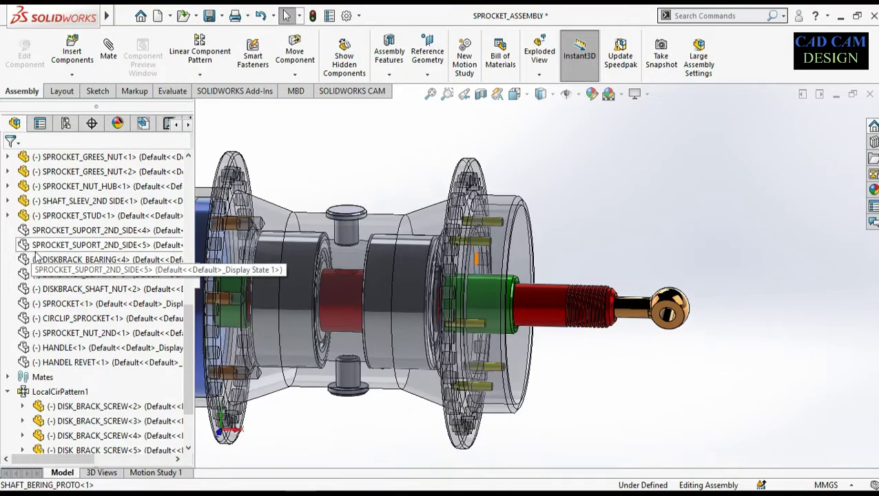
# Step: Preview the hidden SPROCKET_SUPORT_2ND_SIDE<5>, DISKBRACK_BEARING<4> and DISKBRACK_BEARING<5> to check where each sits on the shaft
pyautogui.click(76, 246)
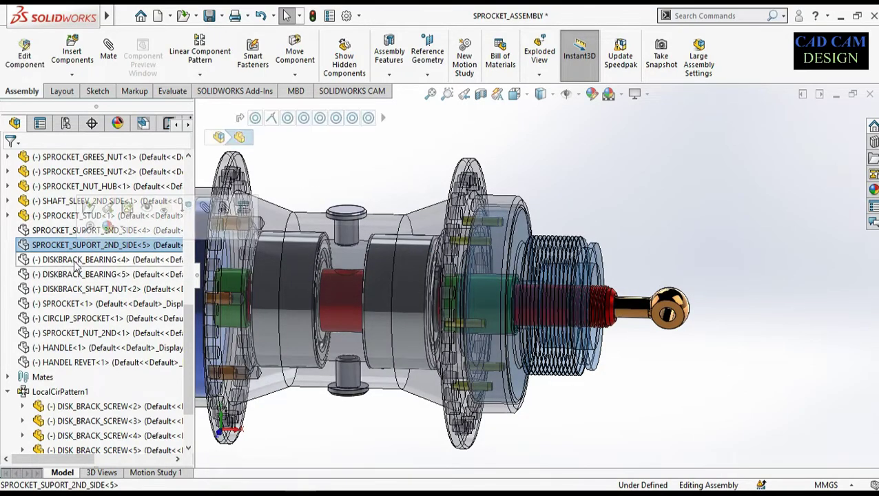
pyautogui.click(74, 263)
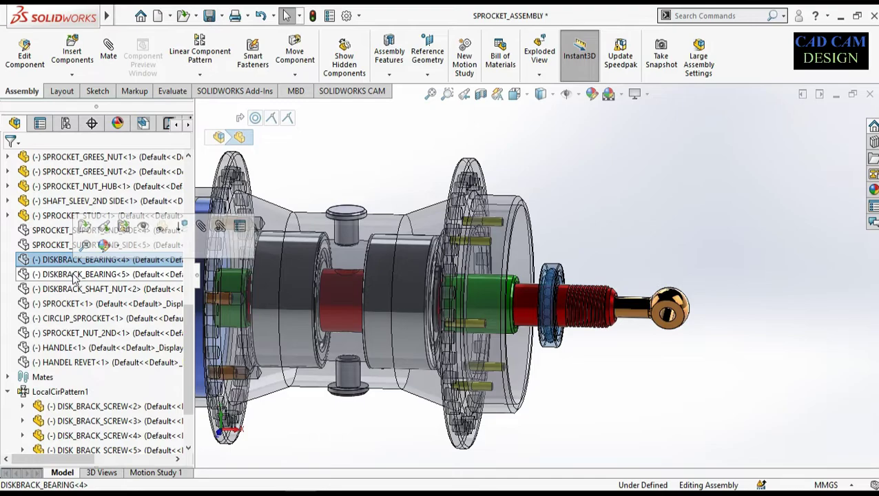
pyautogui.click(74, 275)
pyautogui.click(62, 259)
pyautogui.click(62, 274)
# Step: Show SPROCKET_SUPORT_2ND_SIDE<4> and SPROCKET_SUPORT_2ND_SIDE<5> again around the threaded end of the red shaft
pyautogui.click(57, 231)
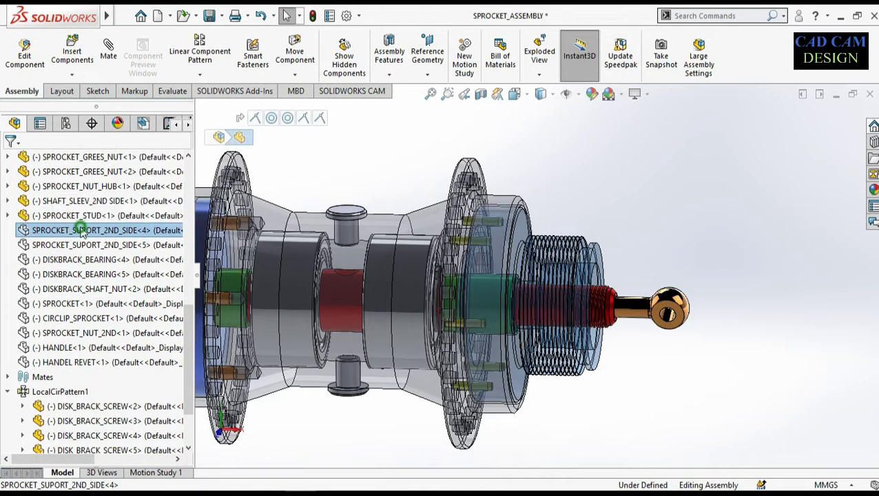
pyautogui.rightClick(81, 231)
pyautogui.click(150, 67)
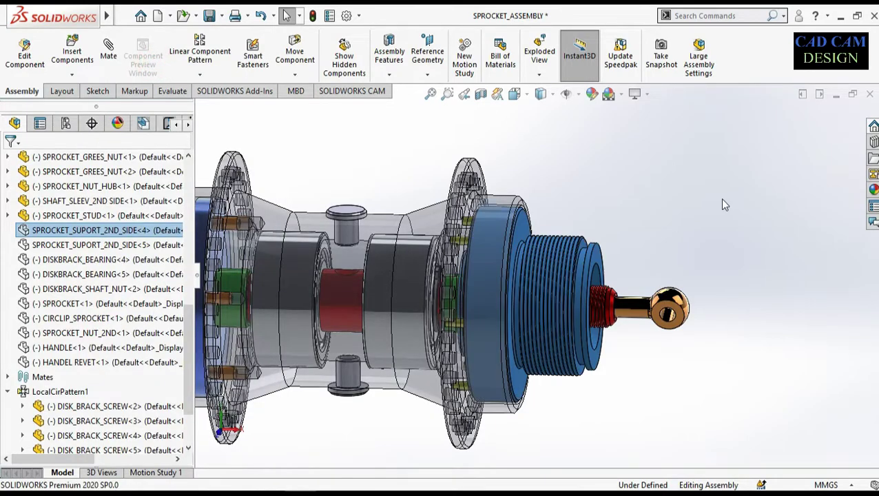
pyautogui.click(754, 172)
pyautogui.moveTo(671, 308); pyautogui.dragTo(613, 310, button='middle')
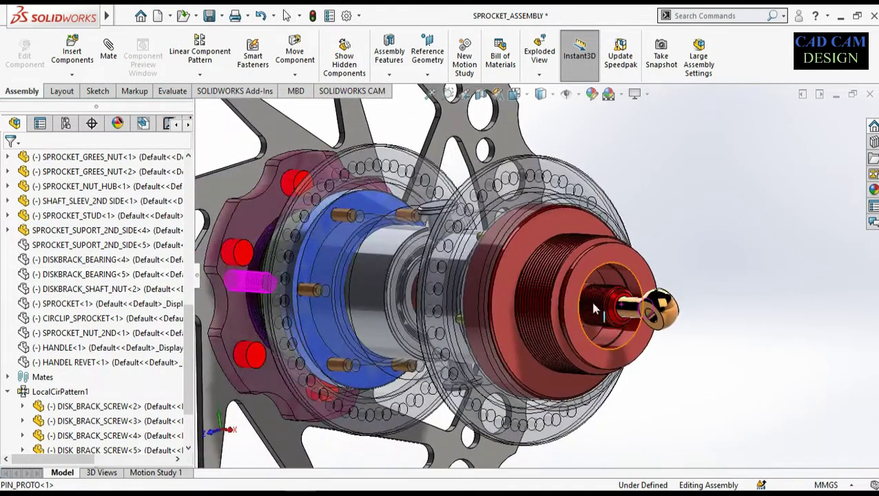
pyautogui.scroll(-3, 641, 309)
pyautogui.click(70, 245)
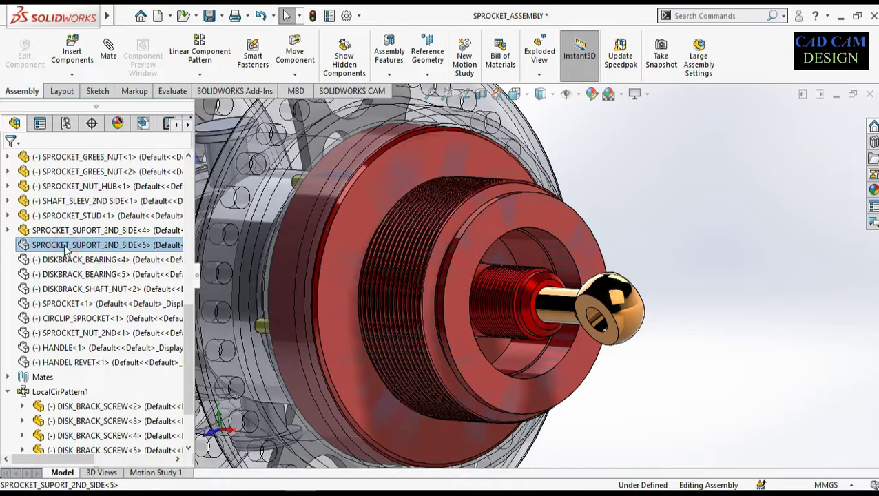
pyautogui.click(134, 208)
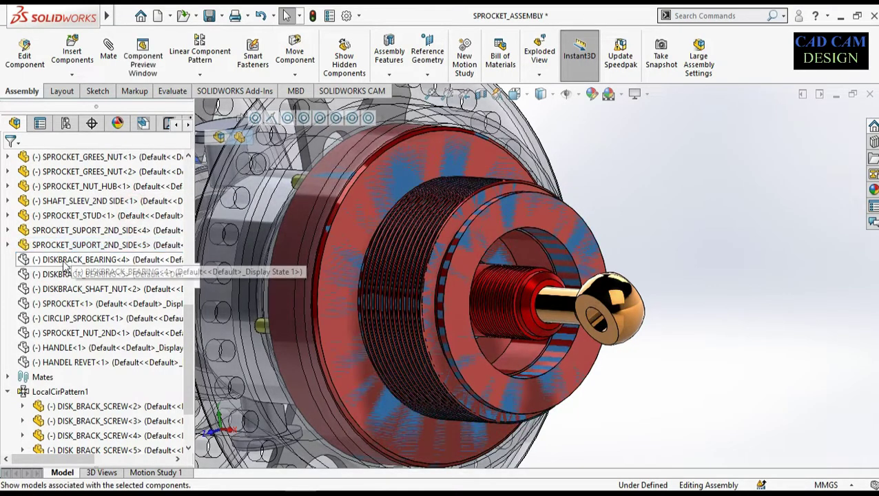
# Step: Show DISKBRACK_BEARING<4> inside the bore of the threaded sprocket support
pyautogui.click(64, 262)
pyautogui.moveTo(644, 297); pyautogui.dragTo(602, 292, button='middle')
pyautogui.scroll(-2, 601, 292)
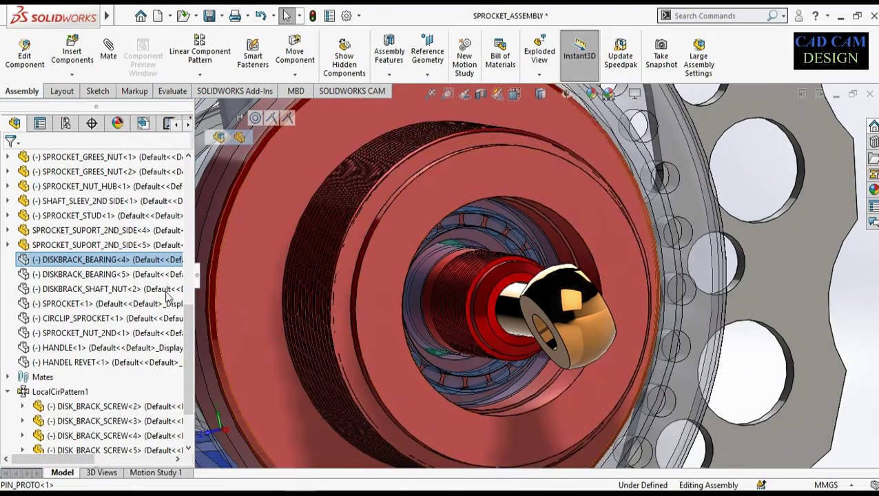
pyautogui.keyDown('ctrl'); pyautogui.click(83, 274); pyautogui.keyUp('ctrl')
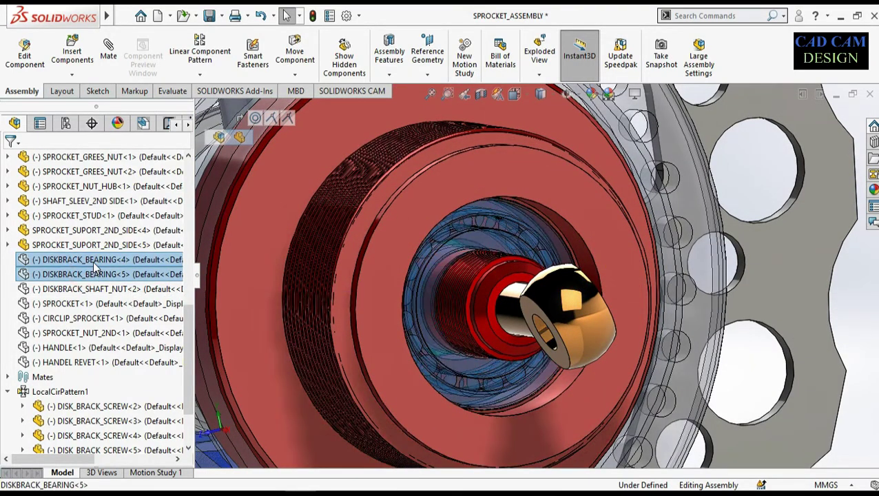
pyautogui.click(102, 261)
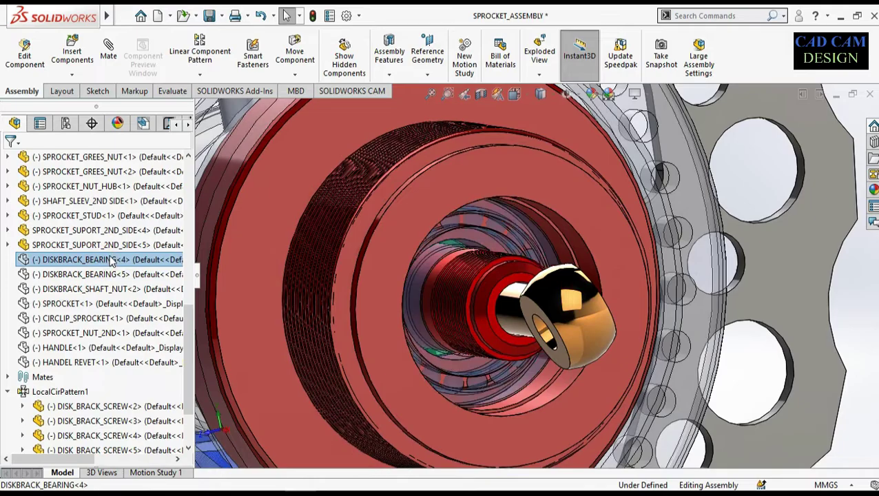
pyautogui.rightClick(105, 261)
pyautogui.click(180, 71)
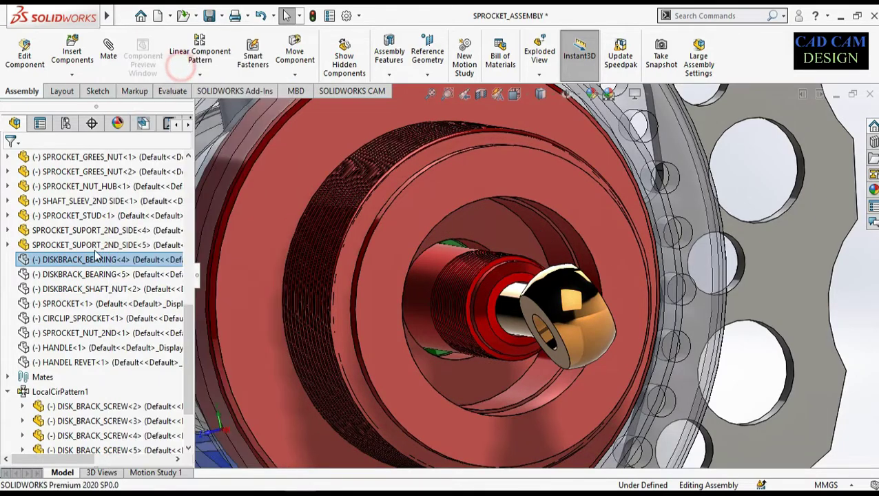
# Step: Show DISKBRACK_BEARING<5> in the sprocket support's bore and examine its outer ring
pyautogui.click(87, 274)
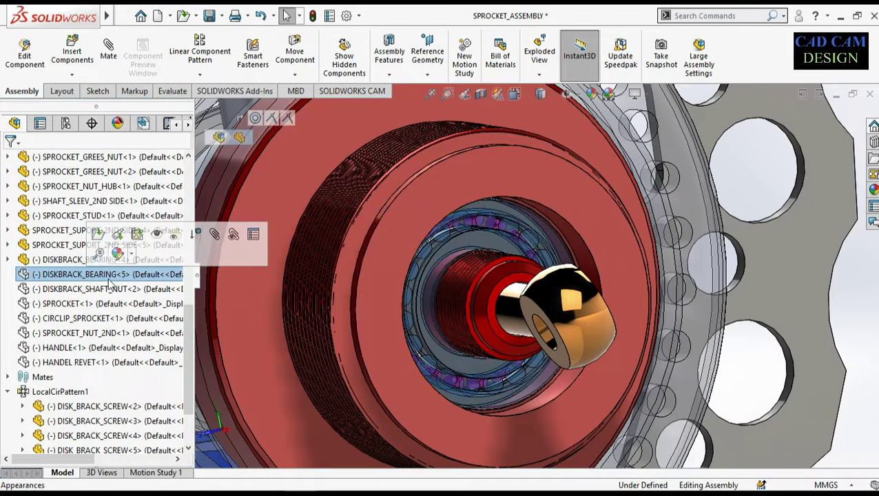
pyautogui.click(157, 240)
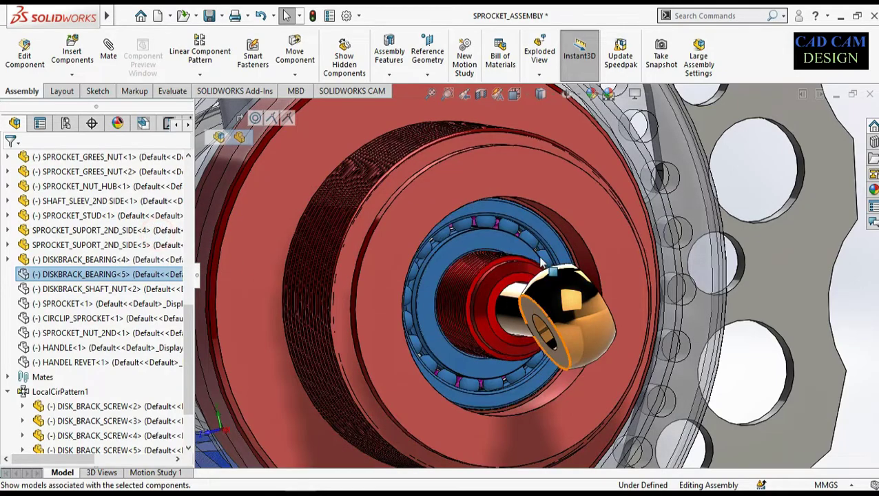
pyautogui.click(527, 228)
pyautogui.click(584, 257)
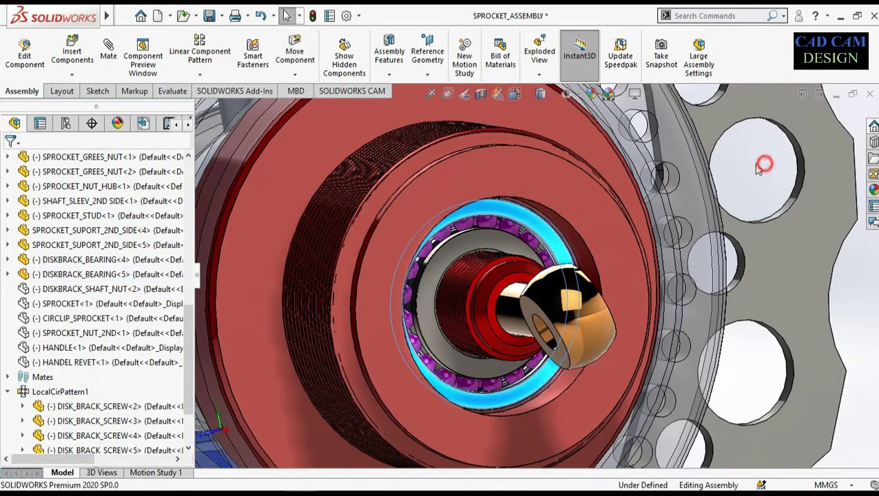
# Step: Show DISKBRACK_SHAFT_NUT<2> on the threaded shaft in front of the bearing
pyautogui.click(55, 293)
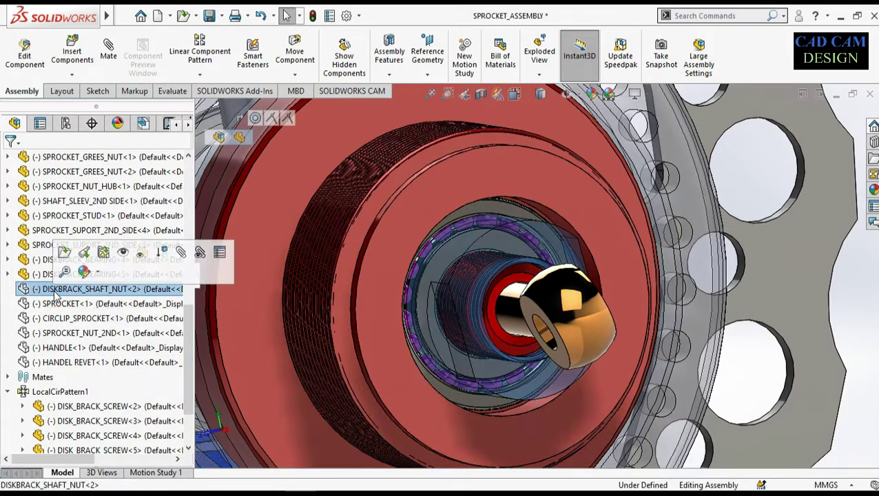
pyautogui.click(121, 254)
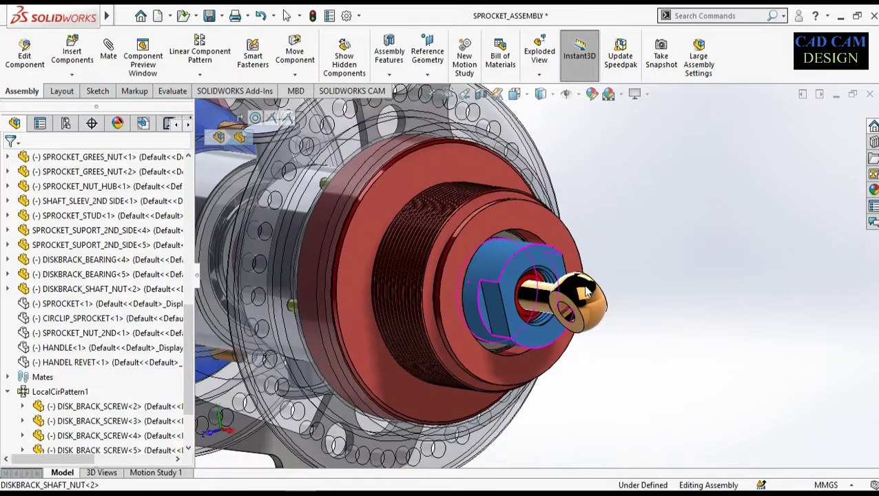
pyautogui.click(808, 281)
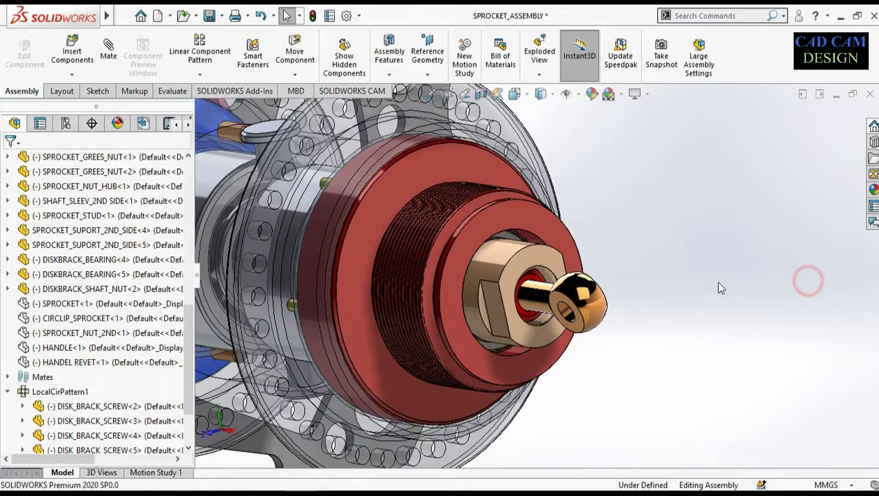
# Step: Show SPROCKET<1> on the threaded sprocket support and examine it from the side of the hub
pyautogui.click(95, 307)
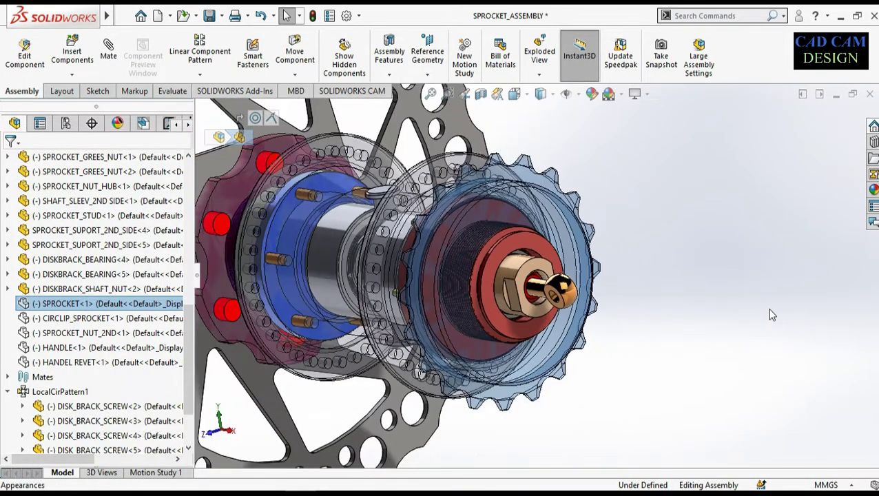
pyautogui.click(767, 310)
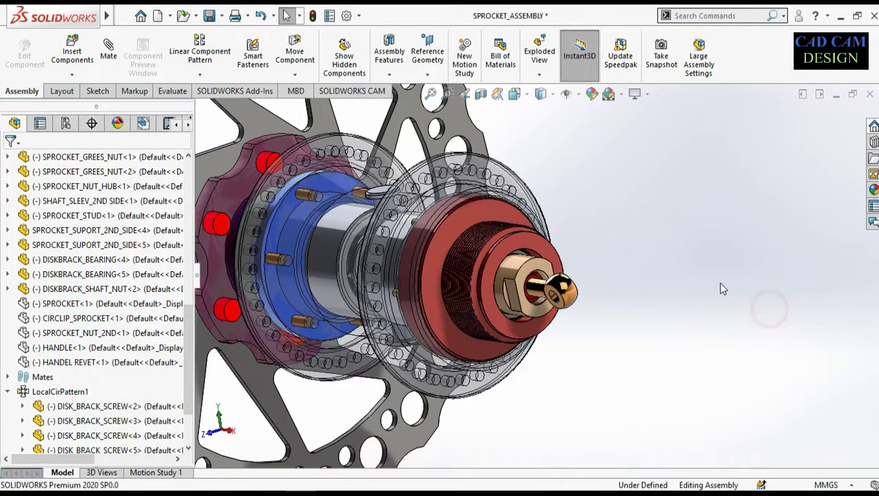
pyautogui.click(100, 304)
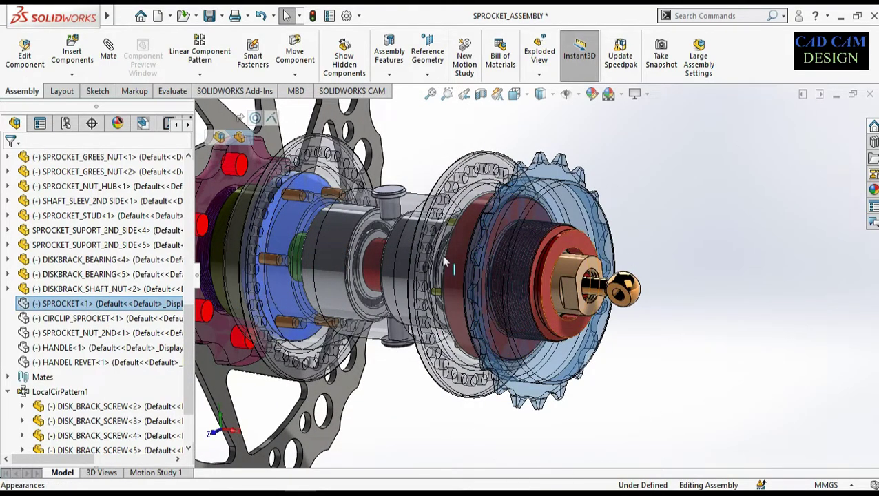
pyautogui.rightClick(107, 304)
pyautogui.click(179, 67)
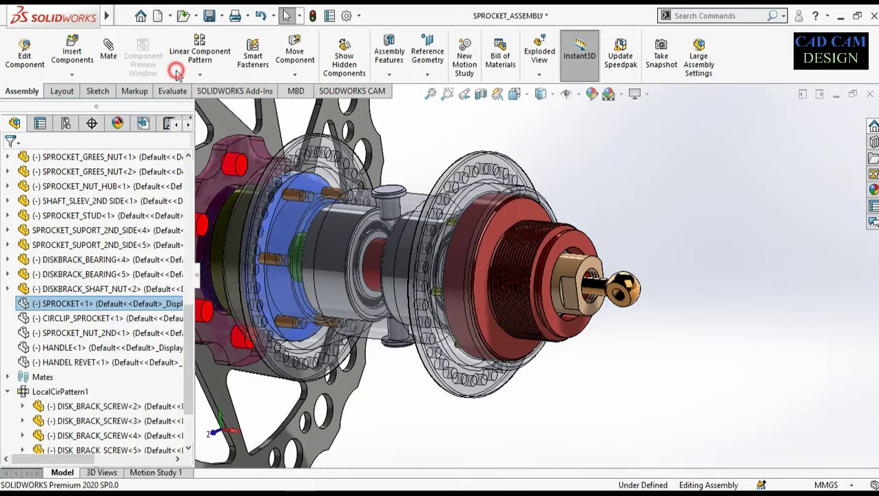
pyautogui.click(772, 230)
pyautogui.moveTo(635, 191); pyautogui.dragTo(663, 192, button='middle')
pyautogui.moveTo(652, 238); pyautogui.dragTo(636, 238, button='middle')
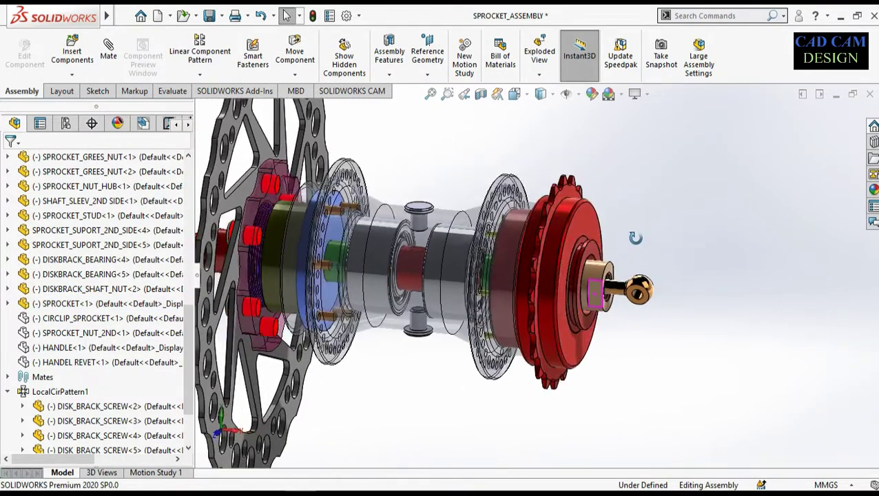
# Step: Show CIRCLIP_SPROCKET<1> on the outer face of the red sprocket and examine the retaining ring up close
pyautogui.click(74, 320)
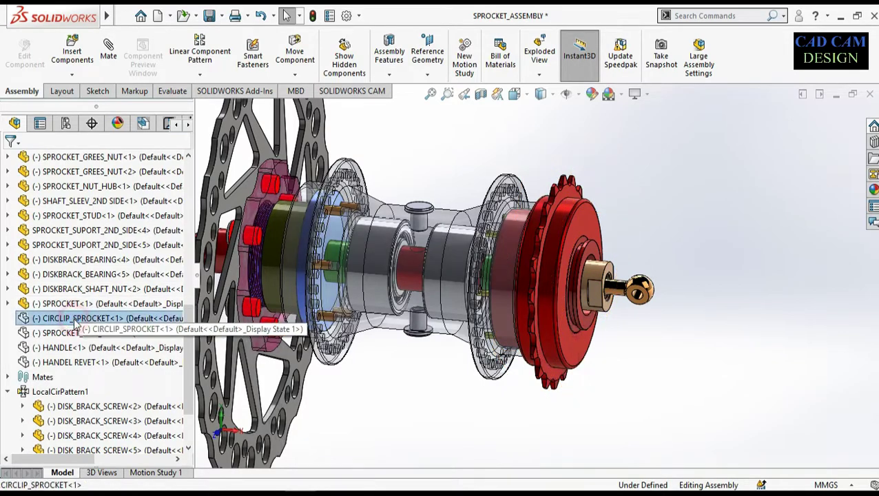
pyautogui.scroll(-5, 613, 243)
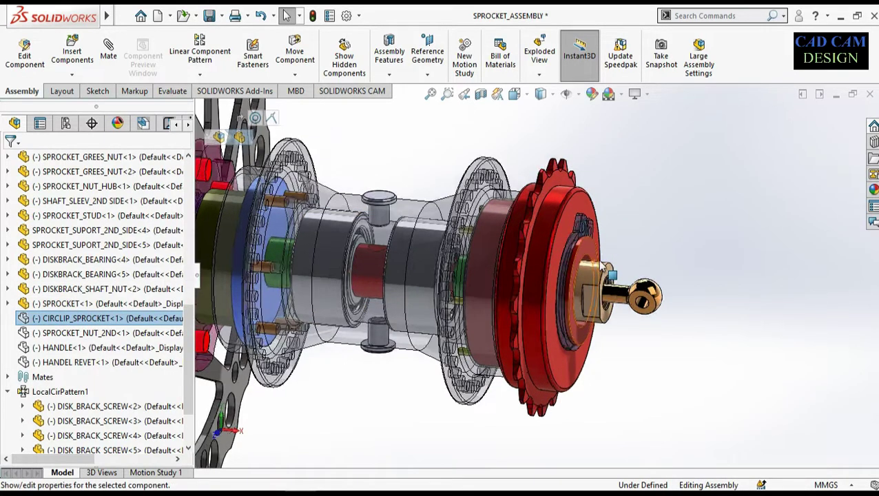
pyautogui.moveTo(618, 240); pyautogui.dragTo(576, 240, button='middle')
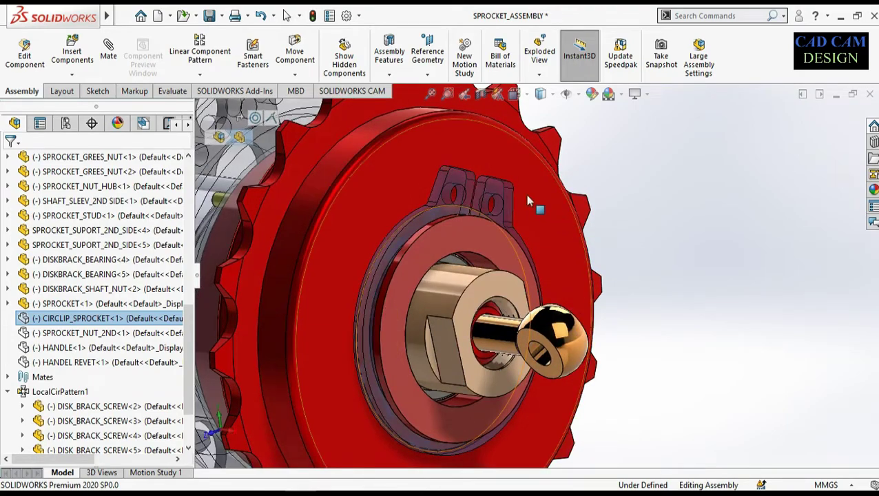
pyautogui.rightClick(128, 318)
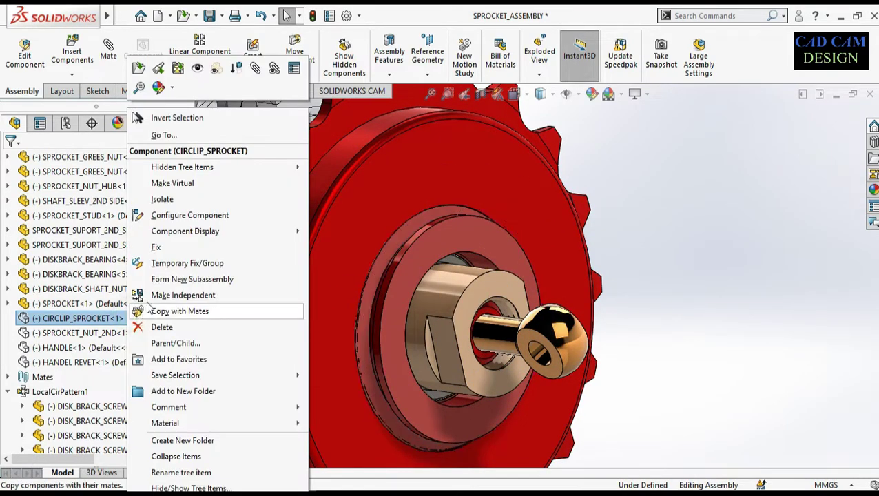
pyautogui.click(198, 73)
pyautogui.scroll(4, 620, 246)
pyautogui.click(697, 236)
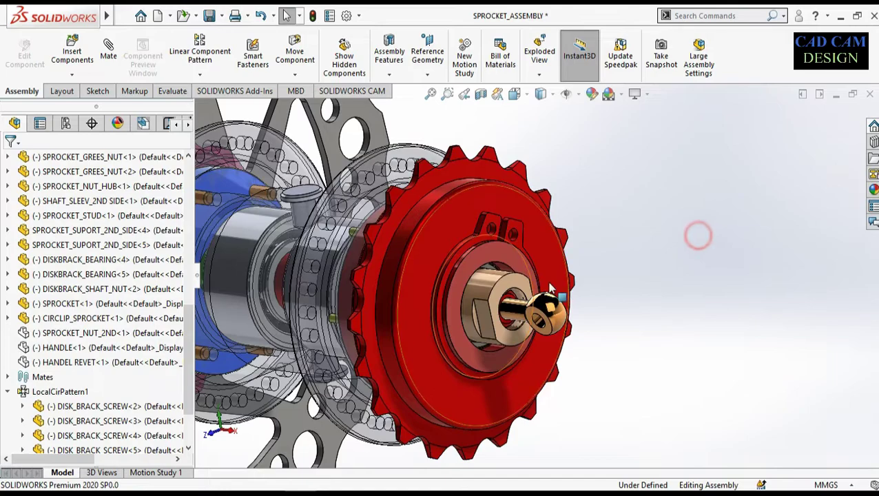
# Step: Show SPROCKET_NUT_2ND<1> between the shaft nut and the ball end of the pin, and examine it
pyautogui.click(67, 335)
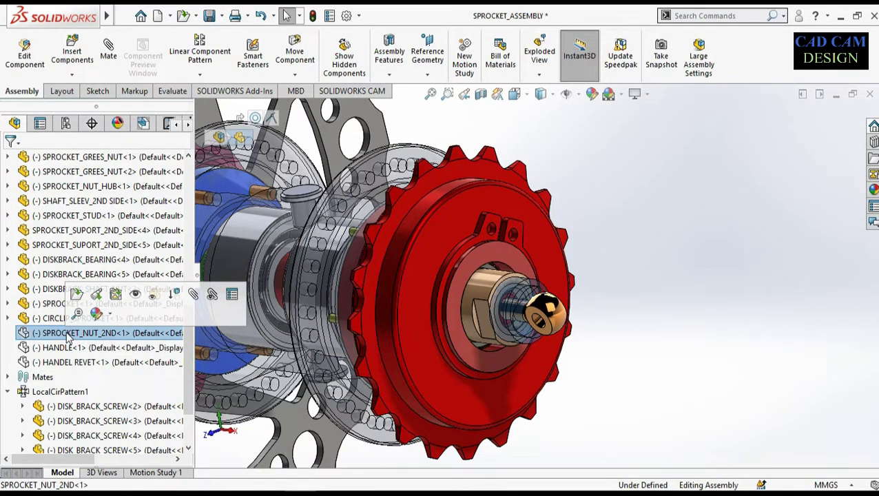
pyautogui.scroll(-3, 525, 303)
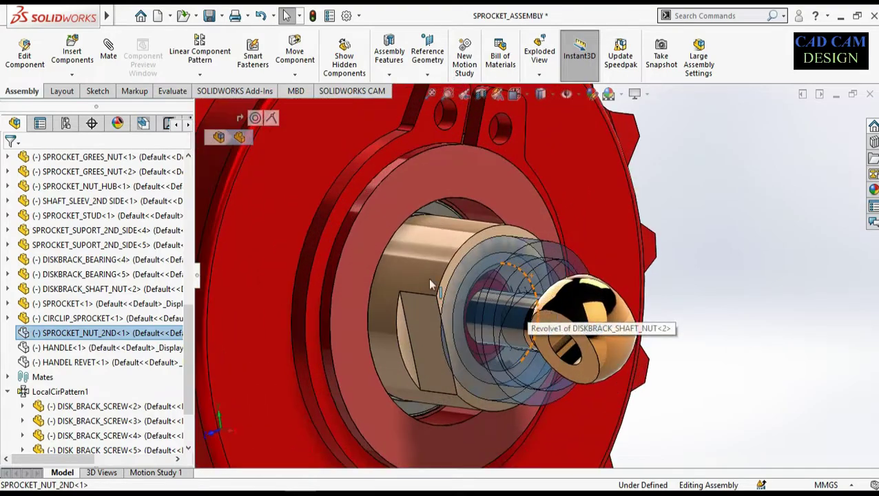
pyautogui.rightClick(51, 332)
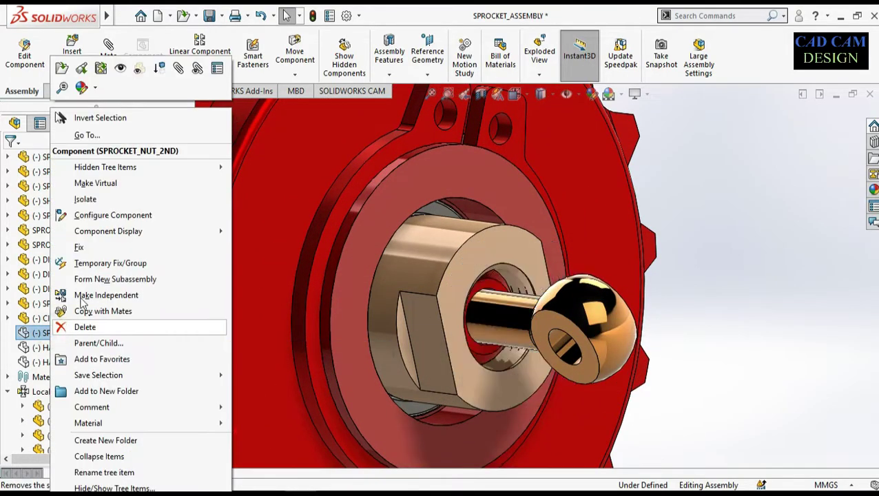
pyautogui.click(113, 67)
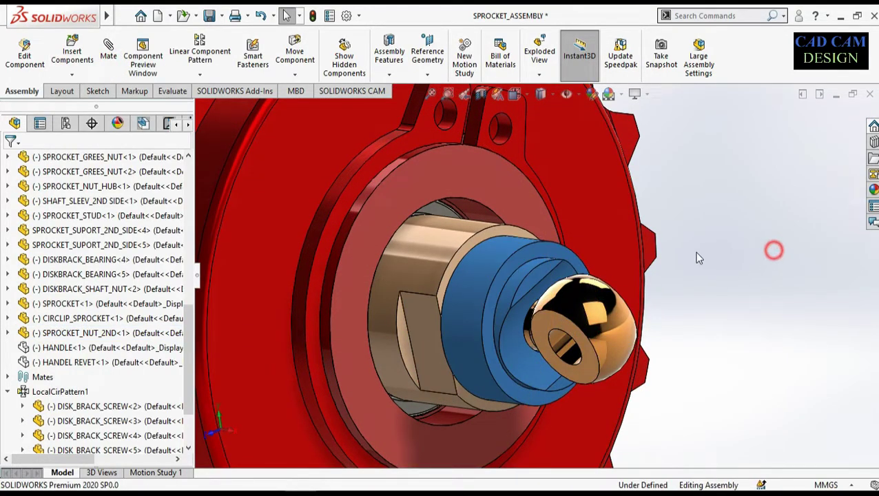
pyautogui.click(774, 250)
pyautogui.scroll(2, 637, 276)
pyautogui.moveTo(548, 286); pyautogui.dragTo(563, 288, button='middle')
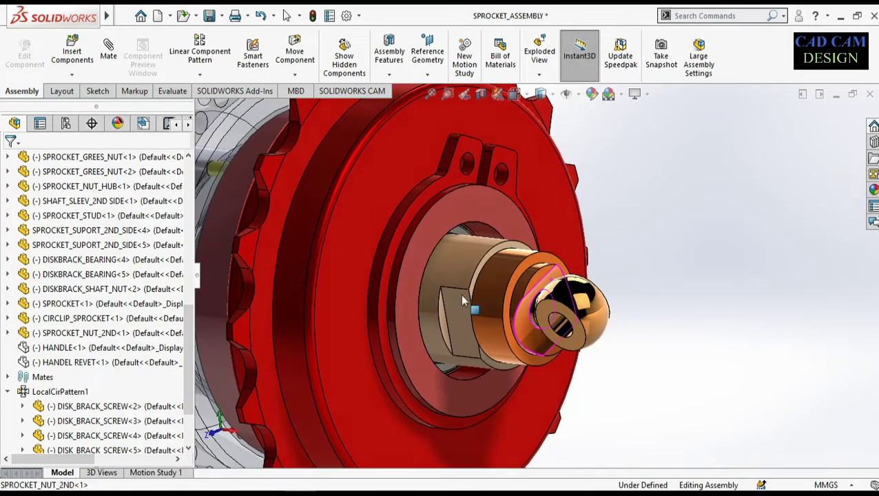
# Step: Show HANDLE<1> on the ball end of the sprocket-side nut and view it from the side
pyautogui.click(83, 348)
pyautogui.scroll(3, 422, 351)
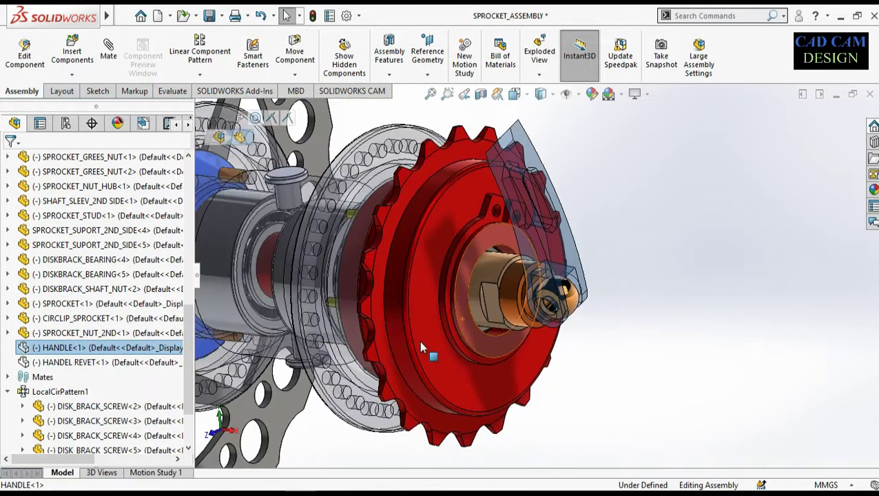
pyautogui.moveTo(430, 335); pyautogui.dragTo(549, 238, button='middle')
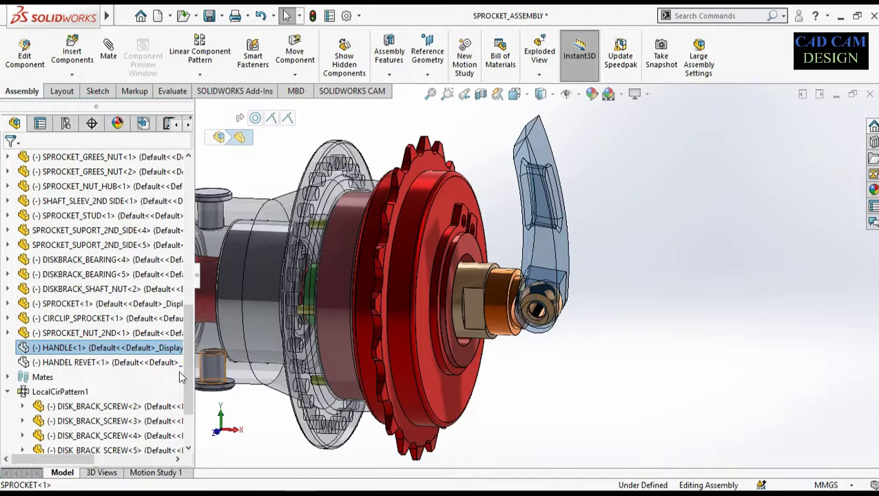
pyautogui.rightClick(102, 350)
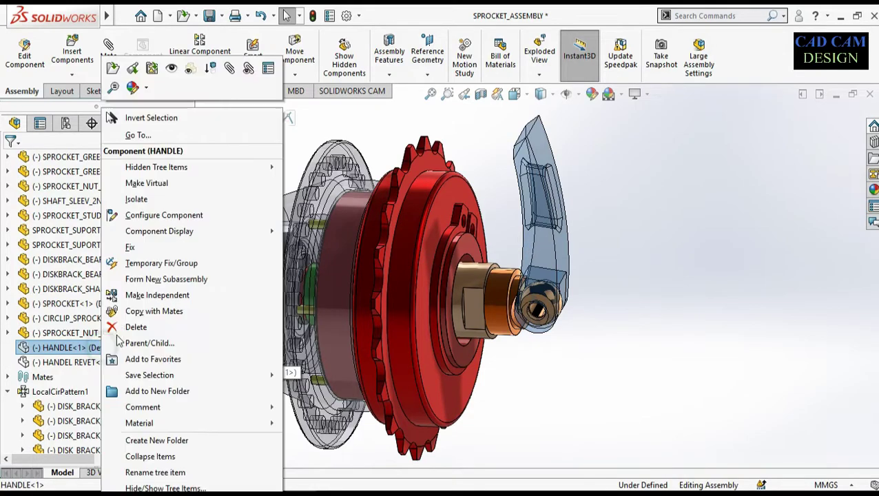
pyautogui.click(172, 73)
pyautogui.click(669, 285)
pyautogui.moveTo(647, 271)
pyautogui.mouseDown(button='middle')
pyautogui.moveTo(618, 255)
pyautogui.moveTo(614, 278)
pyautogui.moveTo(648, 275)
pyautogui.mouseUp(button='middle')
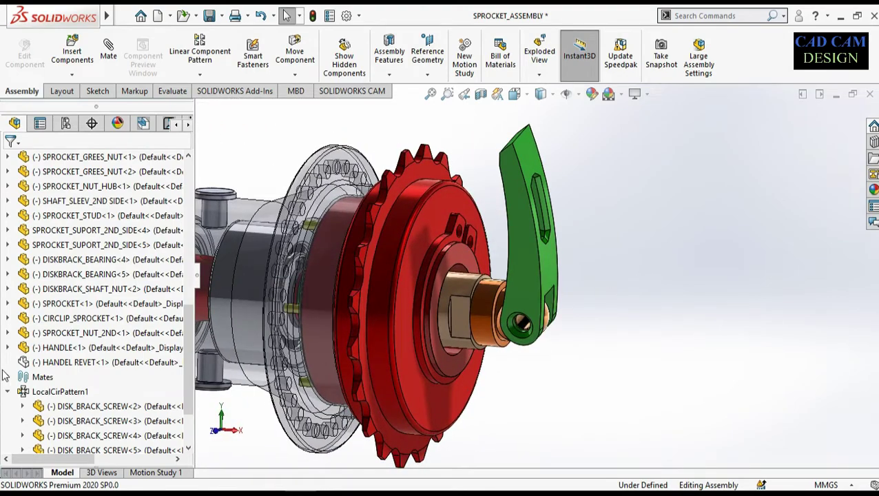
# Step: Show HANDEL REVET<1> in the green handle's pivot hole and view it with the whole hub
pyautogui.click(55, 364)
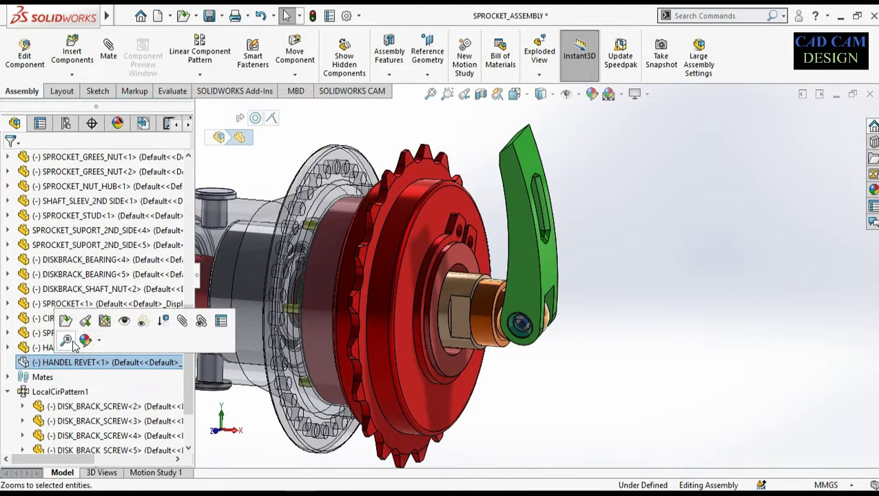
pyautogui.click(67, 340)
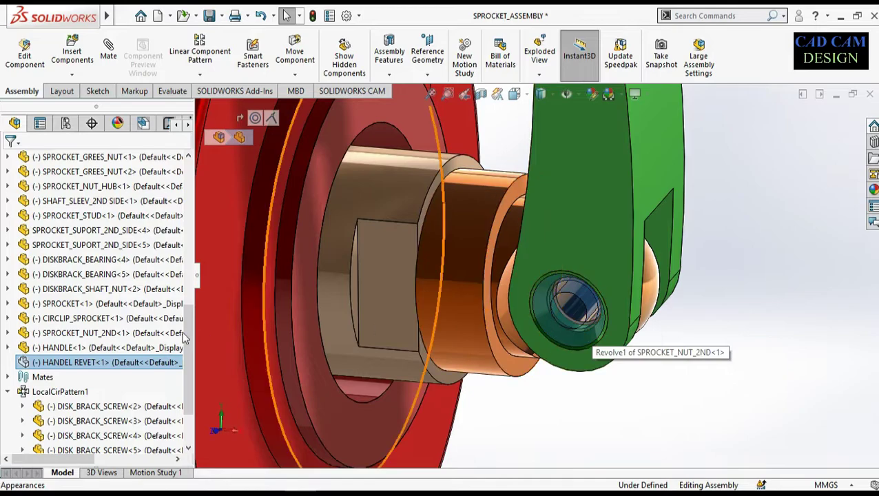
pyautogui.rightClick(81, 365)
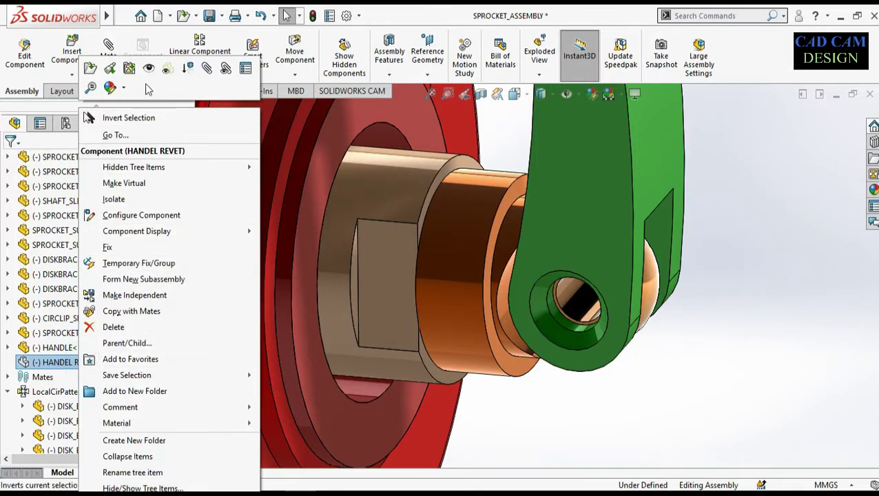
pyautogui.click(151, 69)
pyautogui.scroll(4, 668, 316)
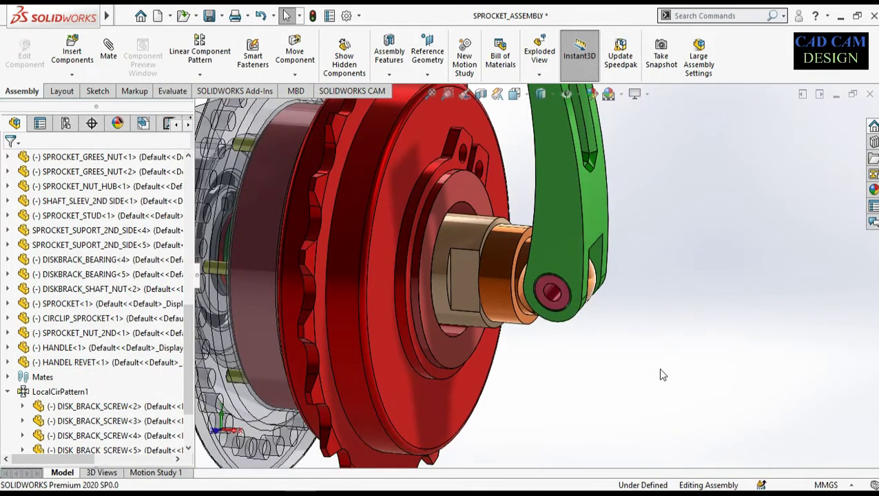
pyautogui.scroll(5, 614, 329)
pyautogui.scroll(-2, 406, 226)
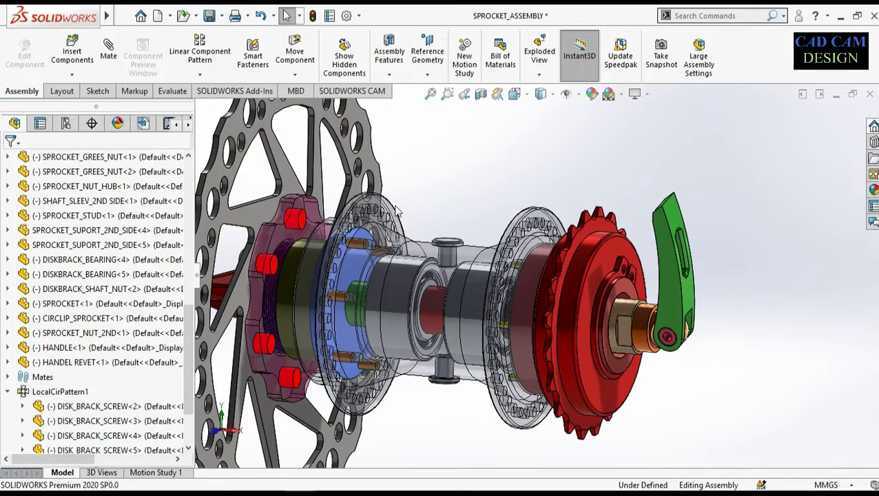
# Step: Turn the red sprocket about the hub axis to check its free rotation
pyautogui.scroll(1, 593, 266)
pyautogui.click(565, 245)
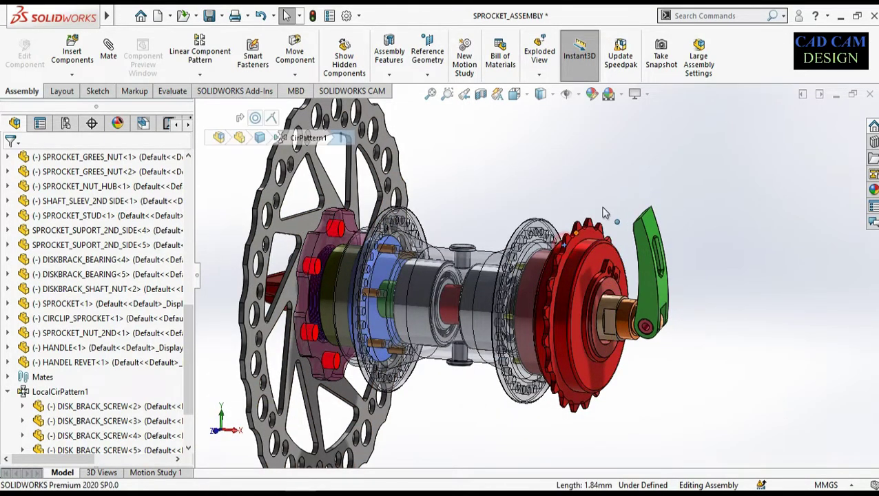
pyautogui.moveTo(502, 360); pyautogui.dragTo(494, 366)
pyautogui.moveTo(502, 365); pyautogui.dragTo(477, 366, button='middle')
pyautogui.moveTo(326, 136)
pyautogui.mouseDown()
pyautogui.moveTo(365, 116)
pyautogui.moveTo(290, 184)
pyautogui.moveTo(334, 130)
pyautogui.mouseUp()
pyautogui.moveTo(559, 231); pyautogui.dragTo(642, 320)
pyautogui.click(732, 294)
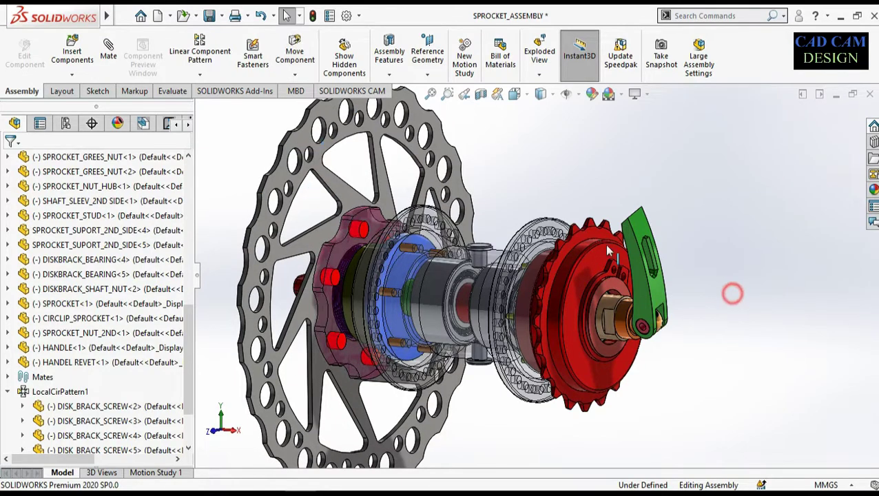
pyautogui.click(522, 241)
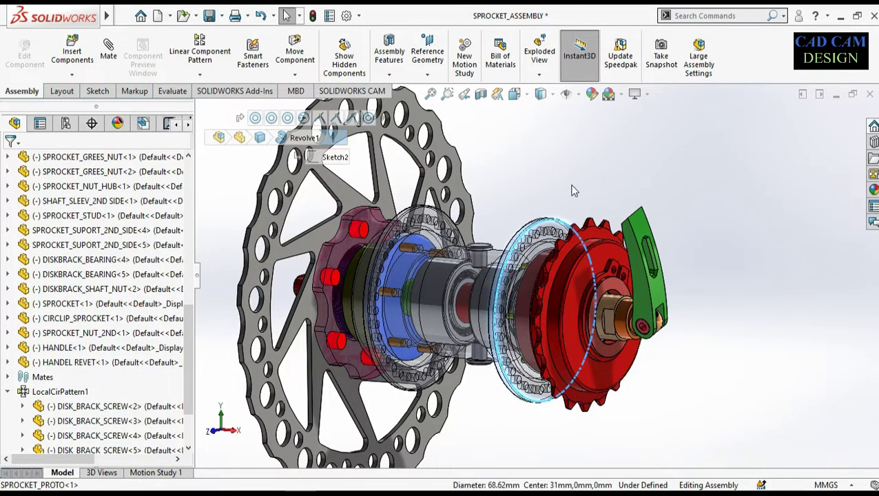
pyautogui.click(613, 148)
pyautogui.scroll(-5, 611, 243)
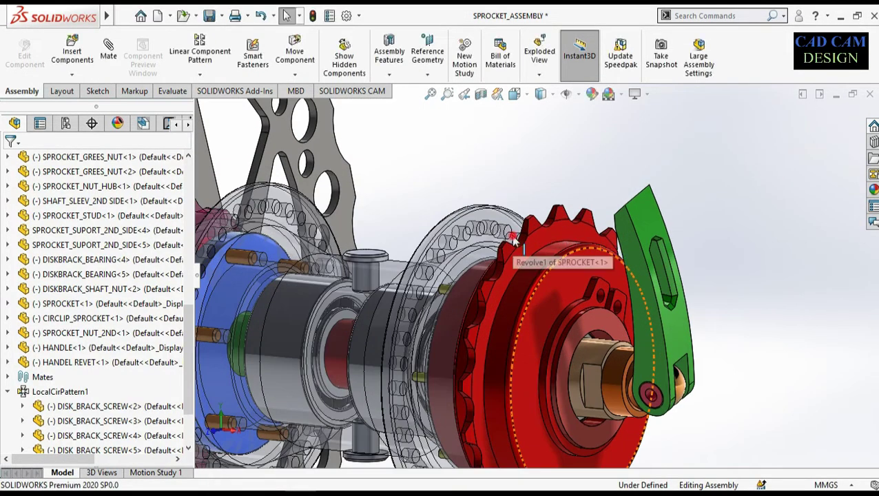
pyautogui.click(514, 237)
pyautogui.scroll(3, 513, 246)
pyautogui.moveTo(577, 246); pyautogui.dragTo(567, 421)
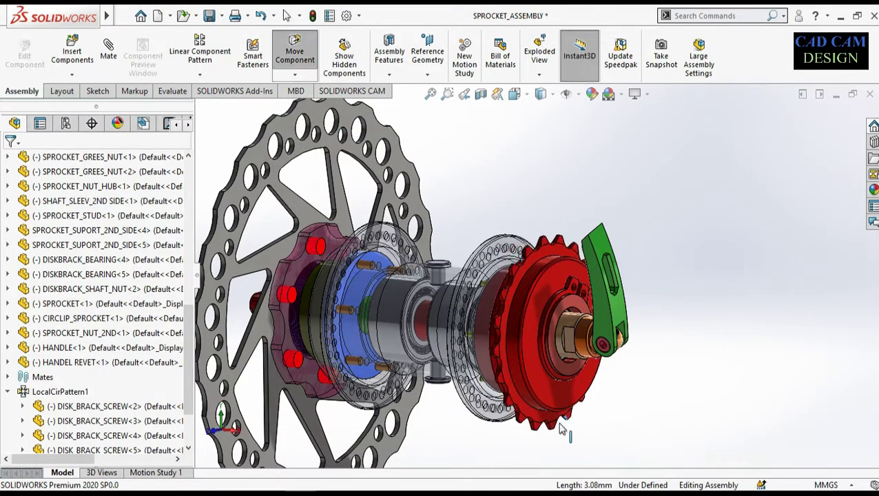
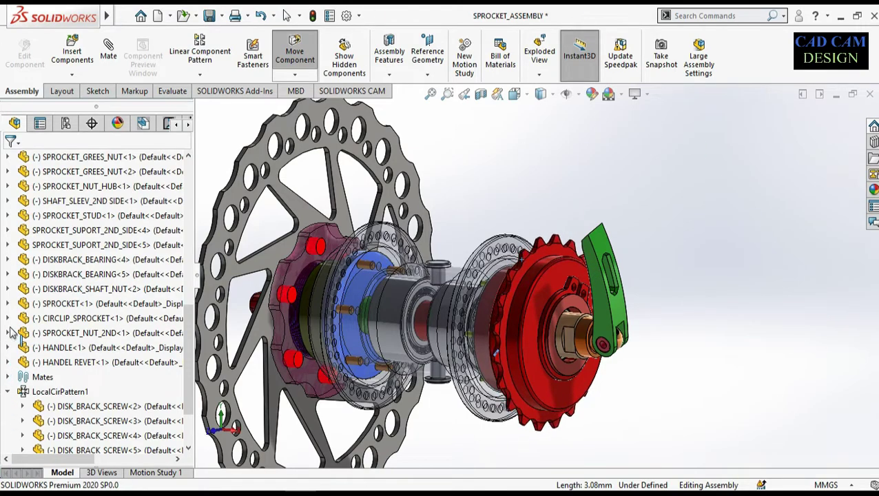
# Step: Swing the green handle outward about its rivet, then return it close to upright
pyautogui.click(728, 232)
pyautogui.moveTo(610, 254); pyautogui.dragTo(671, 314)
pyautogui.moveTo(669, 314); pyautogui.dragTo(680, 308, button='middle')
pyautogui.scroll(-4, 610, 350)
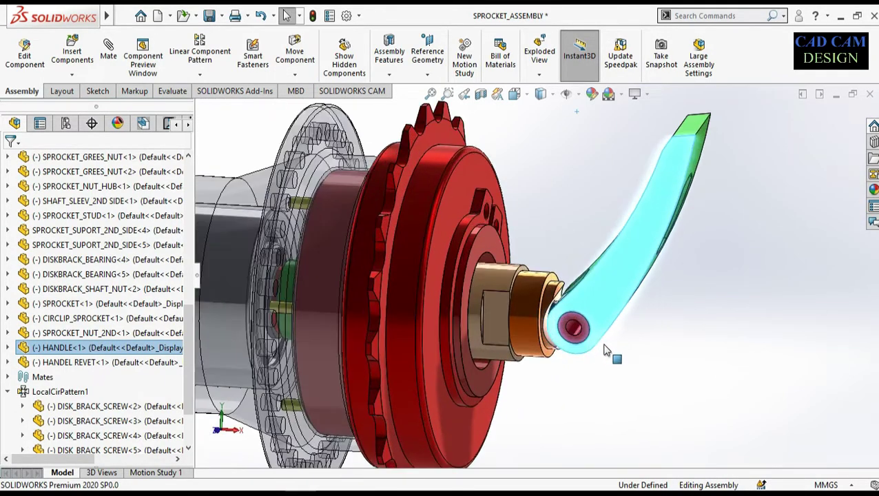
pyautogui.scroll(-1, 604, 349)
pyautogui.moveTo(680, 149); pyautogui.dragTo(612, 98)
pyautogui.click(724, 295)
pyautogui.scroll(6, 693, 359)
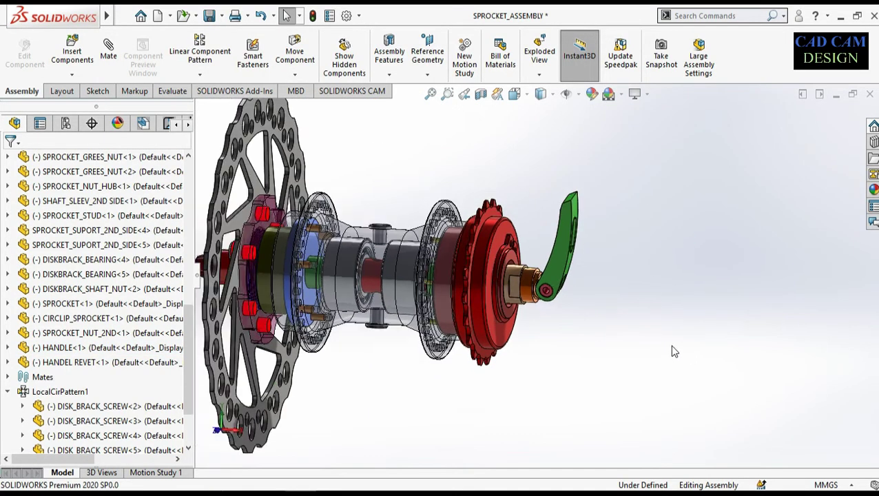
# Step: Turn off the transparency of the hub body SPROCKET_PROTO<1>
pyautogui.moveTo(795, 359); pyautogui.dragTo(732, 361, button='middle')
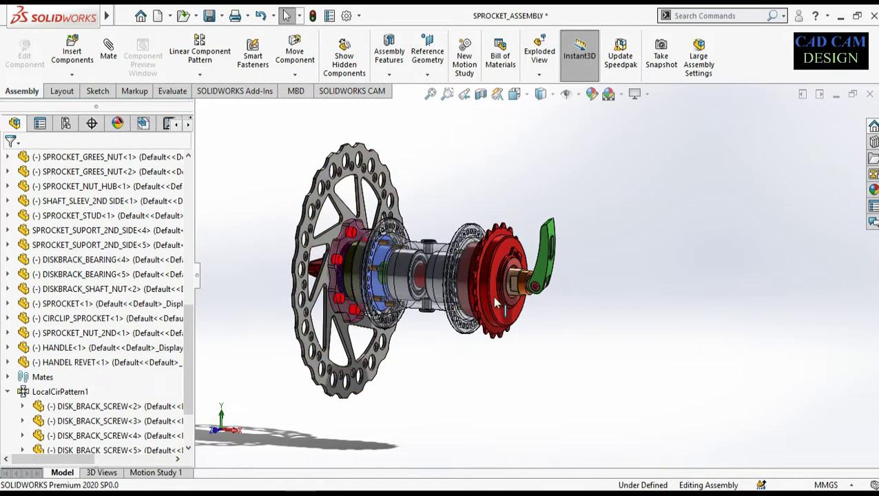
pyautogui.scroll(-3, 492, 276)
pyautogui.click(441, 189)
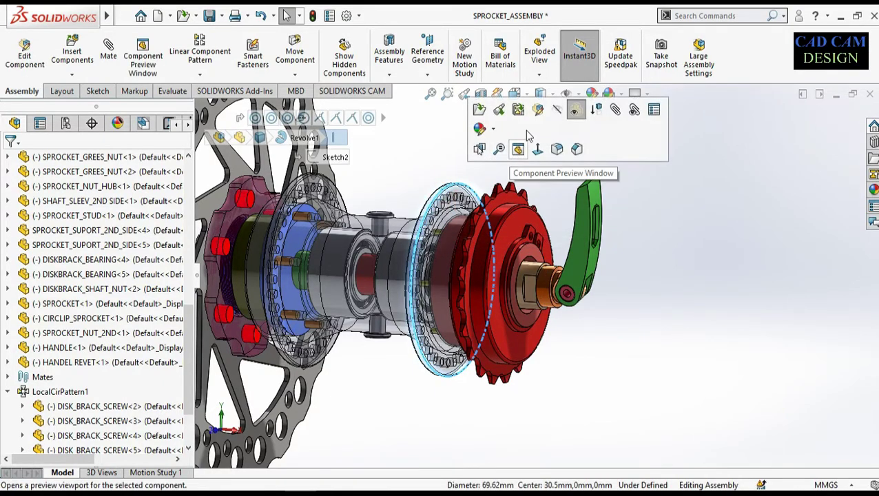
pyautogui.click(575, 109)
pyautogui.click(701, 238)
pyautogui.scroll(3, 467, 244)
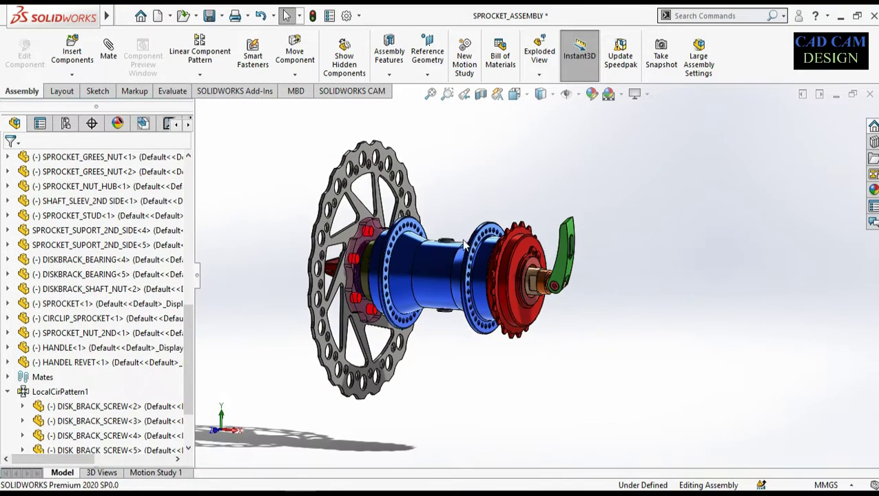
# Step: Turn off the transparency of the disc brake's supporting plate behind the rotor
pyautogui.scroll(-5, 448, 268)
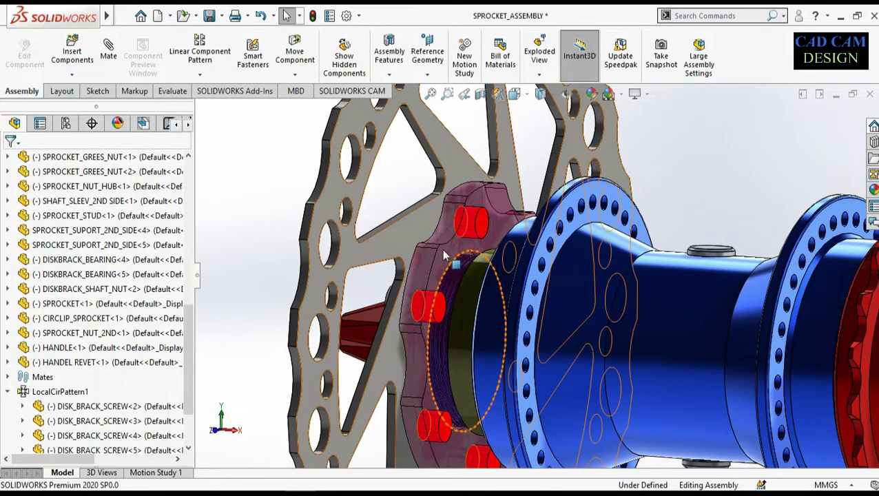
pyautogui.click(441, 251)
pyautogui.moveTo(444, 254); pyautogui.dragTo(470, 242, button='middle')
pyautogui.scroll(-4, 492, 186)
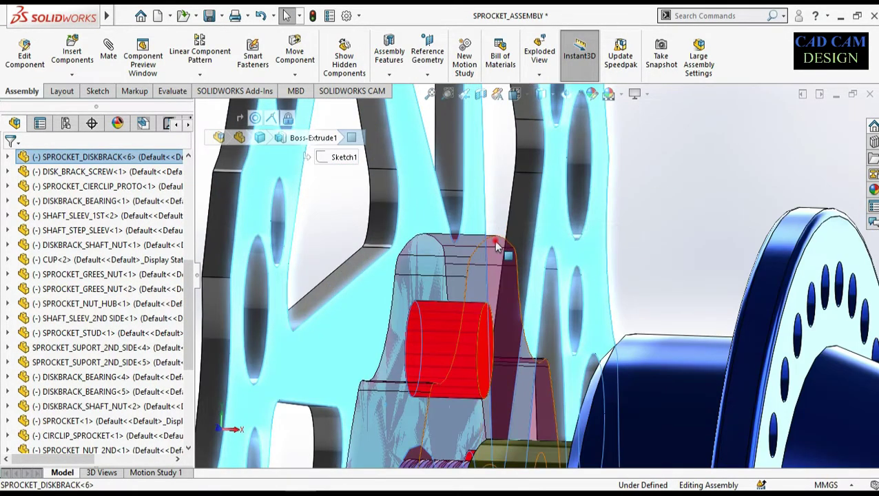
pyautogui.click(495, 240)
pyautogui.click(625, 168)
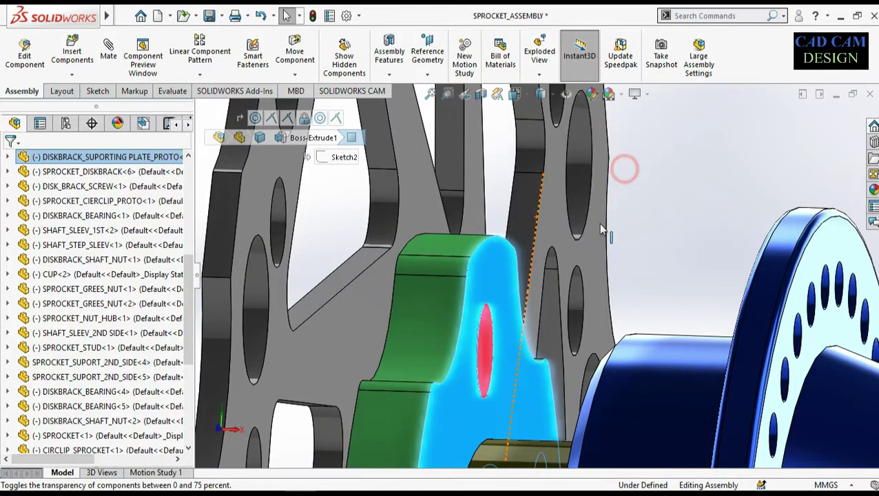
pyautogui.scroll(5, 703, 166)
pyautogui.click(702, 166)
# Step: Examine the complete hub assembly from the rotor side, the sprocket side and straight from the side
pyautogui.moveTo(576, 245); pyautogui.dragTo(614, 259, button='middle')
pyautogui.scroll(4, 508, 257)
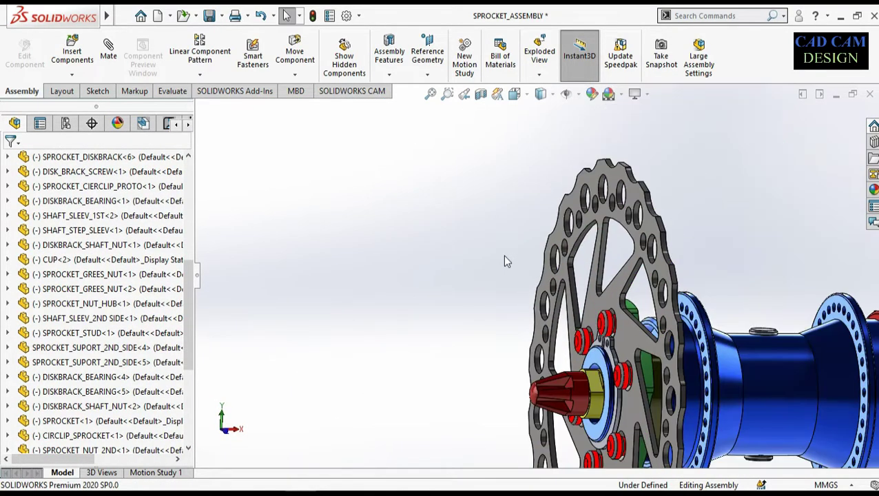
pyautogui.scroll(3, 661, 374)
pyautogui.moveTo(785, 397); pyautogui.dragTo(720, 404, button='middle')
pyautogui.scroll(3, 730, 394)
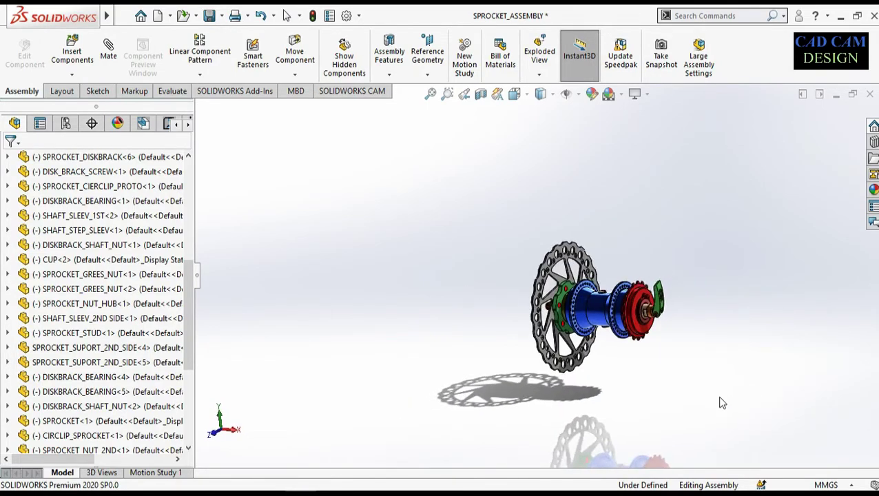
pyautogui.scroll(-3, 708, 316)
pyautogui.scroll(-2, 422, 363)
pyautogui.scroll(2, 529, 412)
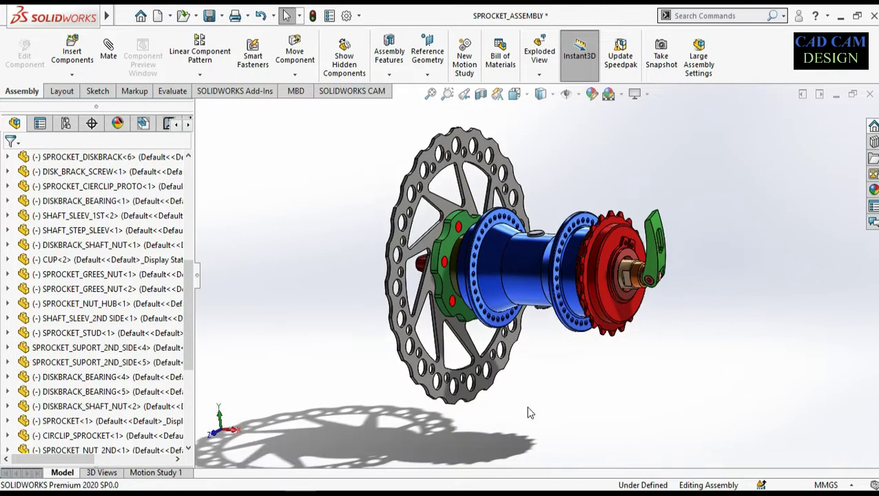
pyautogui.scroll(-1, 535, 386)
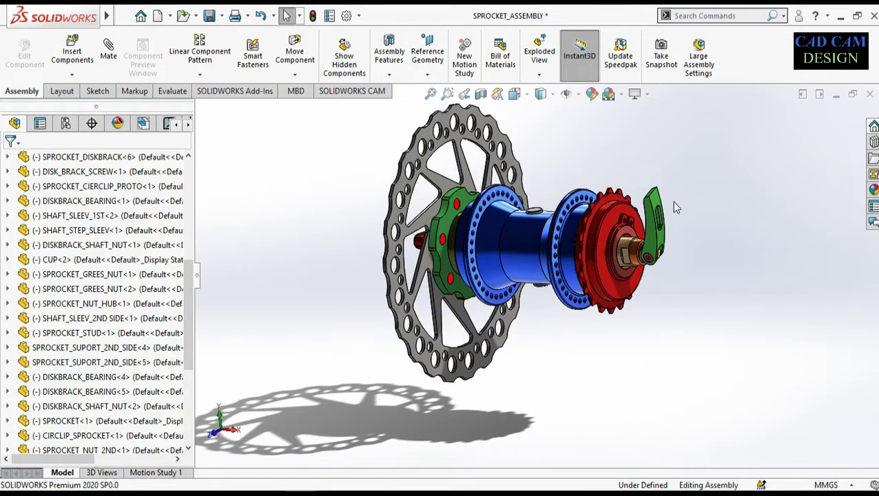
pyautogui.scroll(-2, 672, 159)
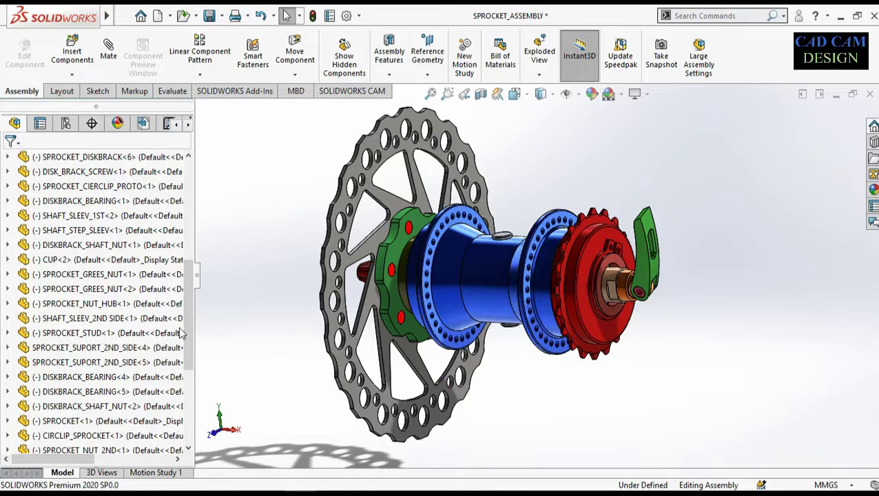
pyautogui.scroll(6, 185, 329)
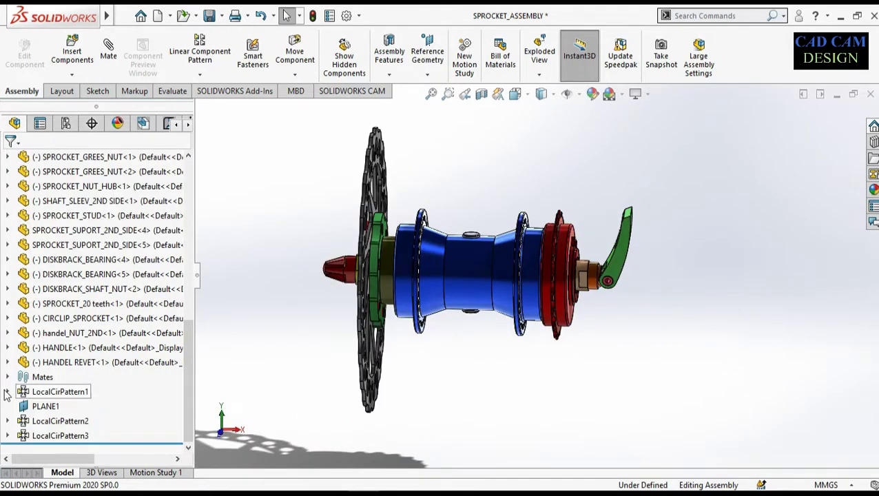
# Step: Select PLANE1 and show the hub assembly squarely from the front with the plane highlighted
pyautogui.click(37, 409)
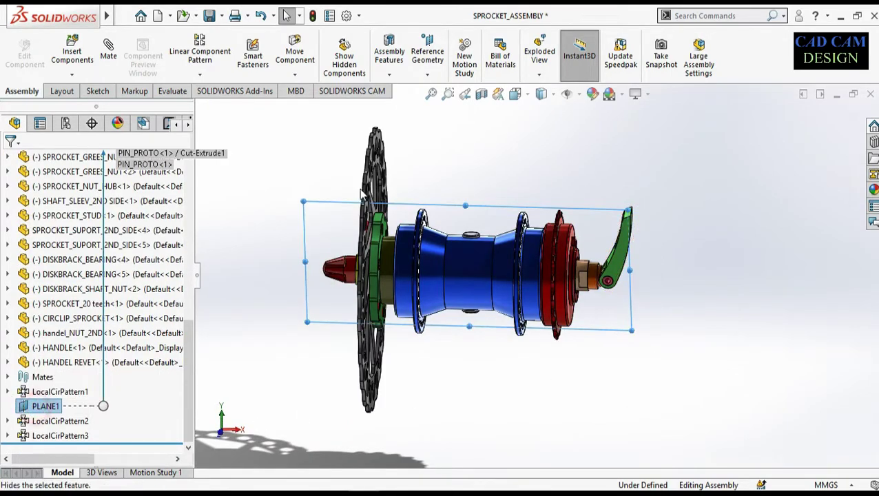
pyautogui.click(515, 95)
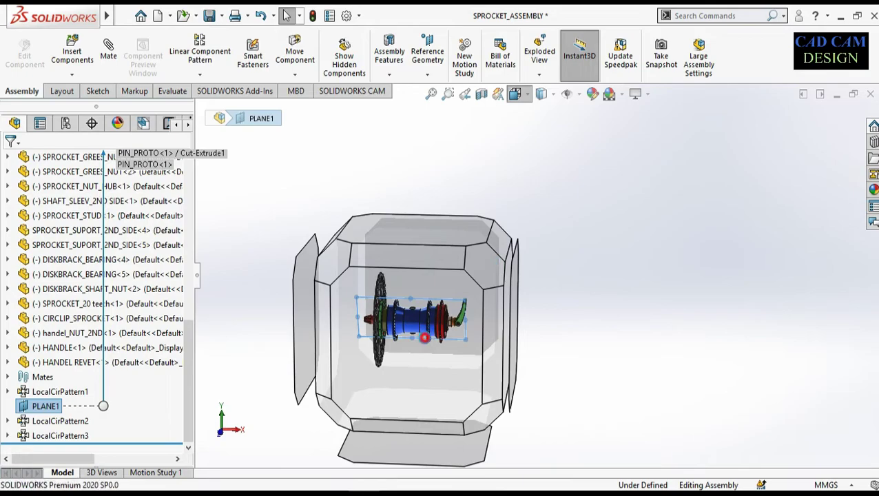
pyautogui.click(430, 339)
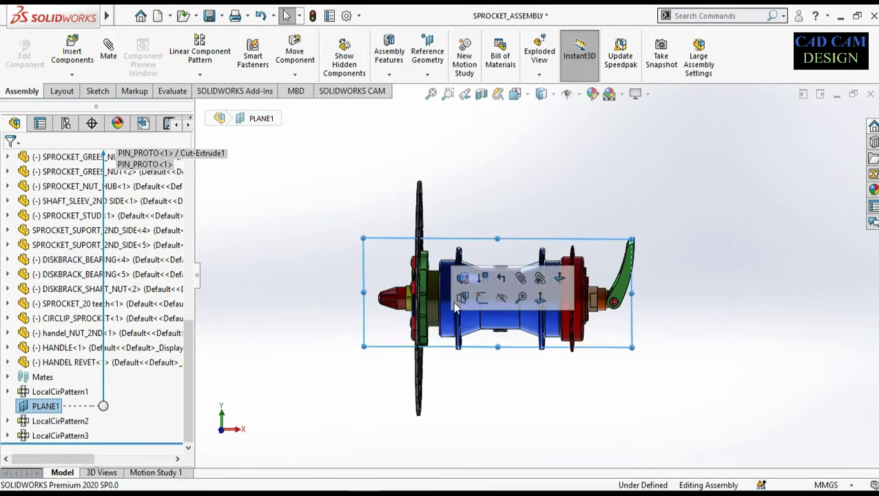
pyautogui.press('Left')
pyautogui.press('Left')
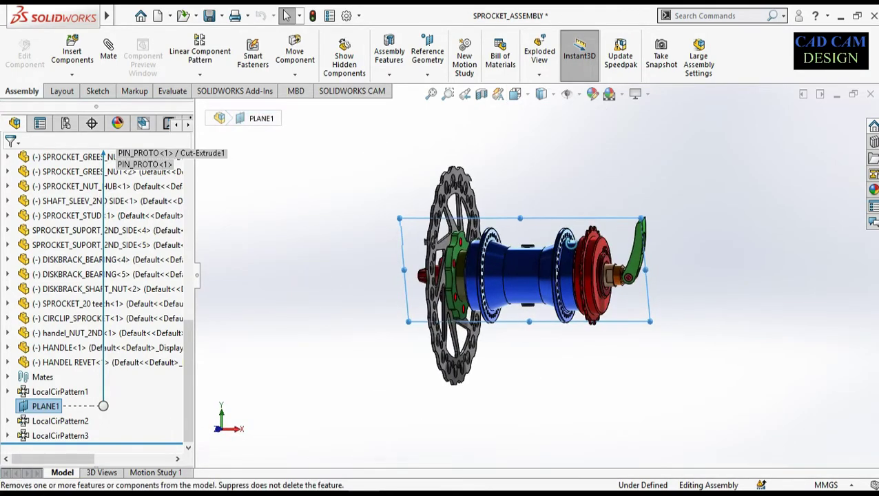
pyautogui.moveTo(598, 233)
pyautogui.mouseDown(button='middle')
pyautogui.moveTo(531, 241)
pyautogui.moveTo(597, 233)
pyautogui.mouseUp(button='middle')
pyautogui.click(591, 219)
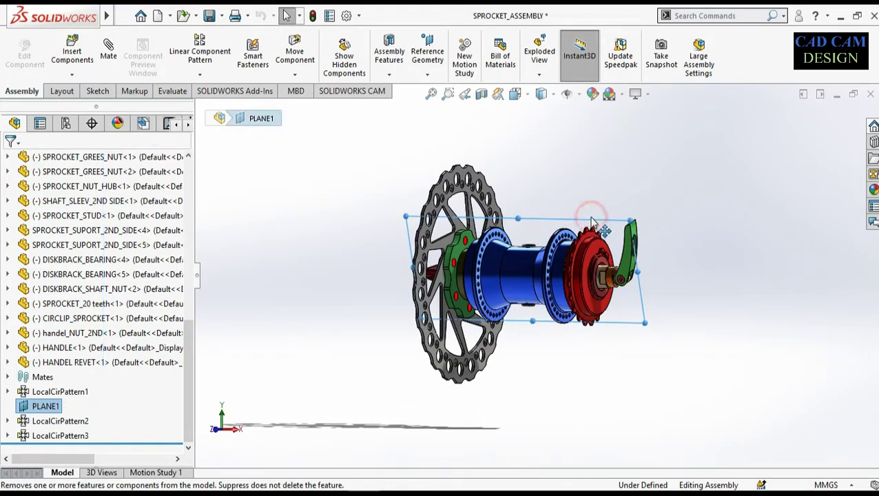
pyautogui.click(515, 95)
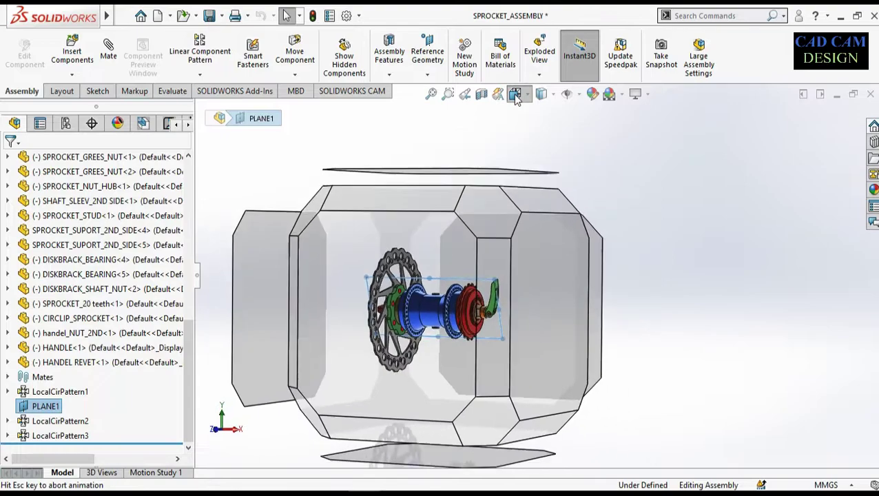
pyautogui.click(444, 291)
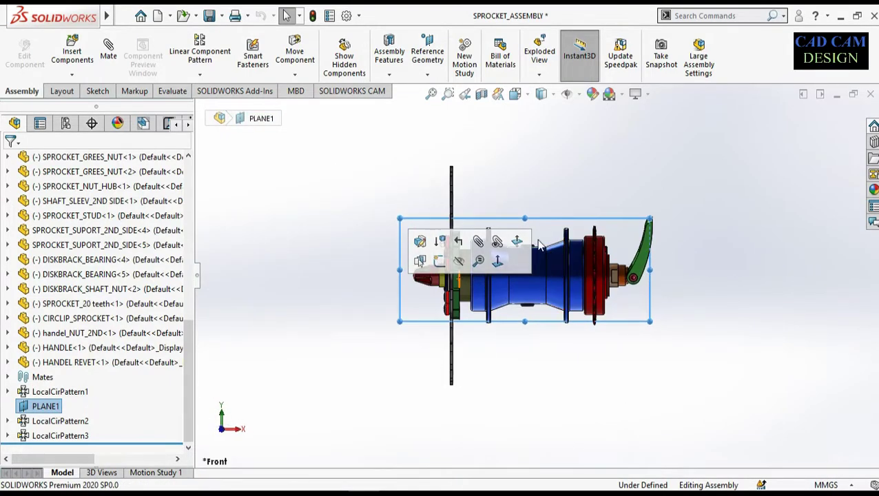
# Step: Enlarge the border of PLANE1 above and below the hub, almost to the rotor's full height
pyautogui.click(527, 219)
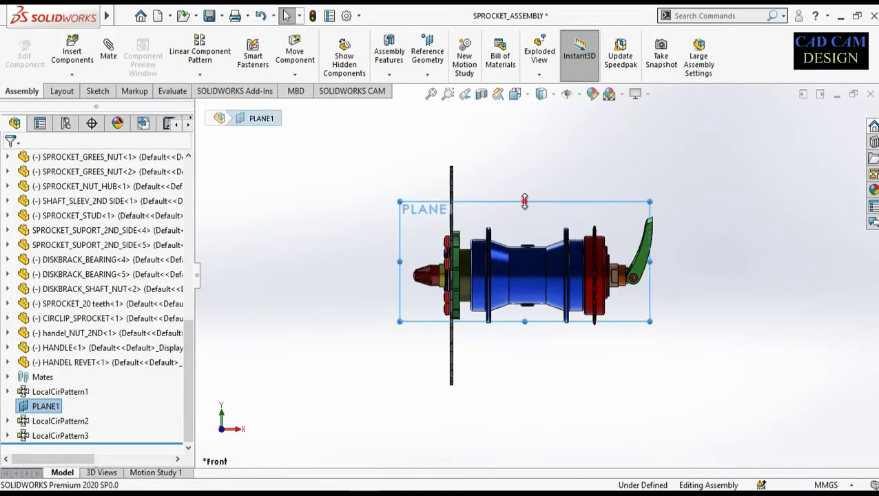
pyautogui.moveTo(525, 201); pyautogui.dragTo(535, 152)
pyautogui.moveTo(527, 320); pyautogui.dragTo(523, 378)
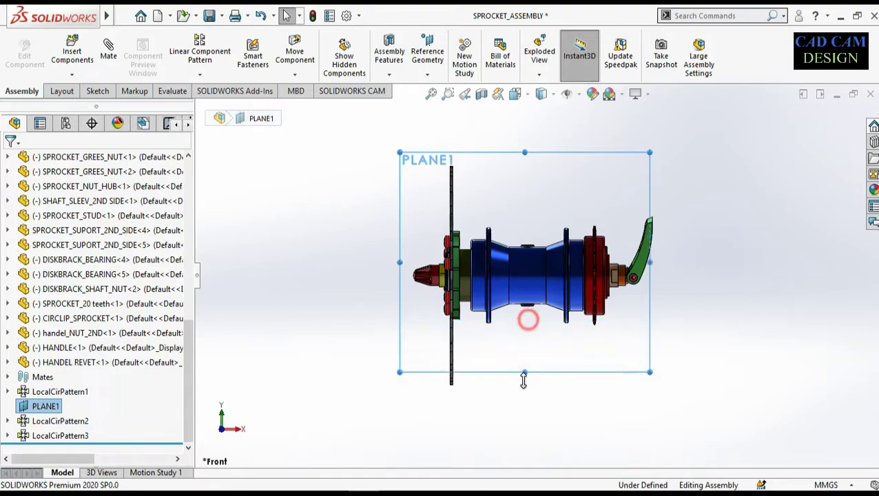
pyautogui.click(675, 316)
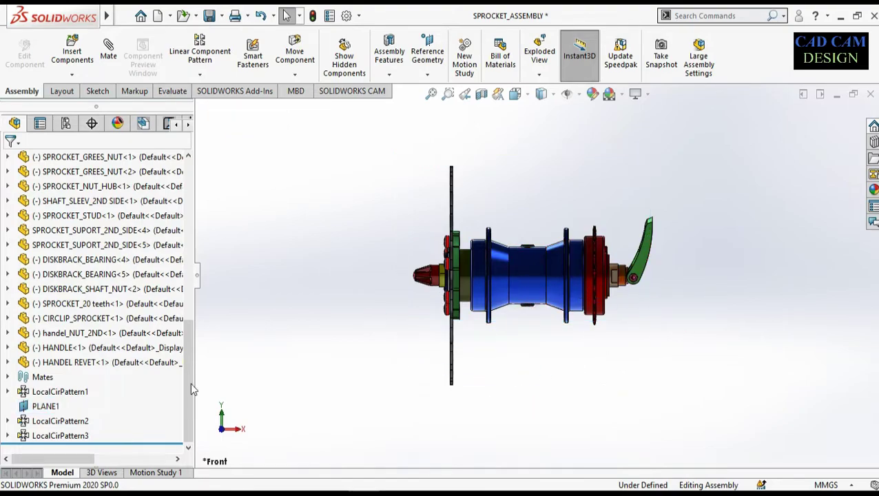
# Step: Create a planar section view of the assembly through PLANE1
pyautogui.click(36, 406)
pyautogui.click(481, 95)
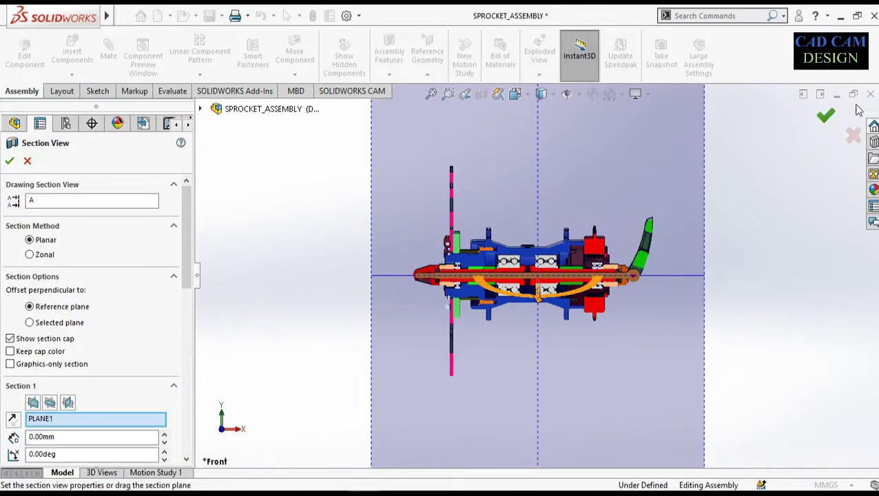
pyautogui.click(826, 116)
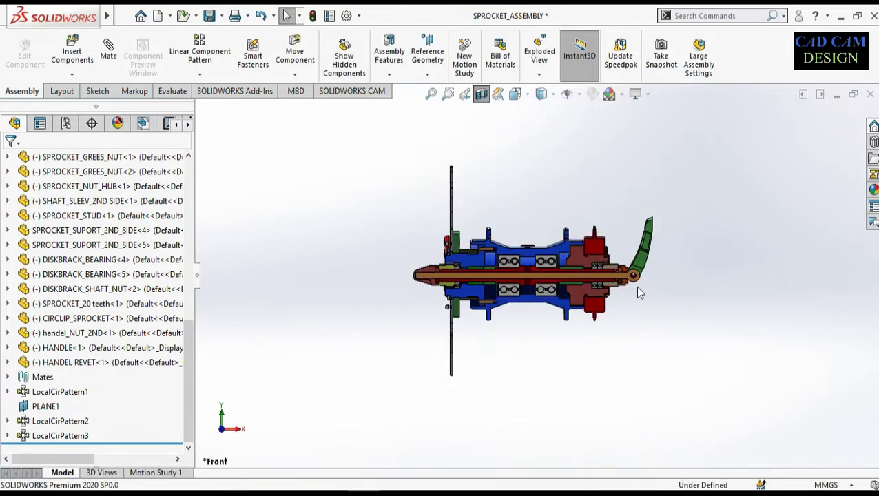
# Step: Examine the sectioned hub's shaft, bearings and sleeves from the front and at an angle from the rotor side
pyautogui.scroll(-2, 584, 279)
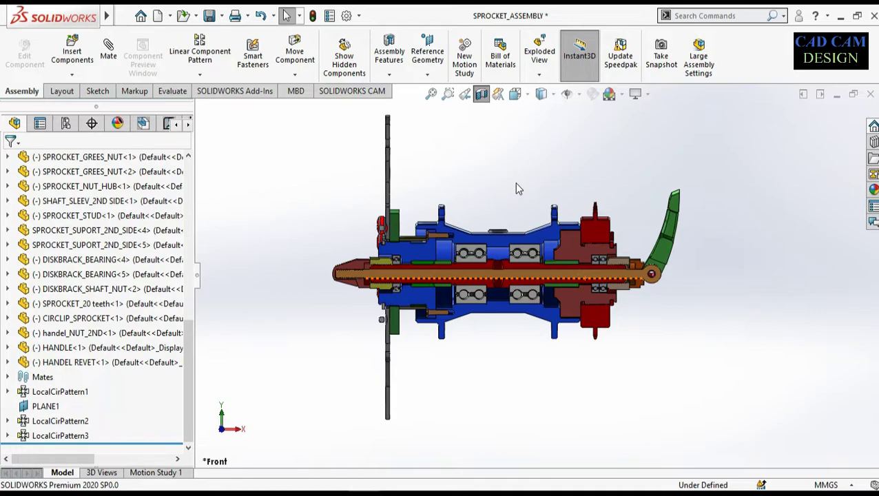
pyautogui.scroll(-1, 515, 189)
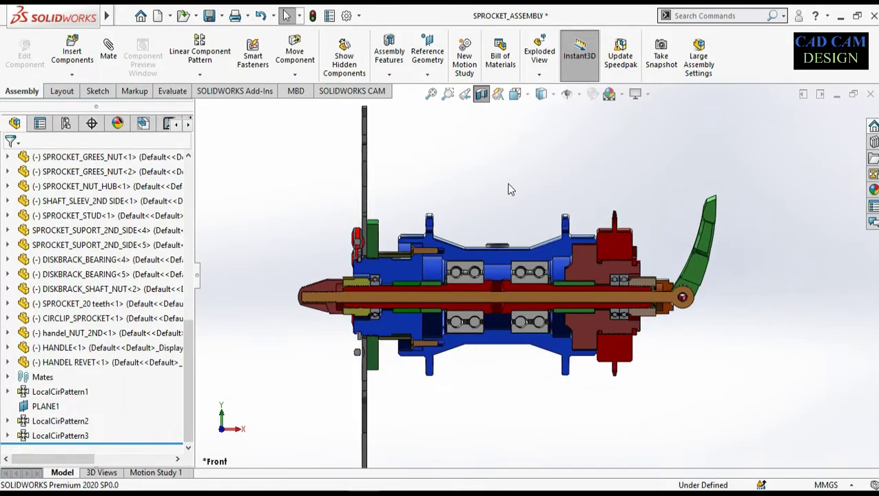
pyautogui.moveTo(500, 185); pyautogui.dragTo(495, 189, button='middle')
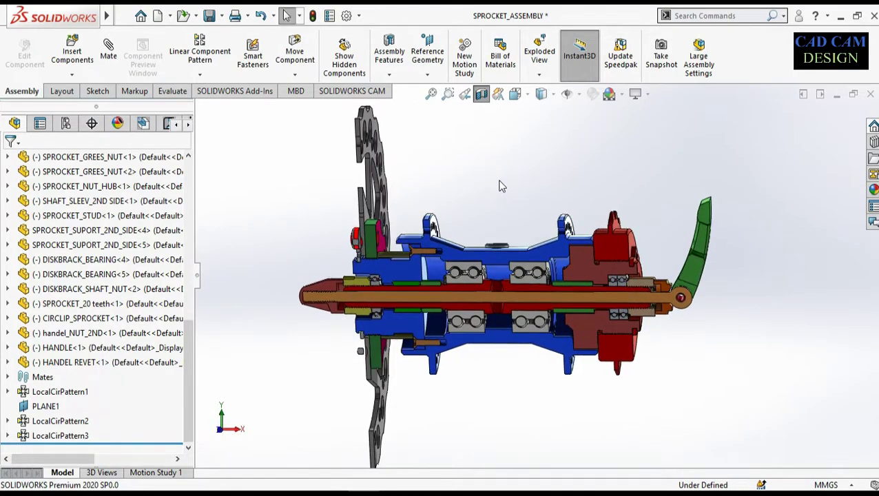
pyautogui.moveTo(495, 384); pyautogui.dragTo(533, 386, button='middle')
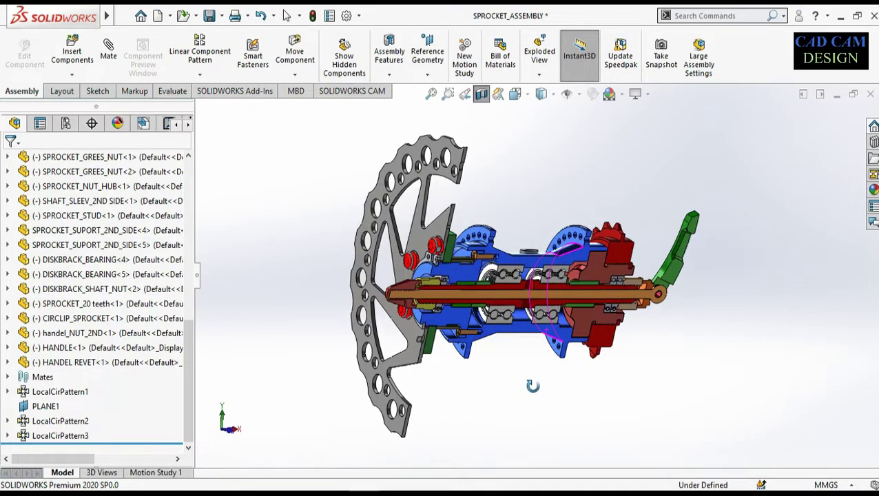
pyautogui.moveTo(533, 386); pyautogui.dragTo(513, 378, button='middle')
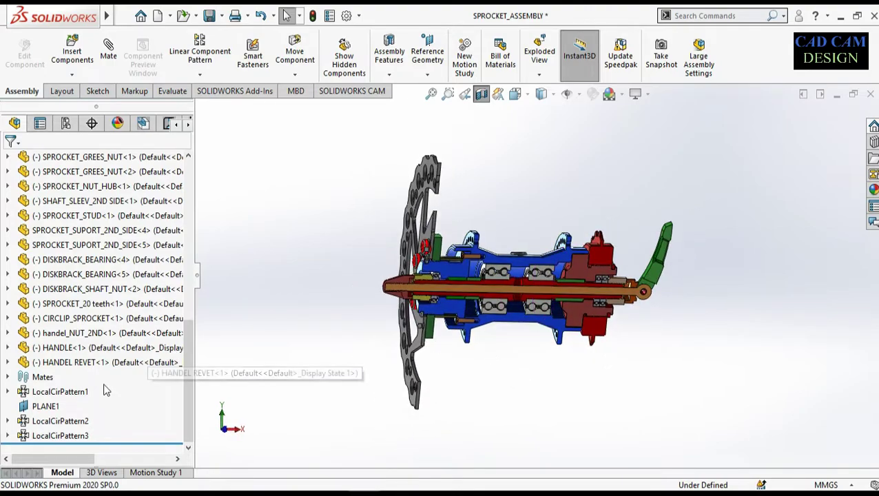
# Step: Return the sectioned assembly to the front view and examine its bearings, sleeves and central shaft close up
pyautogui.click(43, 407)
pyautogui.click(515, 94)
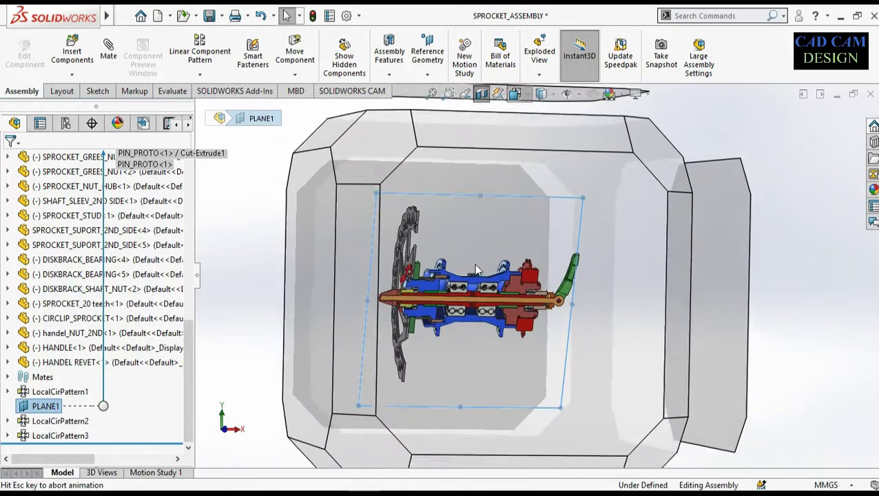
pyautogui.click(435, 266)
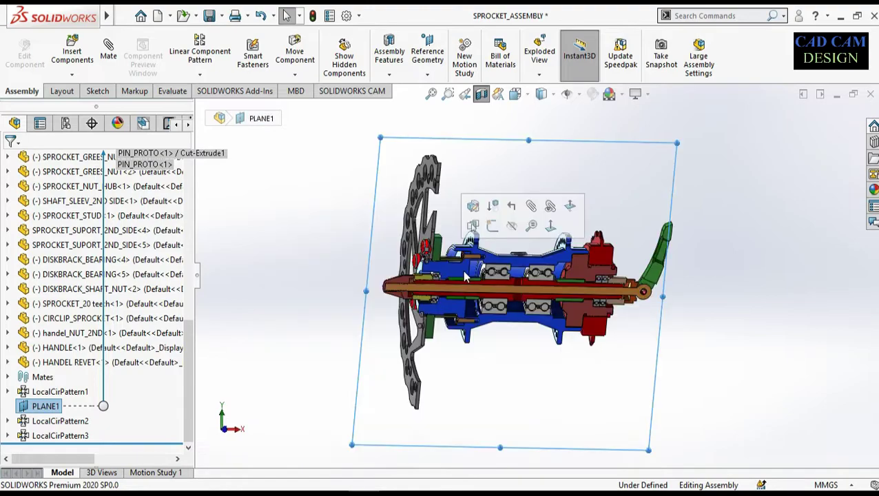
pyautogui.click(718, 236)
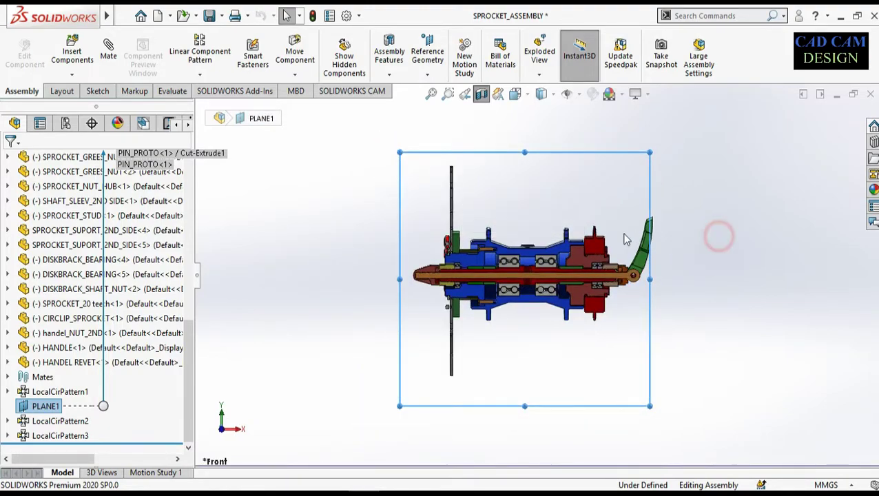
pyautogui.scroll(-5, 570, 251)
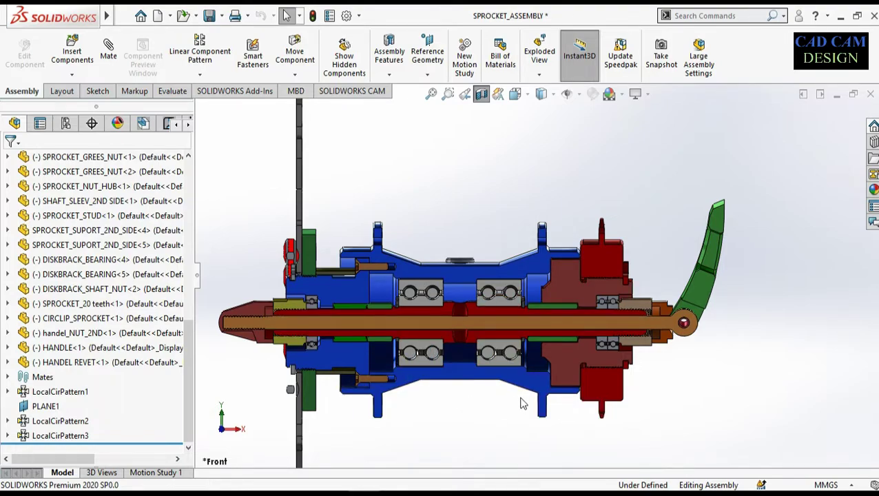
pyautogui.press('z')
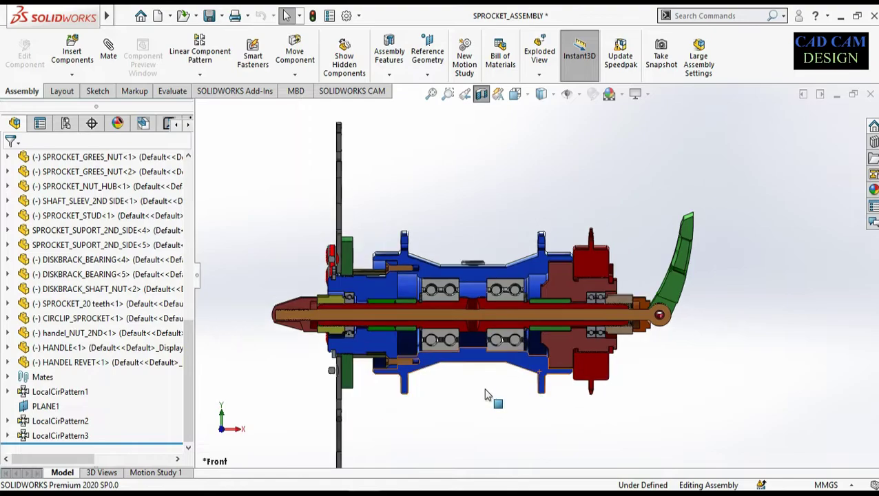
pyautogui.press('z')
pyautogui.scroll(-1, 389, 428)
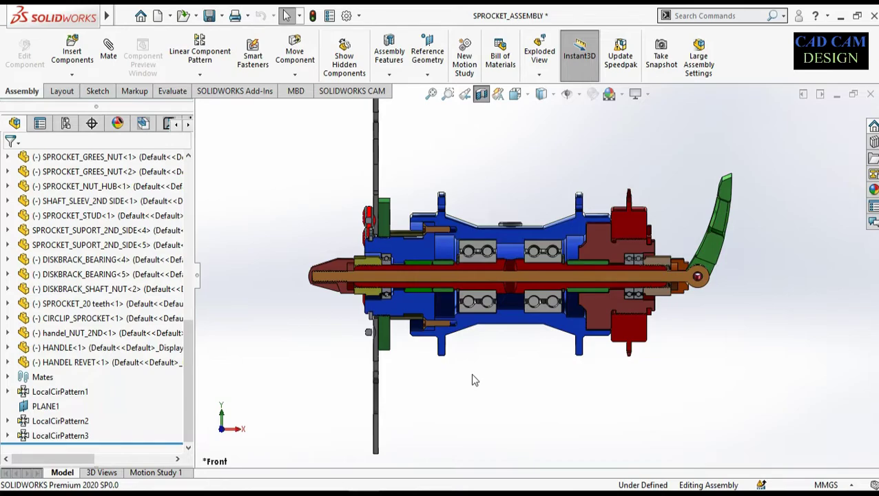
# Step: Examine the cut assembly at an angle from the rotor side and from the sprocket side
pyautogui.moveTo(577, 344)
pyautogui.mouseDown(button='middle')
pyautogui.moveTo(613, 342)
pyautogui.moveTo(563, 330)
pyautogui.moveTo(596, 321)
pyautogui.moveTo(579, 315)
pyautogui.moveTo(596, 324)
pyautogui.moveTo(603, 351)
pyautogui.moveTo(579, 348)
pyautogui.mouseUp(button='middle')
pyautogui.moveTo(539, 371); pyautogui.dragTo(546, 373, button='middle')
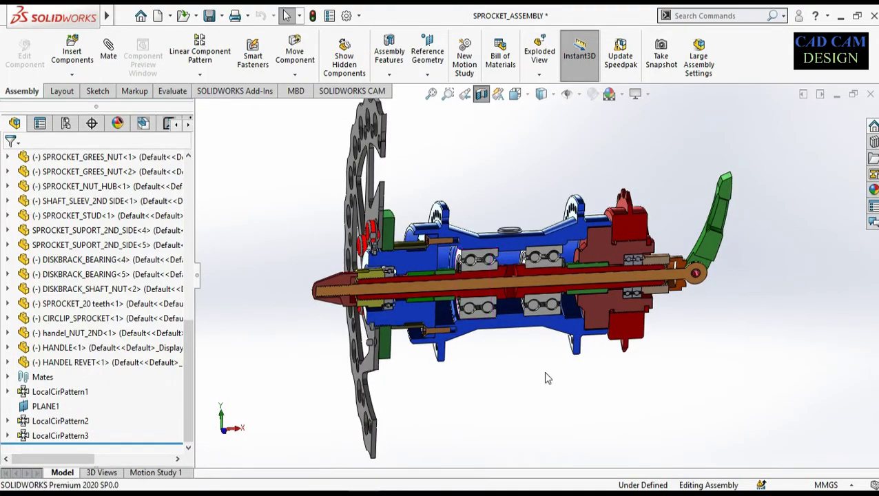
pyautogui.scroll(2, 546, 373)
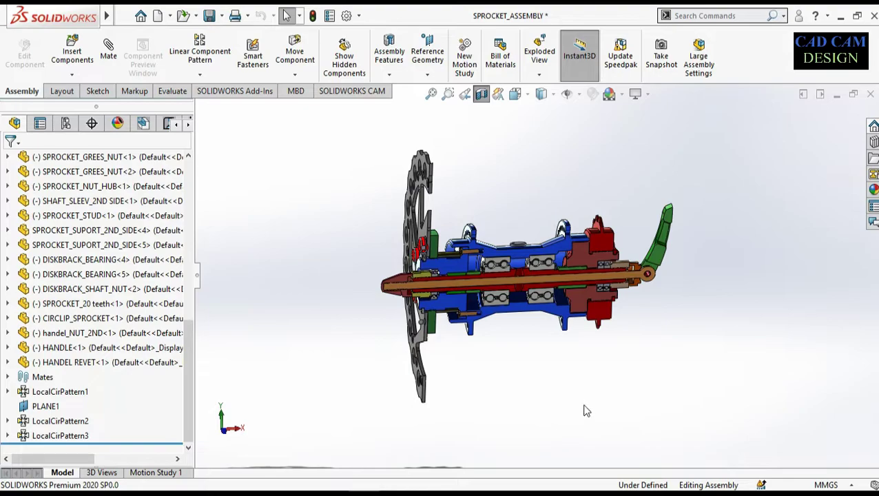
pyautogui.moveTo(596, 387); pyautogui.dragTo(560, 389, button='middle')
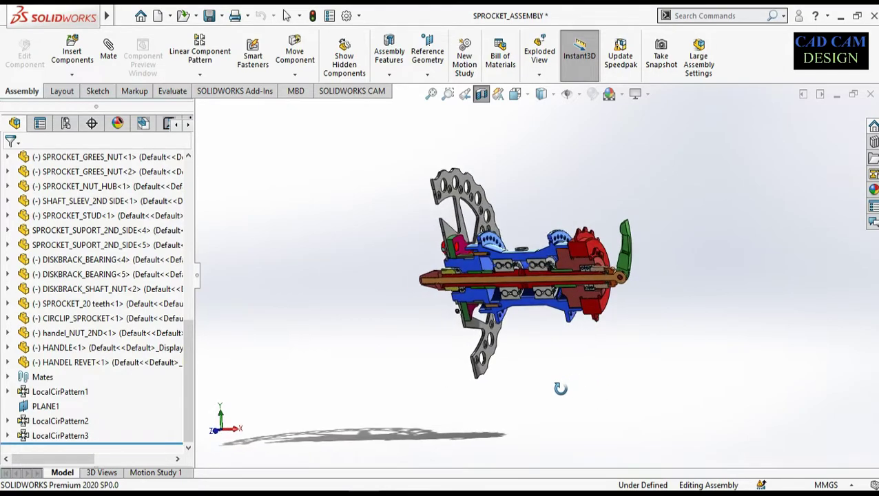
pyautogui.scroll(-3, 597, 327)
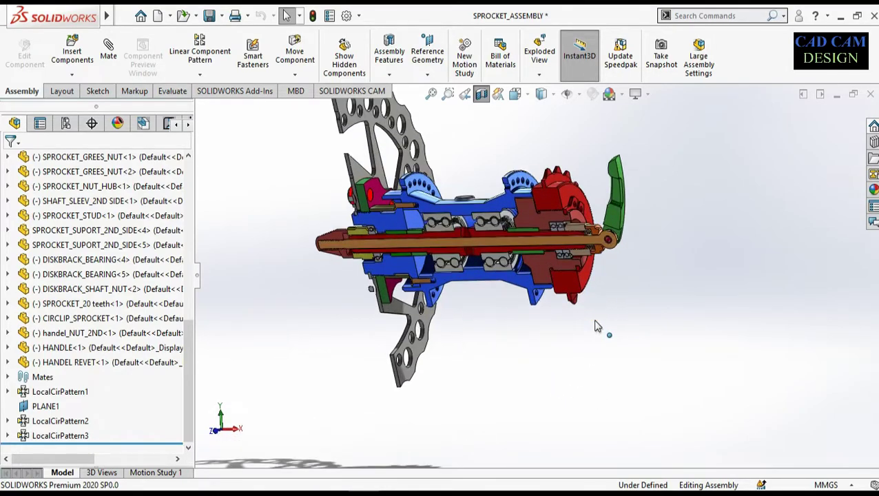
pyautogui.scroll(1, 544, 296)
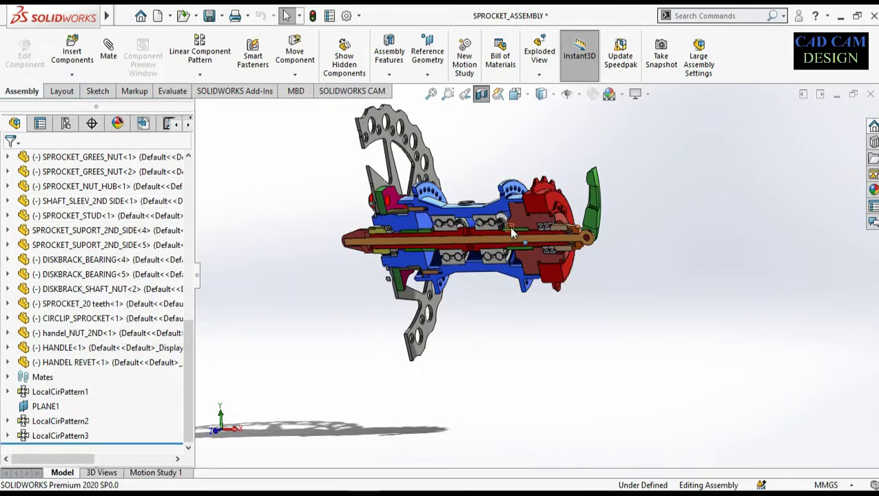
pyautogui.moveTo(485, 325); pyautogui.dragTo(524, 299, button='middle')
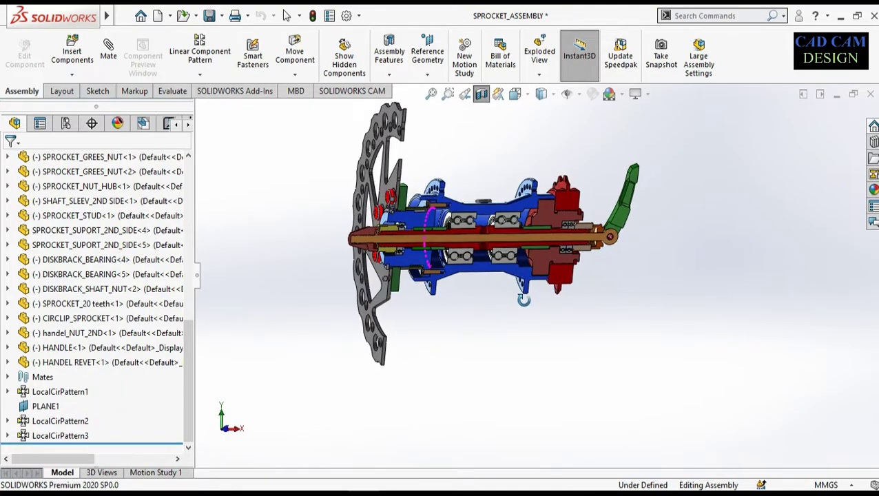
# Step: Turn off the section view and show the complete assembly in the isometric view
pyautogui.click(516, 93)
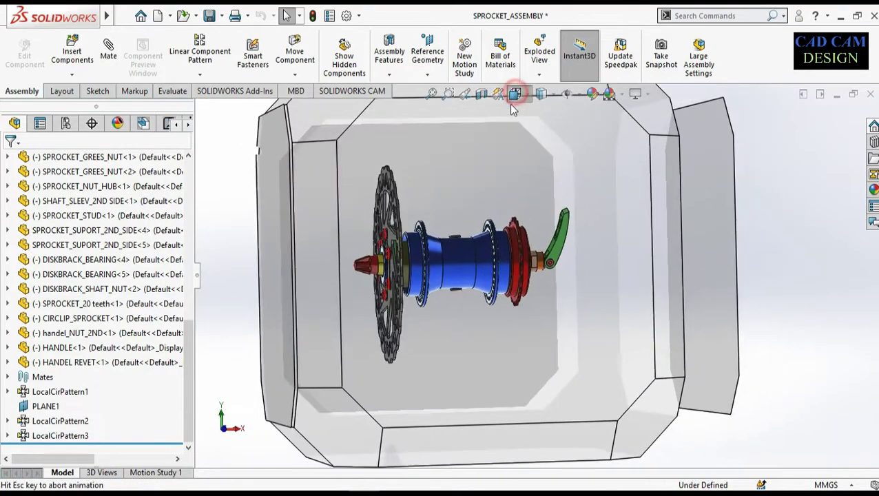
pyautogui.click(515, 236)
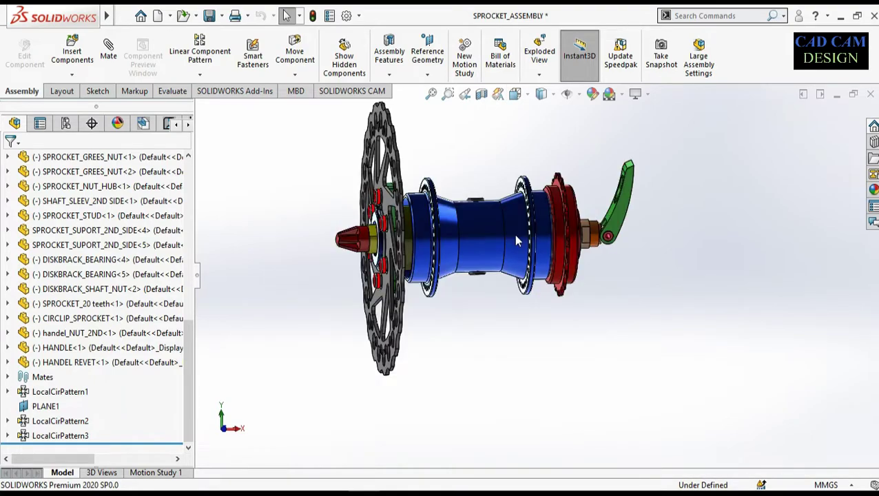
pyautogui.scroll(-5, 575, 271)
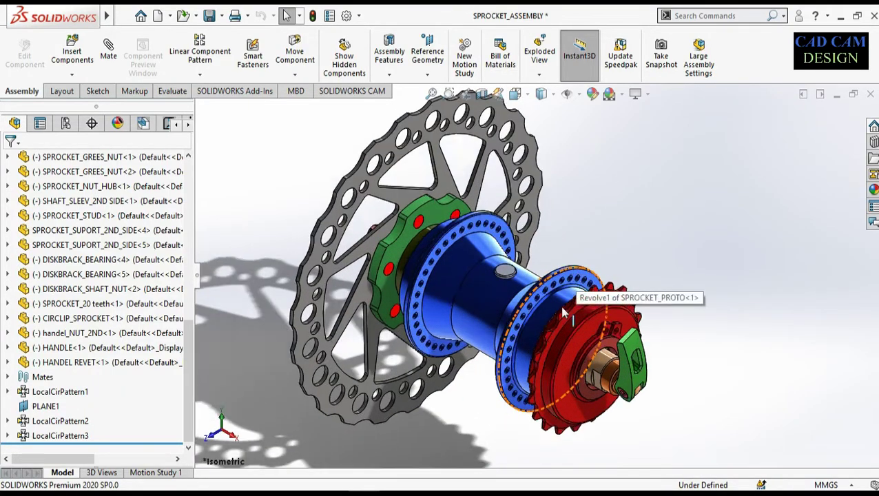
# Step: Examine the complete uncut hub assembly at an angle from the sprocket and handle side, both fitted and close up
pyautogui.moveTo(551, 366); pyautogui.dragTo(561, 322, button='middle')
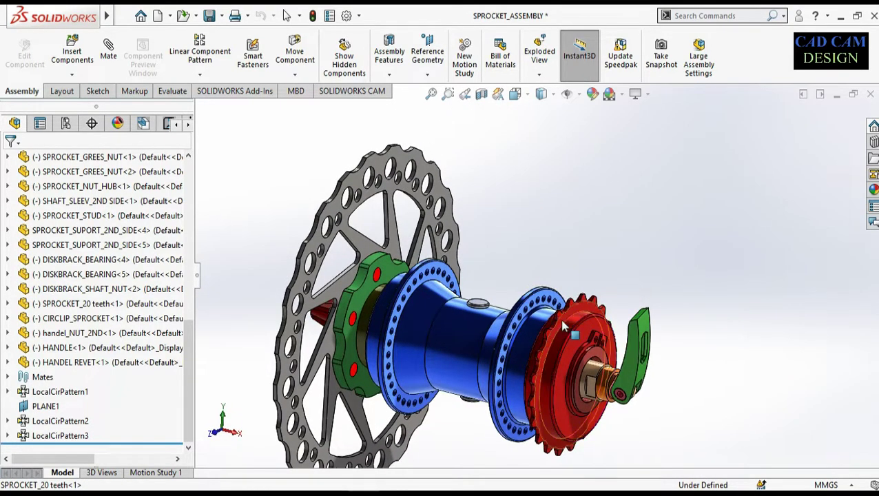
pyautogui.scroll(5, 495, 438)
pyautogui.scroll(-4, 493, 422)
pyautogui.moveTo(495, 358); pyautogui.dragTo(512, 308, button='middle')
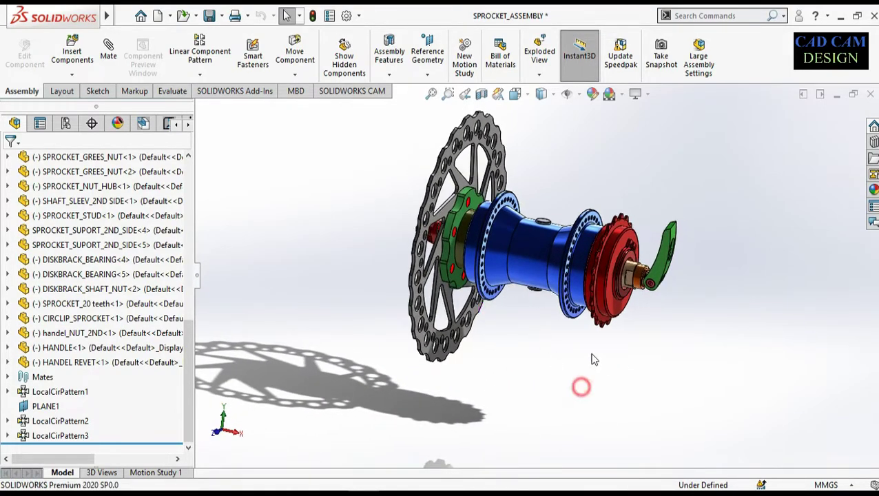
pyautogui.scroll(-2, 638, 159)
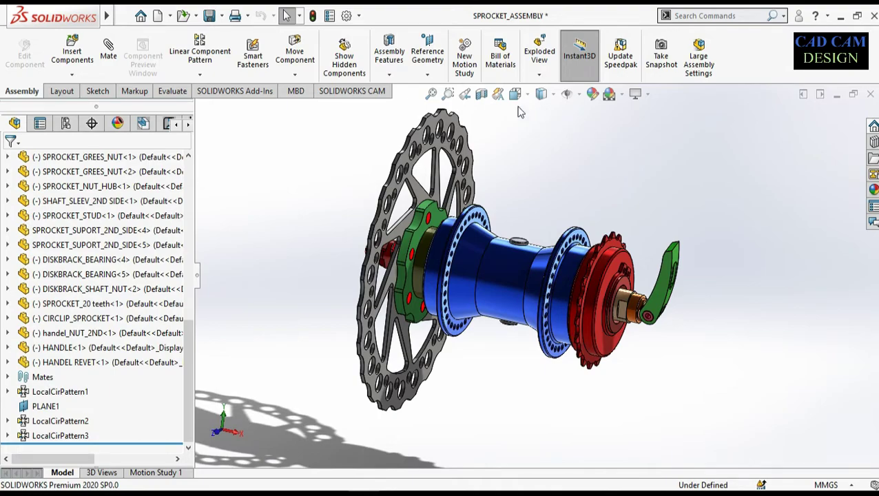
pyautogui.click(432, 96)
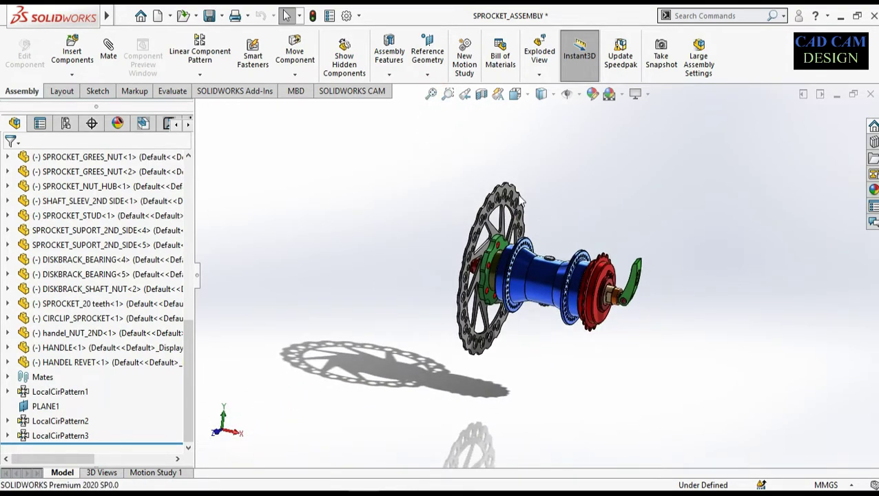
pyautogui.click(431, 90)
pyautogui.scroll(-3, 558, 249)
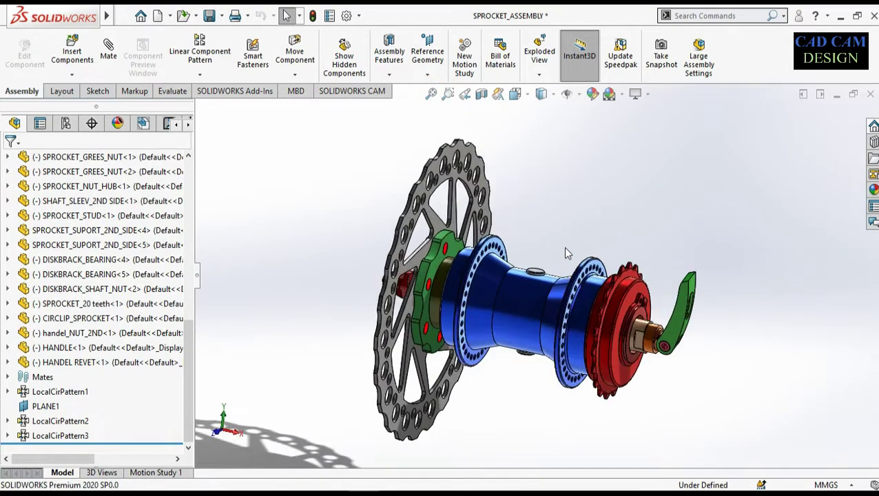
pyautogui.scroll(-2, 646, 355)
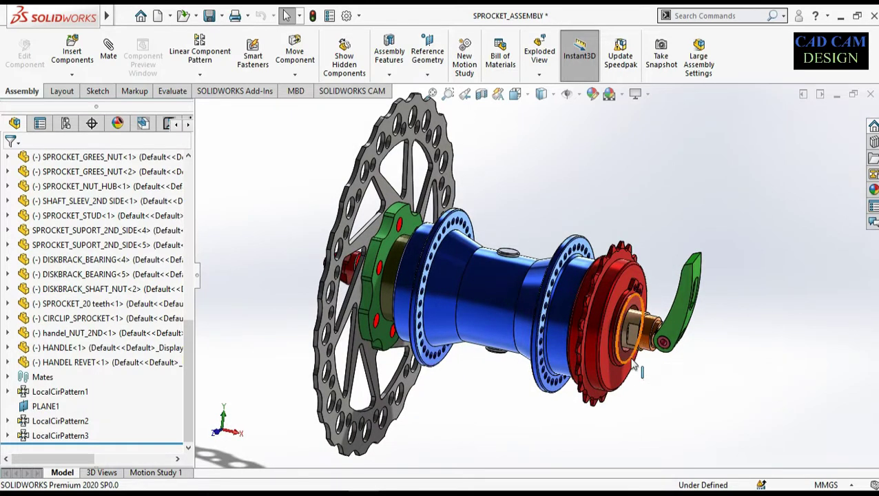